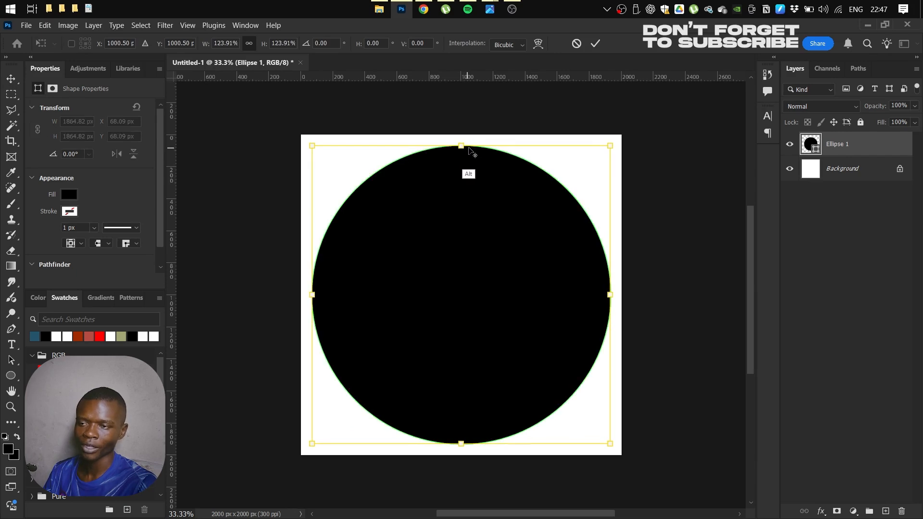
Duplicate the resized black circle layer and recolour the copy's fill to pink #ff8080
key("Return")
key("ctrl+j")
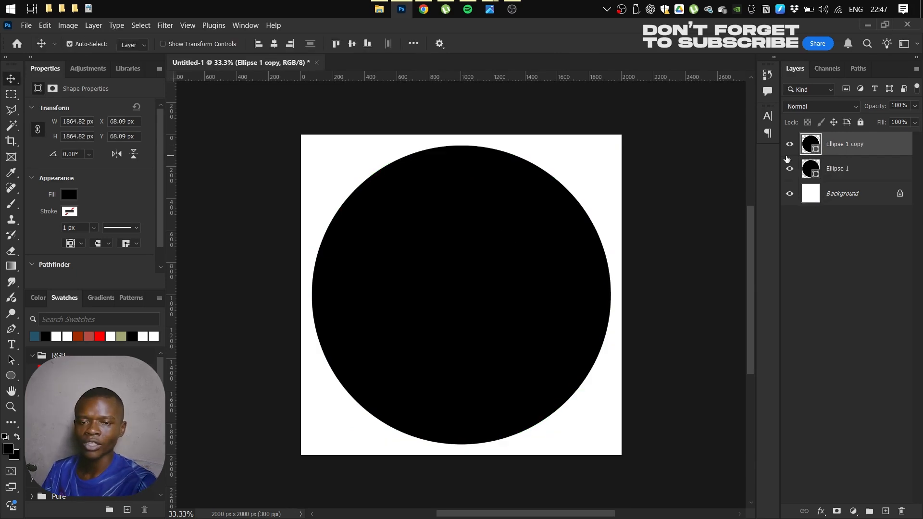
double_click(811, 148)
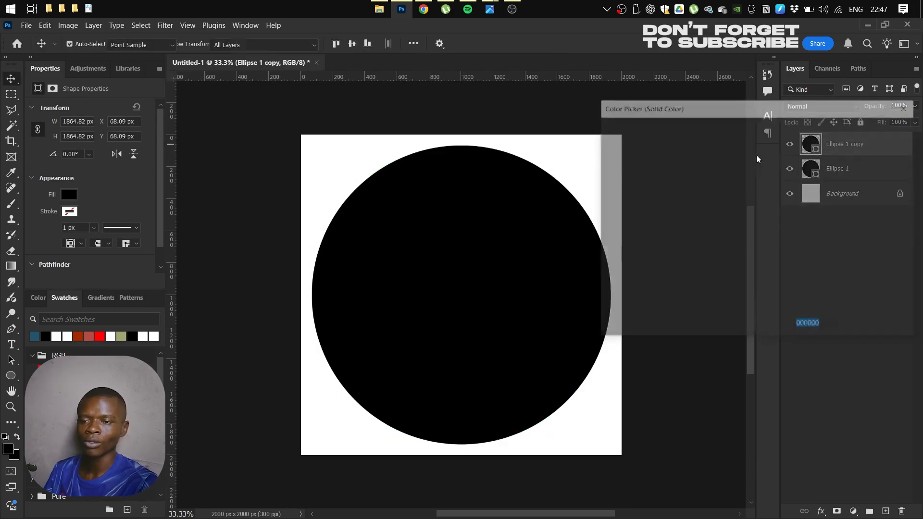
left_click_drag(754, 187, 687, 111)
left_click(875, 131)
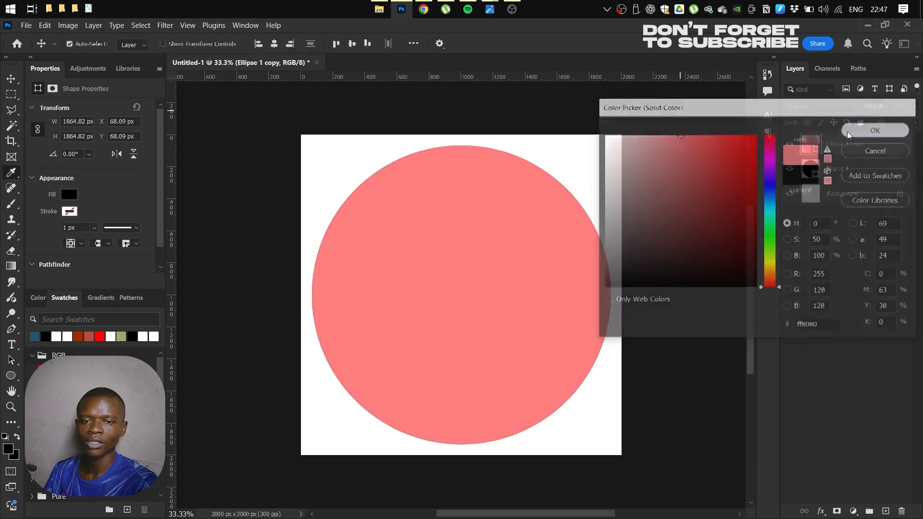
Scale the pink circle about its centre to about 1709 px in diameter, leaving an even black ring around it
key("ctrl+t")
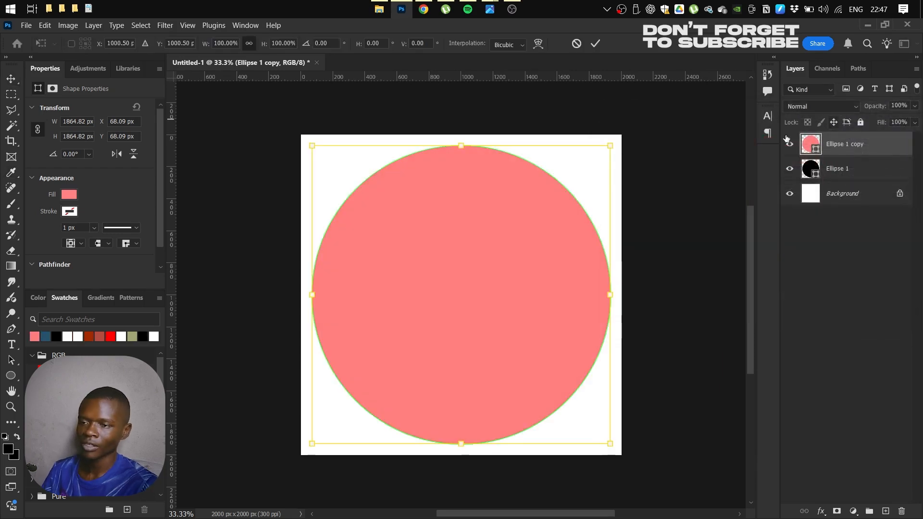
left_click_drag(462, 149, 464, 165)
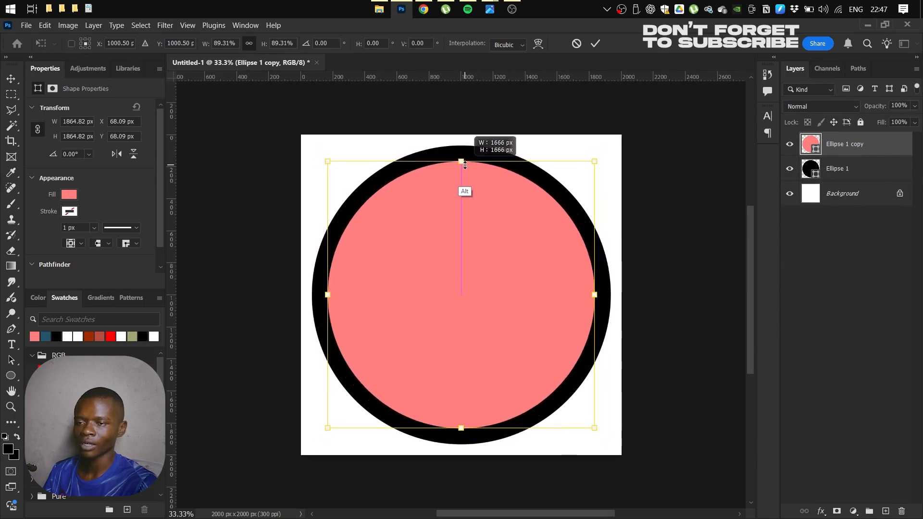
key("Return")
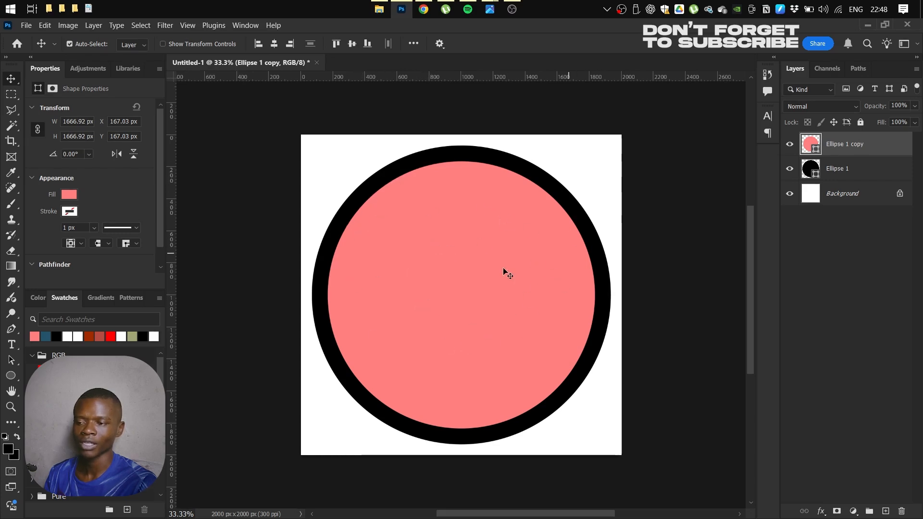
key("ctrl+t")
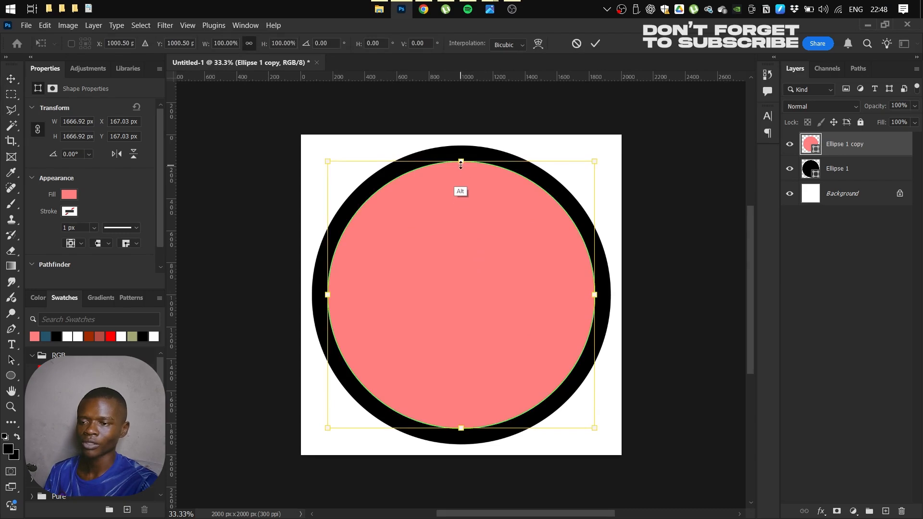
left_click_drag(460, 165, 467, 159)
left_click(595, 43)
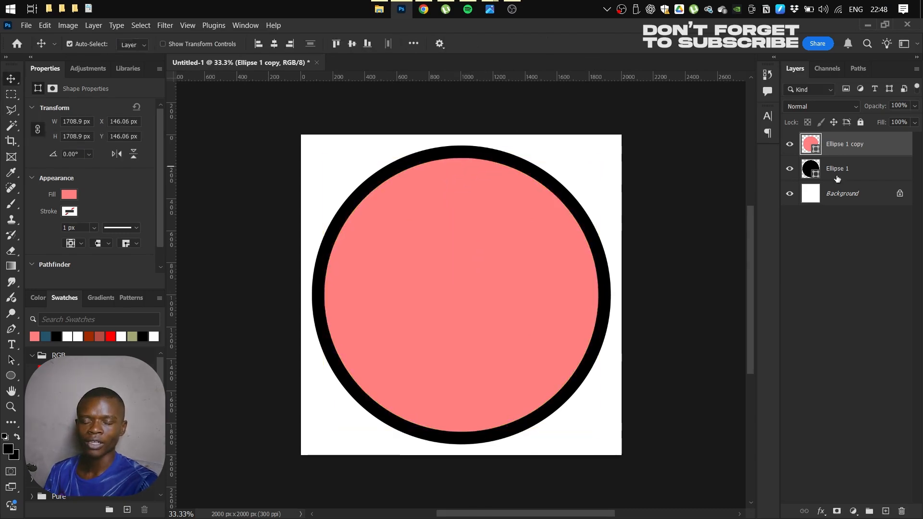
Create a group named BG above the circle layers and mask it with the outline of Ellipse 1
left_click(810, 169, "ctrl")
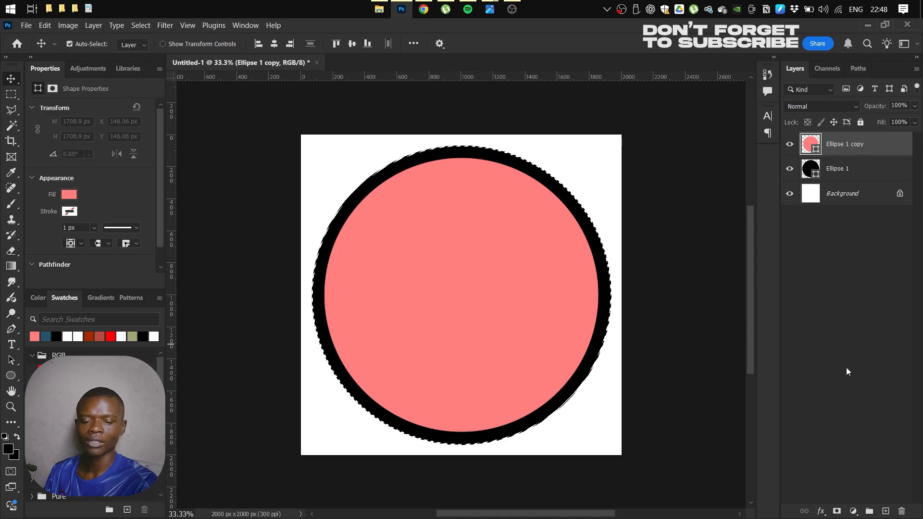
left_click(870, 511)
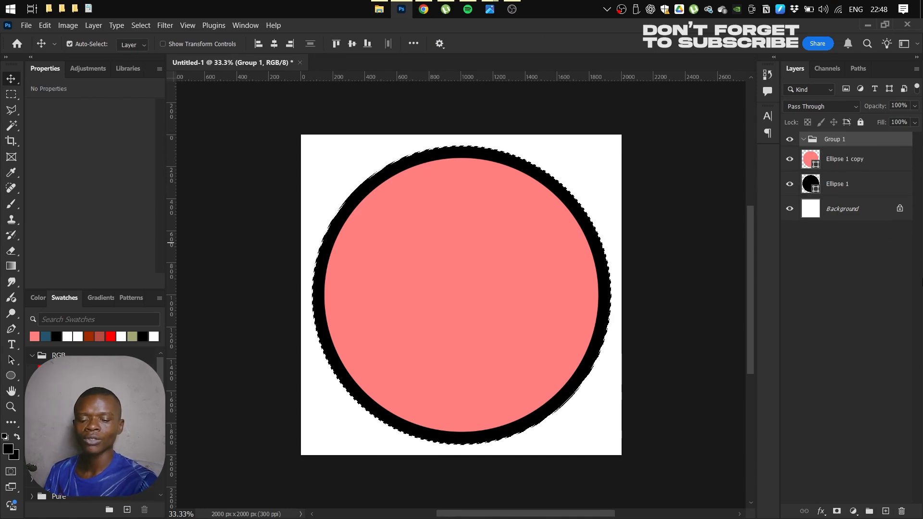
left_click(869, 511)
key("ctrl+z")
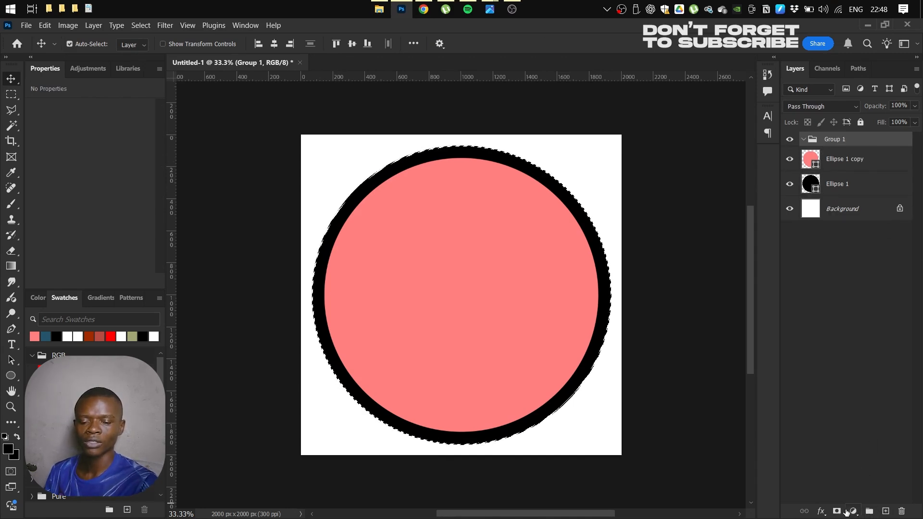
double_click(837, 142)
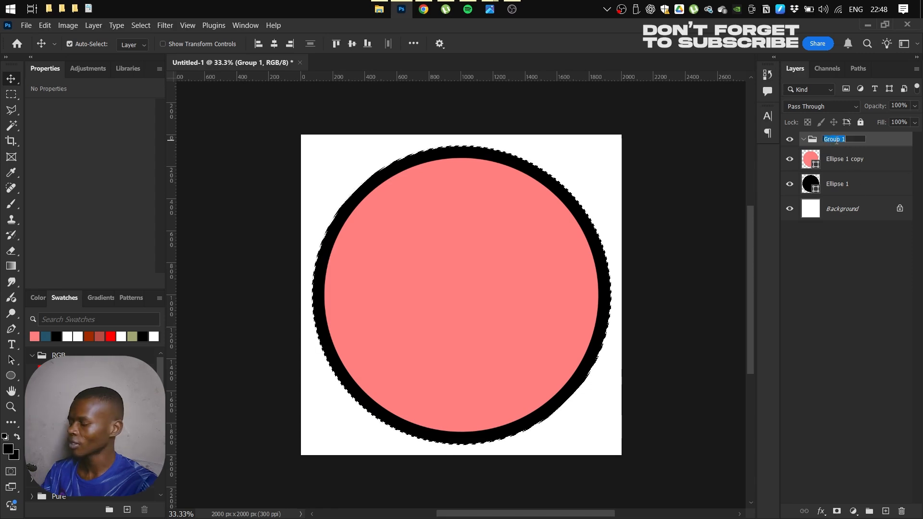
type("BG")
key("Return")
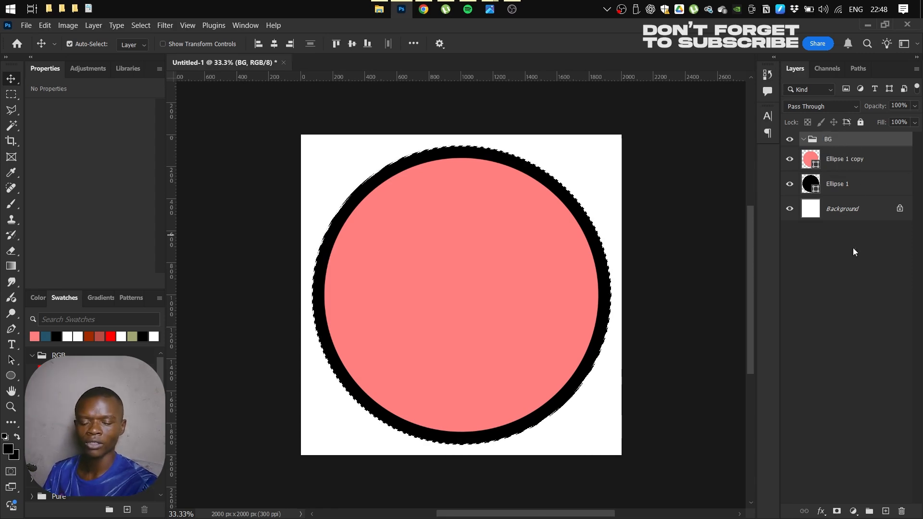
left_click(836, 512)
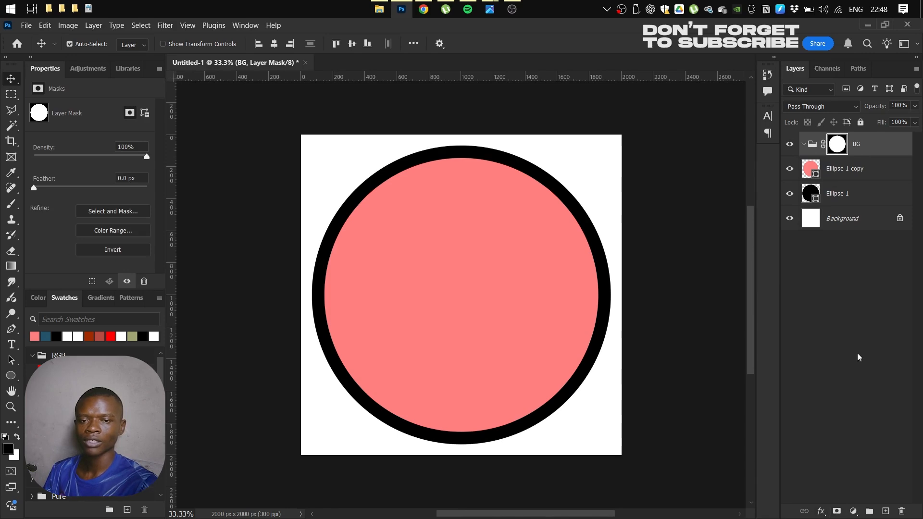
Hide both ellipse layers and invert the BG group's layer mask
double_click(840, 150)
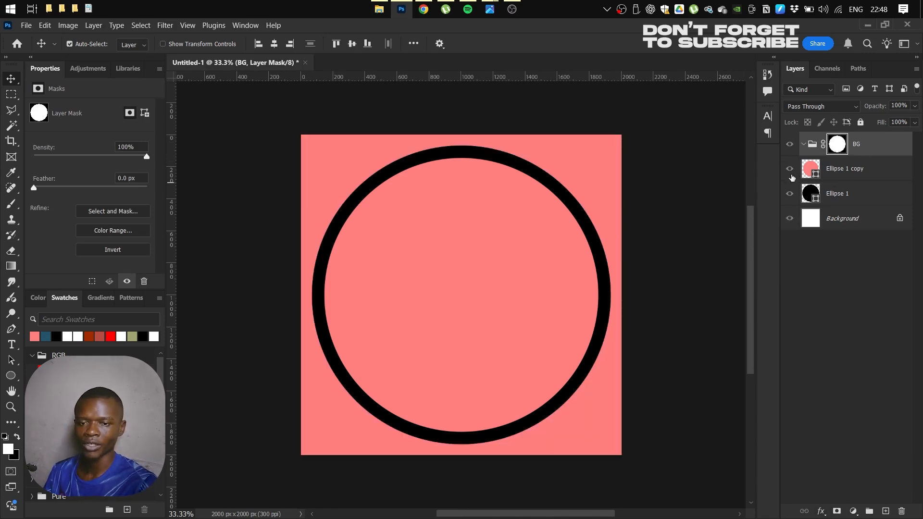
key("x")
key("alt+BackSpace")
left_click(789, 169)
left_click(789, 193)
key("x")
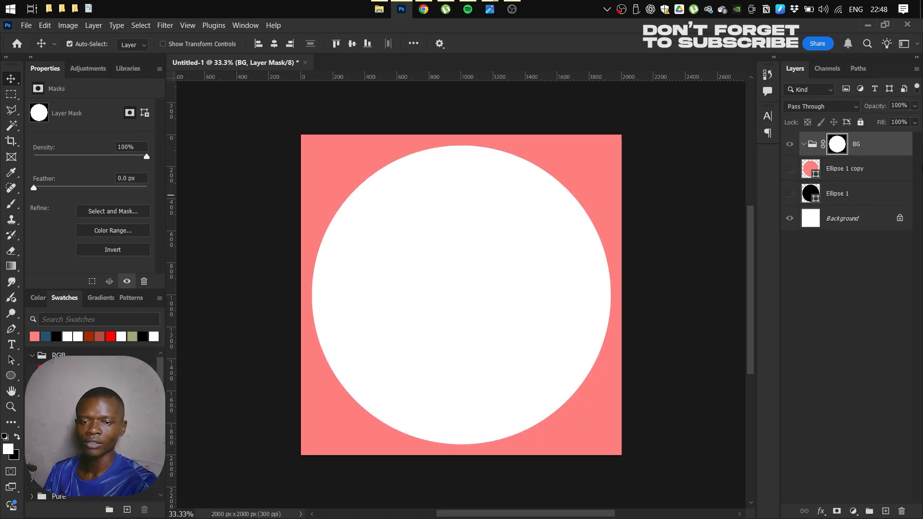
key("ctrl+i")
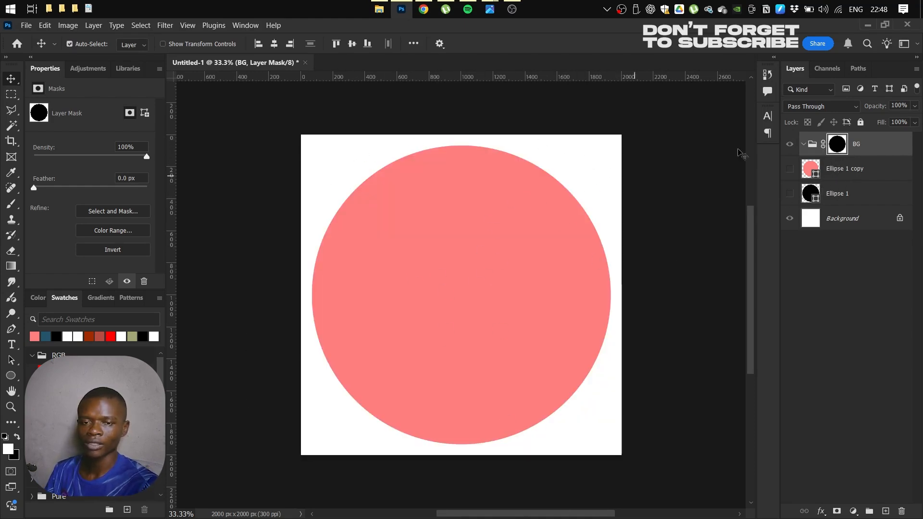
Place the stars-galaxy background image, enlarge it to about 2090 px wide to cover the canvas, and move it into the BG group
left_click(823, 146)
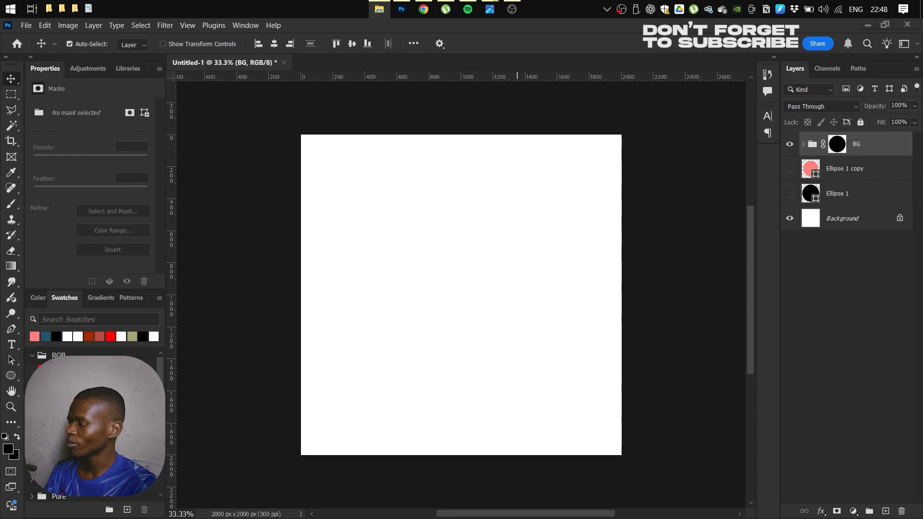
left_click_drag(445, 208, 422, 280)
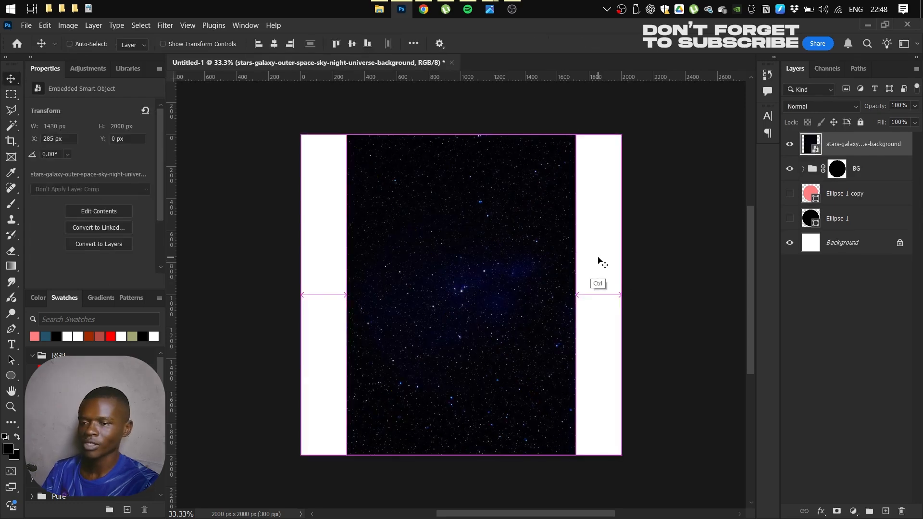
left_click_drag(576, 293, 625, 294)
key("Return")
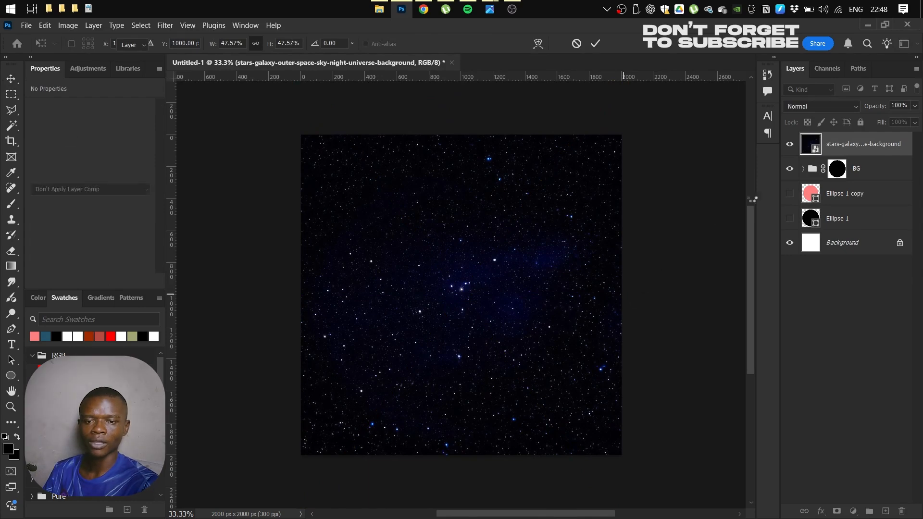
left_click_drag(839, 147, 835, 172)
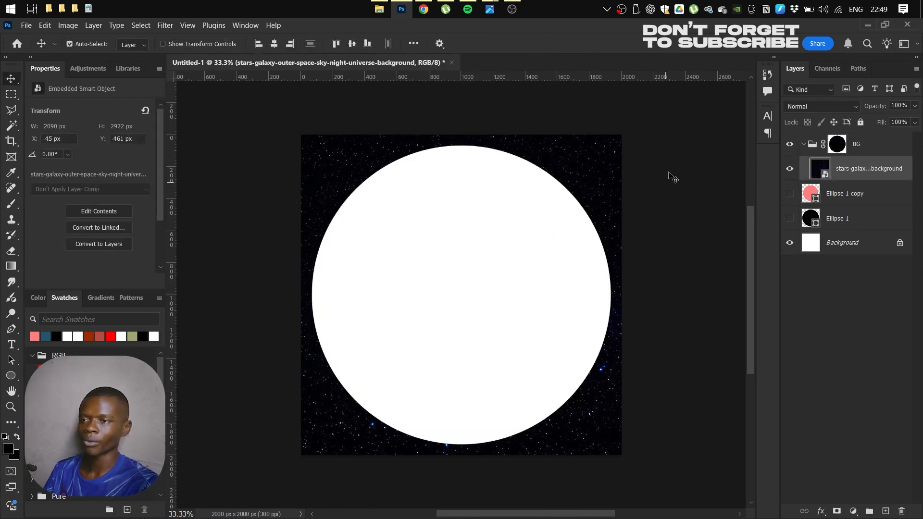
Place the 9B1A9774-Edit portrait and move its layer out of the BG group to just above Ellipse 1
left_click(379, 9)
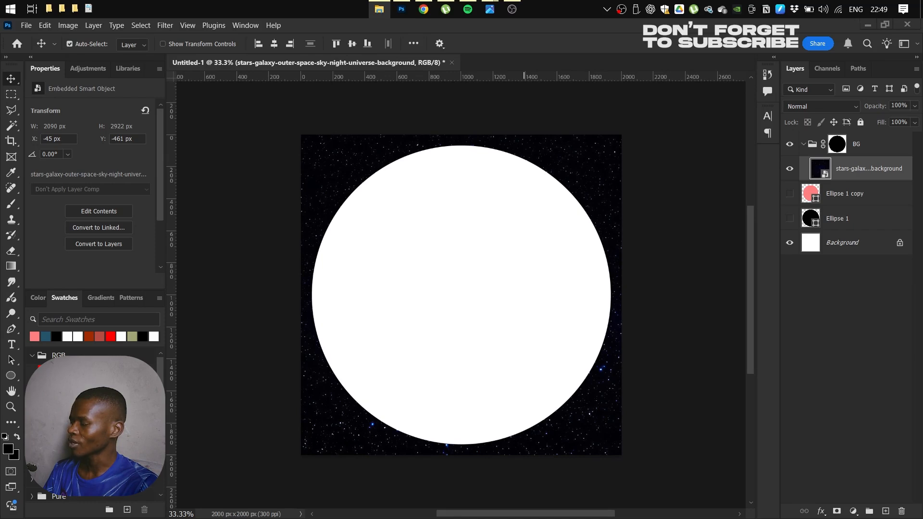
left_click_drag(394, 272, 401, 309)
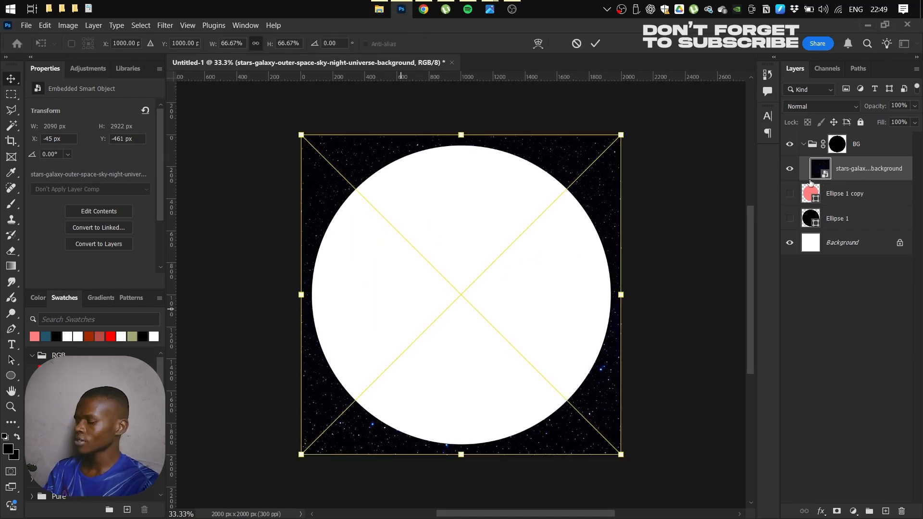
key("Return")
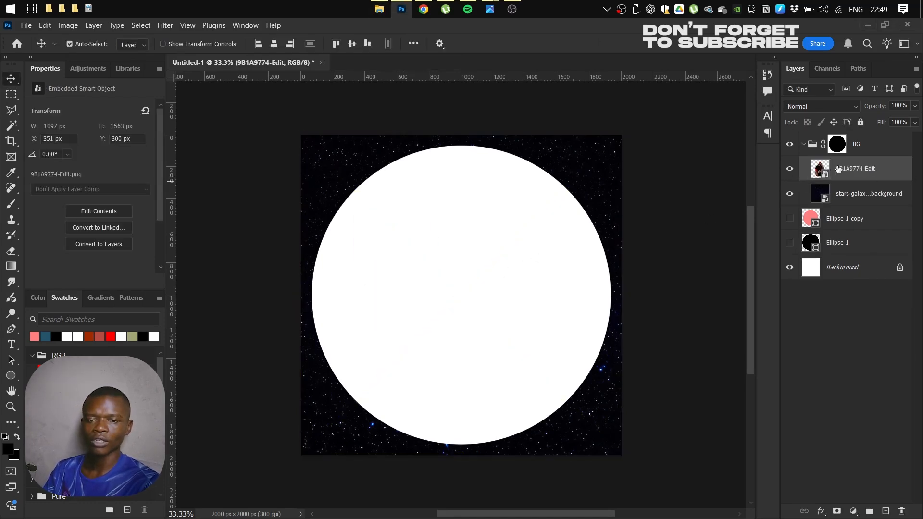
left_click_drag(830, 235, 819, 226)
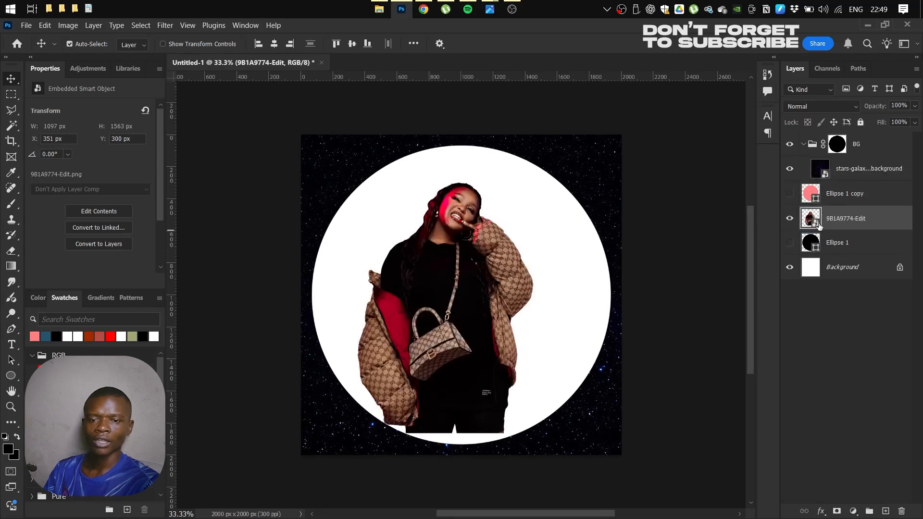
Move the Ellipse 1 copy layer directly below the portrait layer and keep it hidden
left_click(828, 194)
left_click(790, 194)
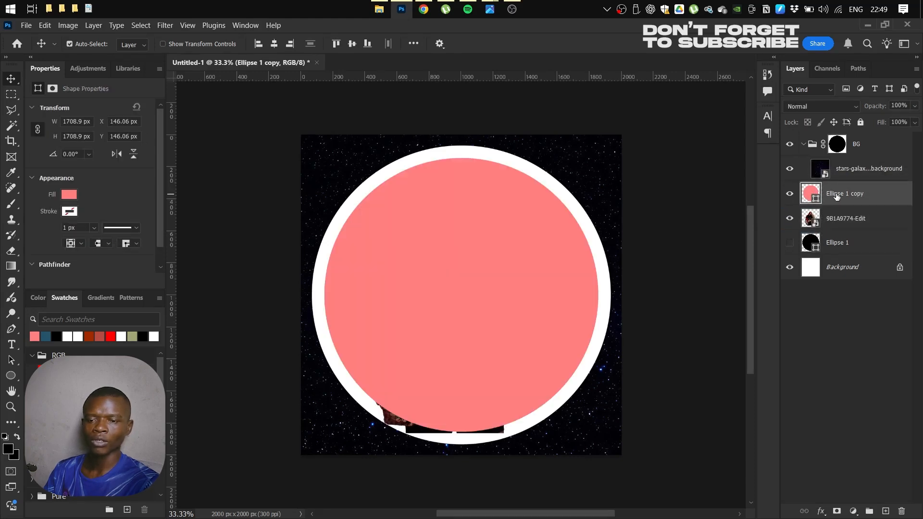
left_click_drag(835, 193, 809, 236)
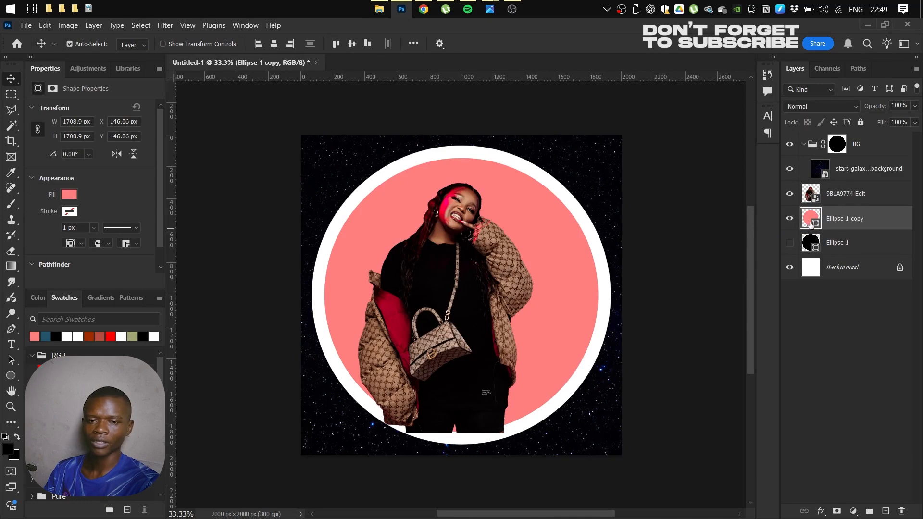
left_click(790, 219)
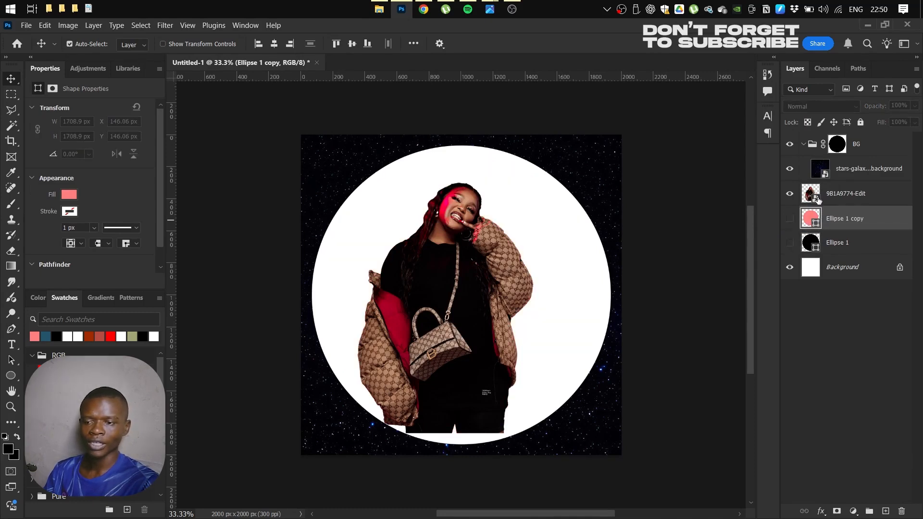
Enlarge the portrait to about 138% and reposition it so the head and shoulders fill the circle
left_click(817, 197)
key("ctrl+t")
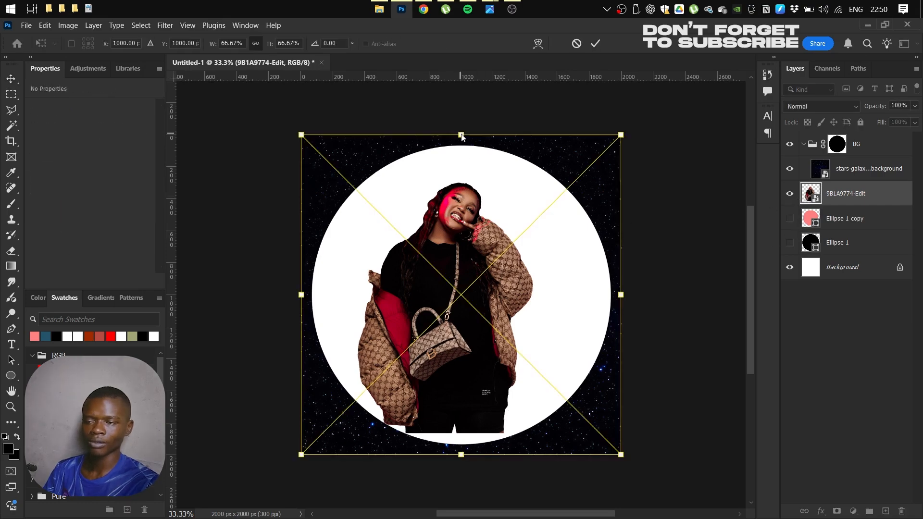
left_click_drag(461, 137, 469, 64)
left_click_drag(494, 303, 485, 224)
scroll(502, 147, "down", 5)
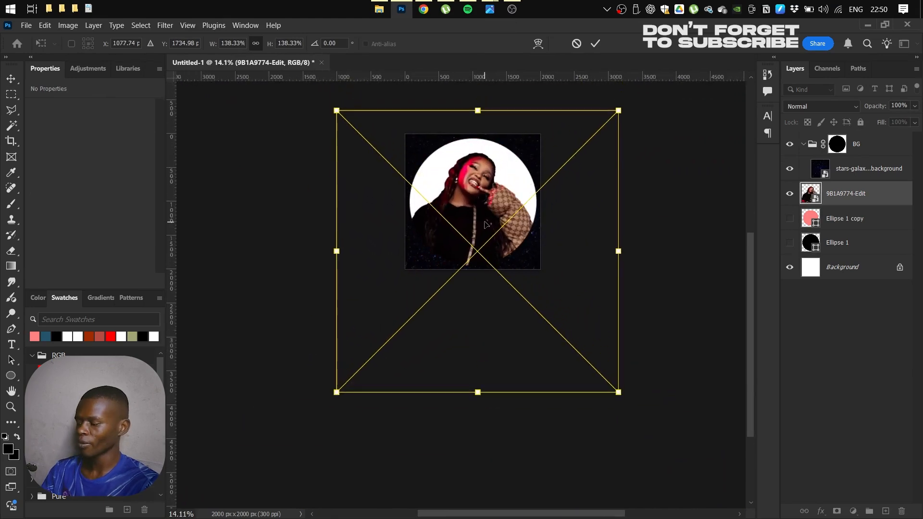
key("Return")
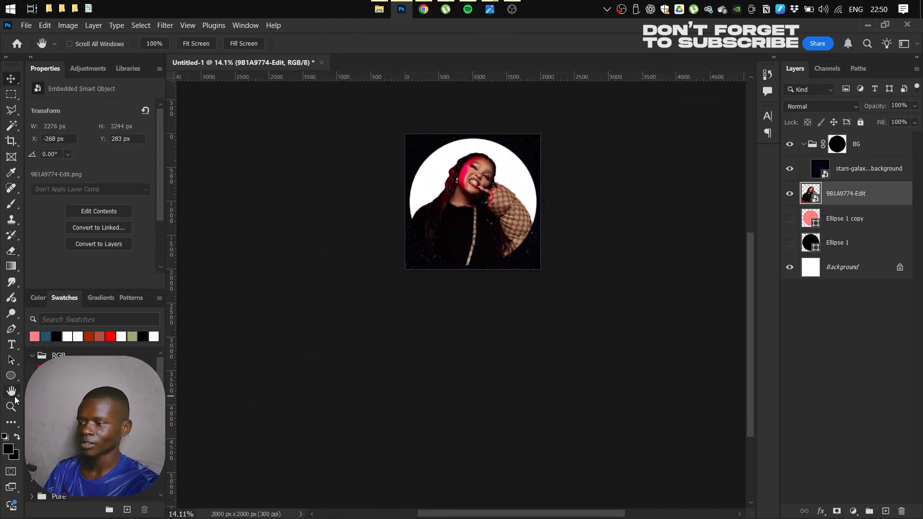
Show the pink Ellipse 1 copy layer and load its outline as a selection
key("ctrl+0")
left_click(790, 218)
left_click(811, 243, "ctrl")
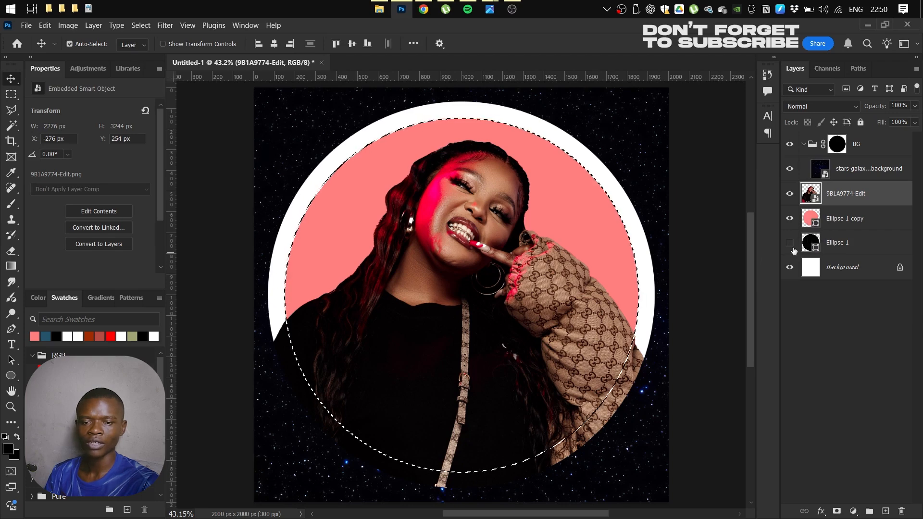
Create an empty group named BG2 directly above the Ellipse 1 copy layer and mask it with the circular selection
left_click(846, 220)
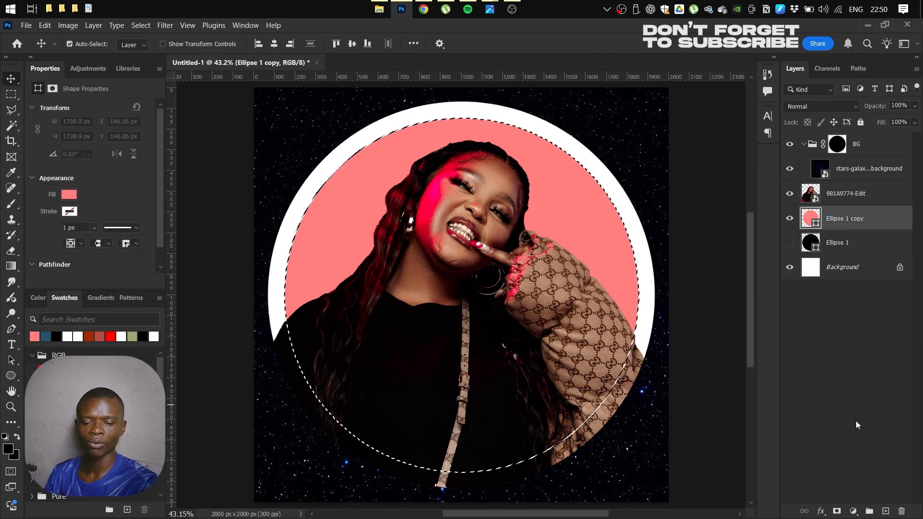
key("ctrl+g")
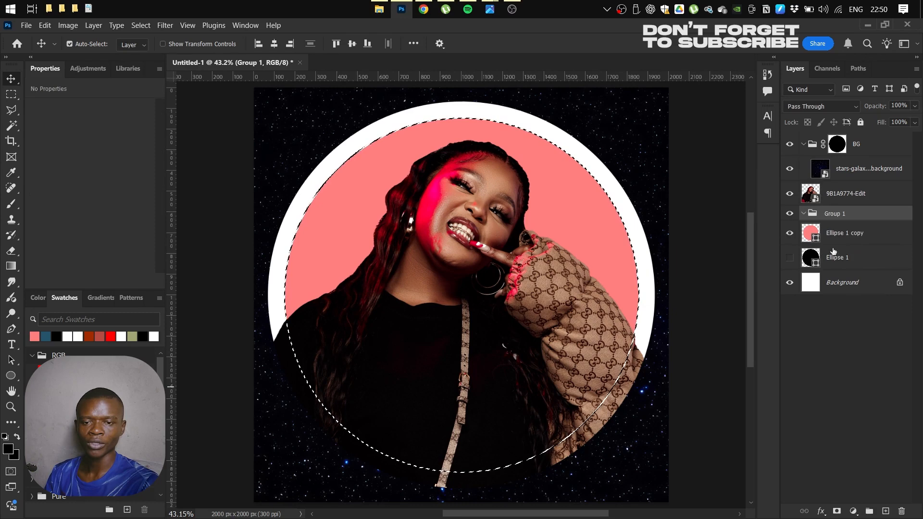
double_click(834, 214)
type("BG2")
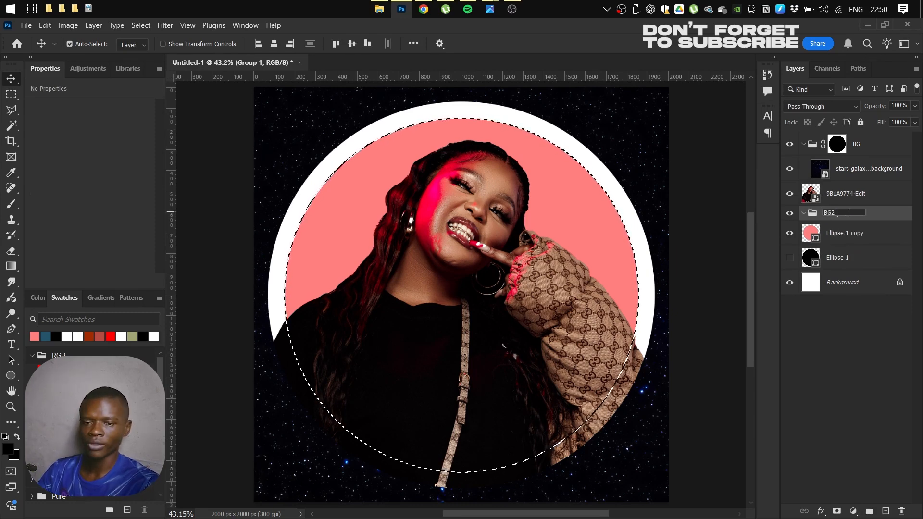
key("Return")
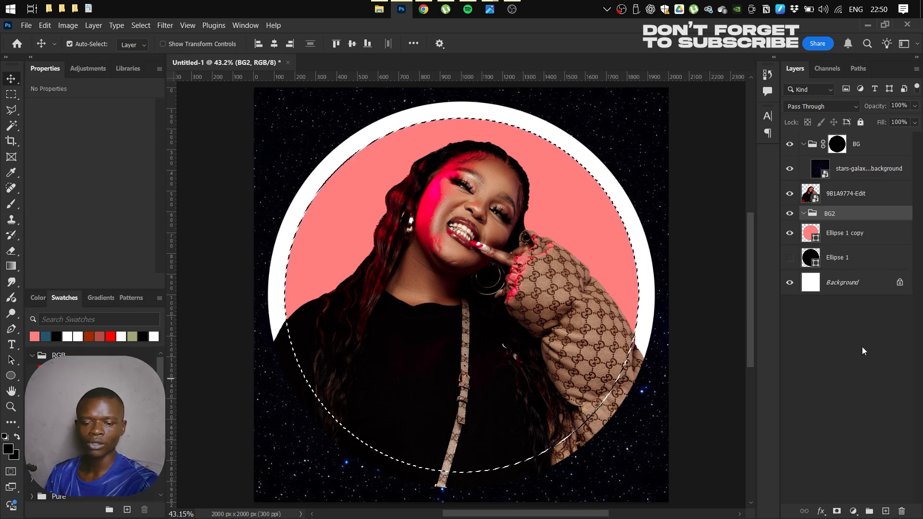
left_click(837, 511)
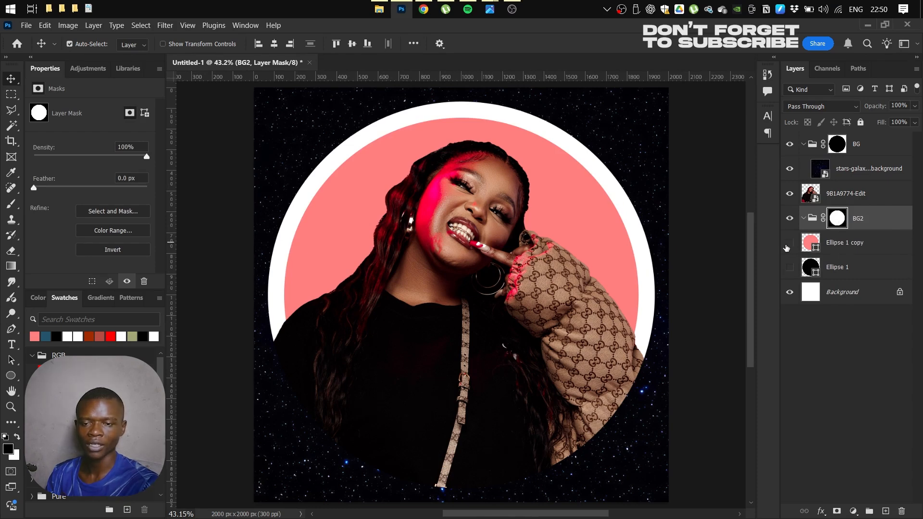
Hide Ellipse 1 copy and place the 1533297_86 image behind the portrait, flipped upside down at 23.04% scale
left_click(787, 246)
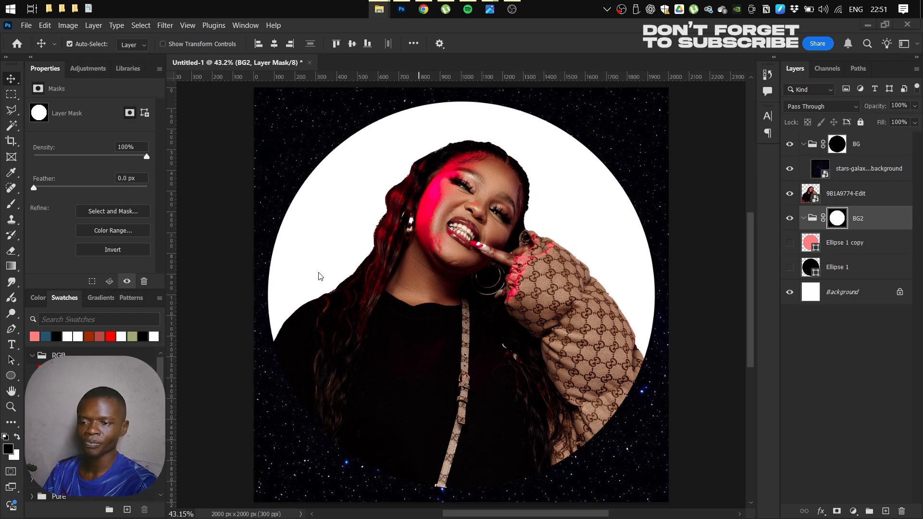
left_click_drag(319, 276, 474, 269)
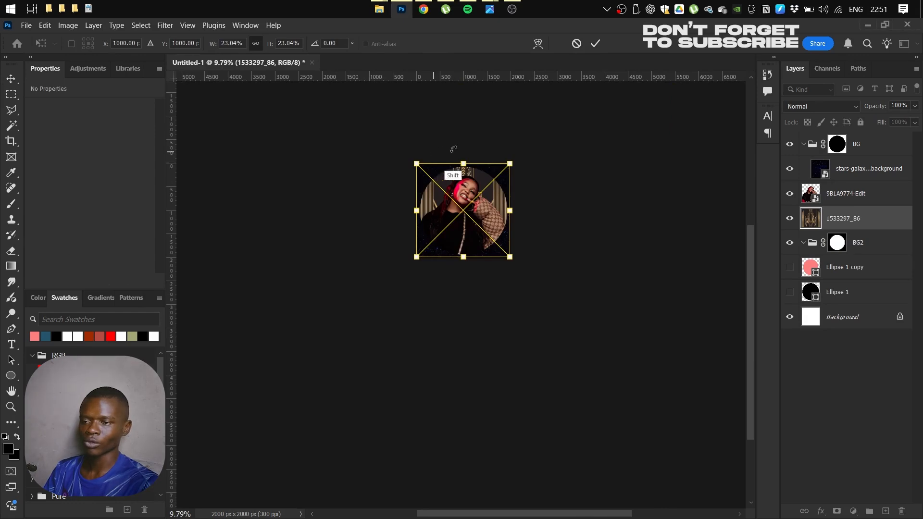
left_click_drag(453, 149, 486, 252)
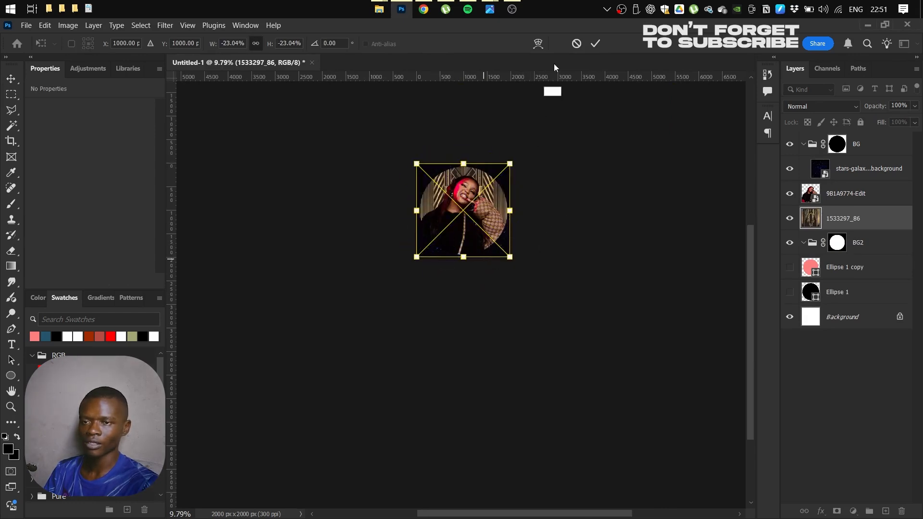
left_click(593, 46)
Shrink the 9B1A9774-Edit portrait to about 1796 × 2561 px and reposition it within the circle
left_click(830, 197)
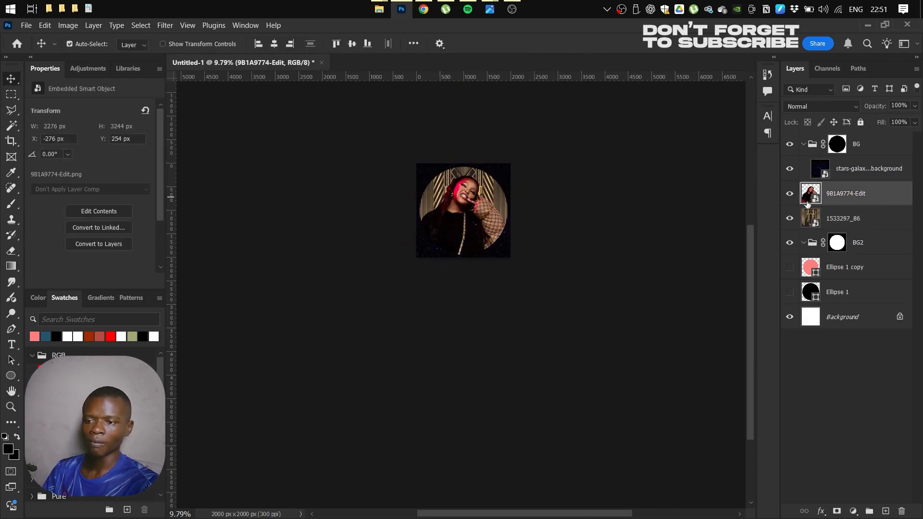
key("ctrl+t")
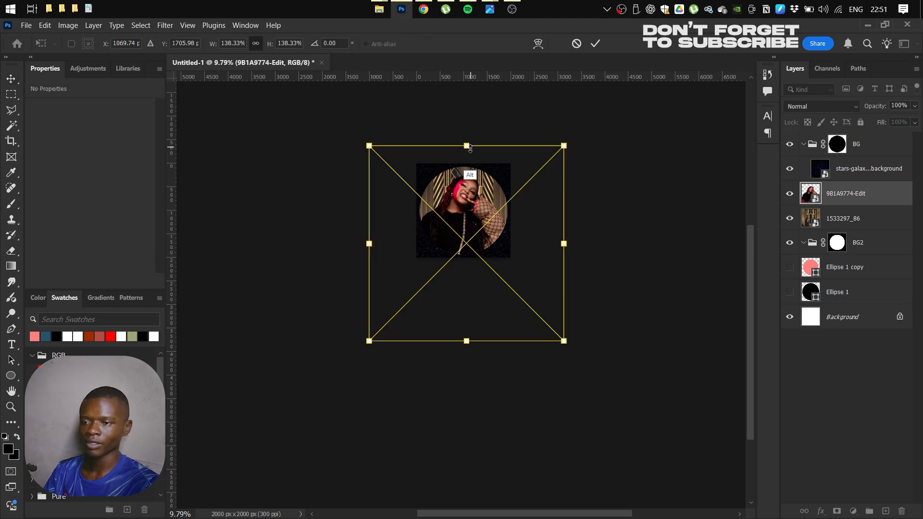
left_click_drag(468, 146, 470, 170)
left_click_drag(481, 211, 526, 209)
key("Return")
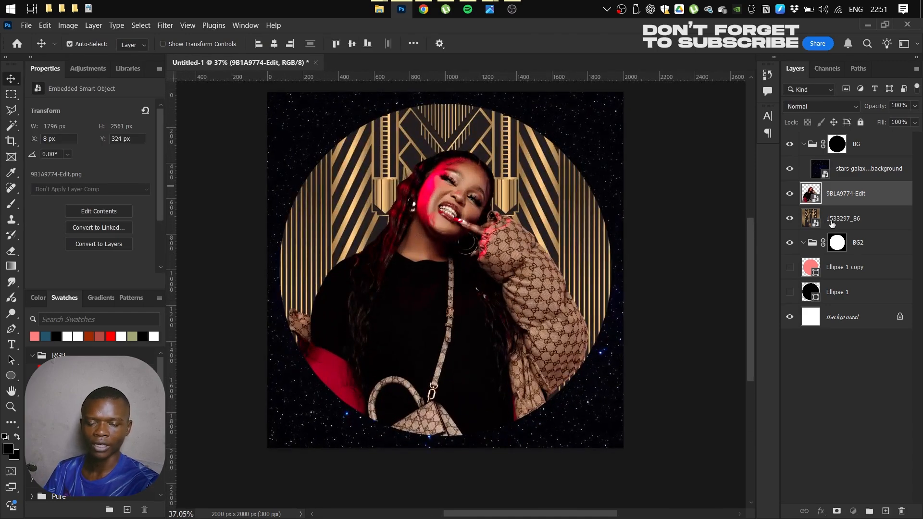
Move the 1533297_86 layer into the BG2 group and put the Ellipse 1 copy layer, made visible, directly above that group
left_click_drag(832, 224, 831, 243)
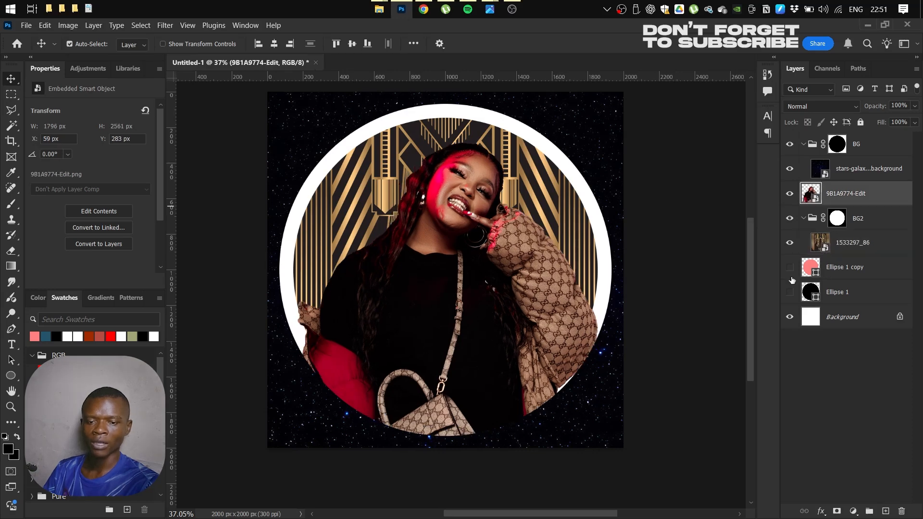
left_click_drag(820, 269, 848, 212)
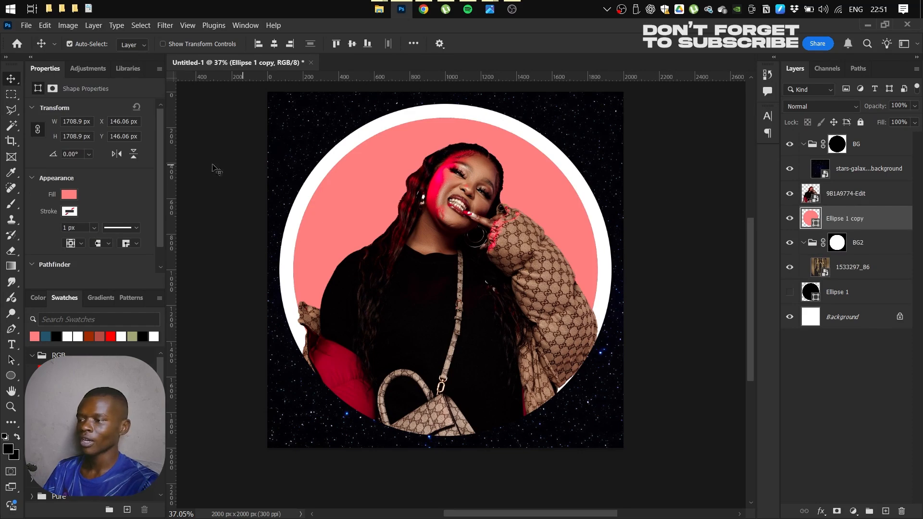
Remove the fill of Ellipse 1 copy and give it a red stroke 12 px wide
left_click(73, 194)
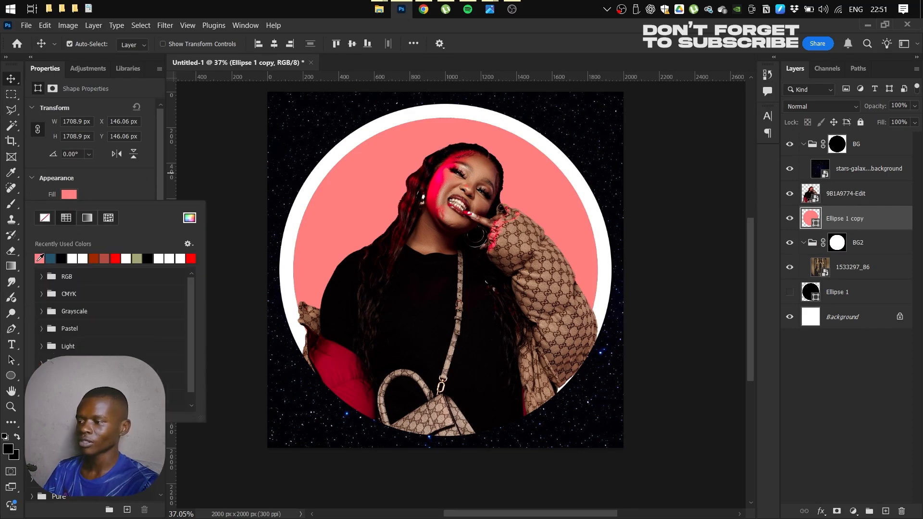
left_click(48, 220)
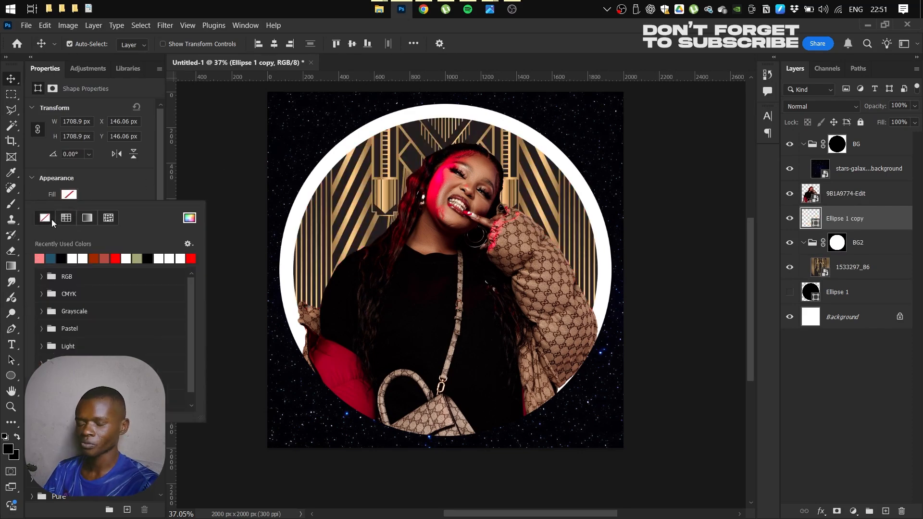
left_click(104, 192)
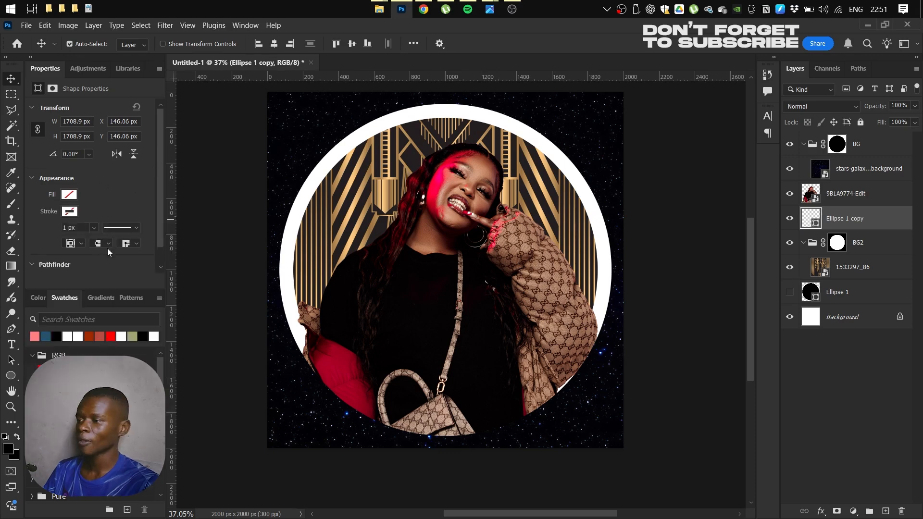
left_click(69, 212)
left_click(73, 275)
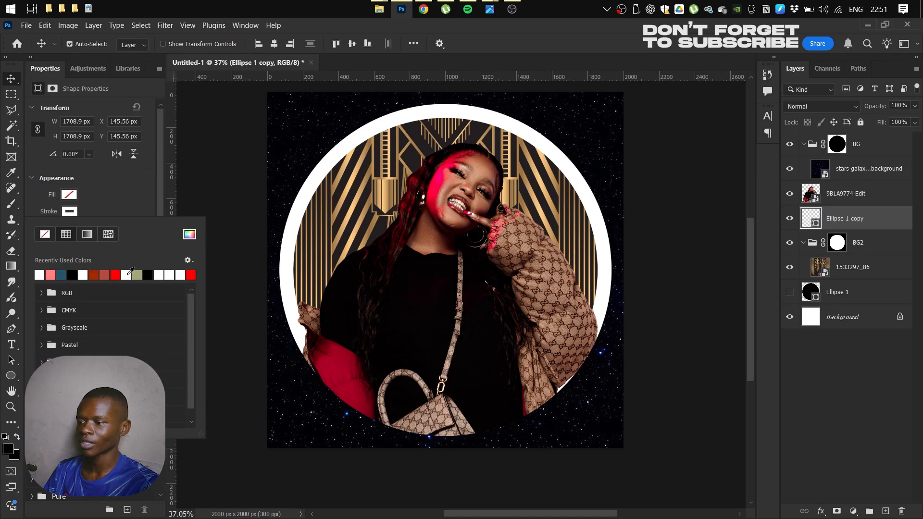
left_click(116, 274)
left_click(113, 197)
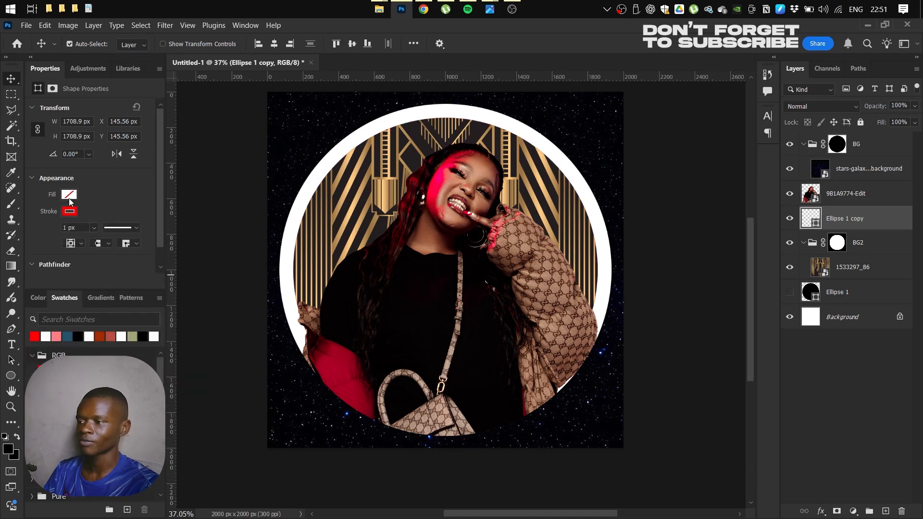
left_click(79, 227)
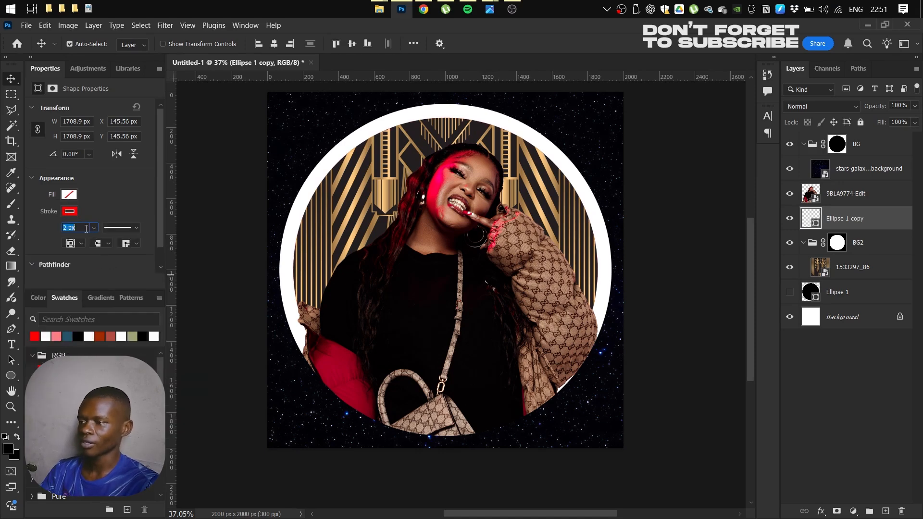
type("12")
key("Return")
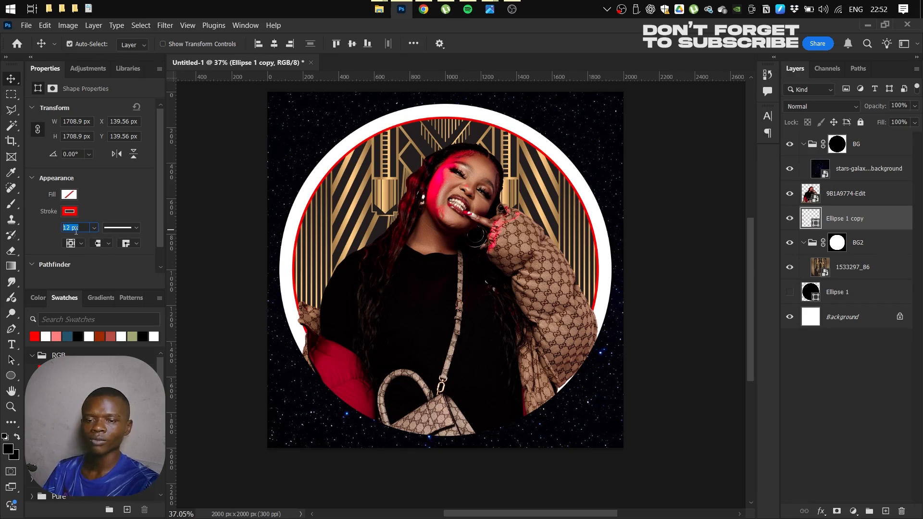
Show the black Ellipse 1 layer and duplicate it to the top of the layer stack, above the BG group
left_click(836, 289)
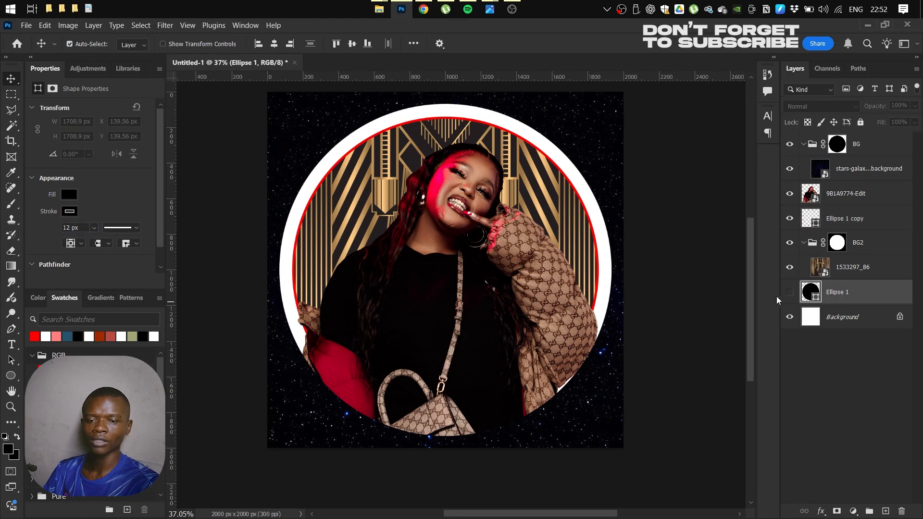
left_click(790, 292)
left_click_drag(808, 296, 813, 147)
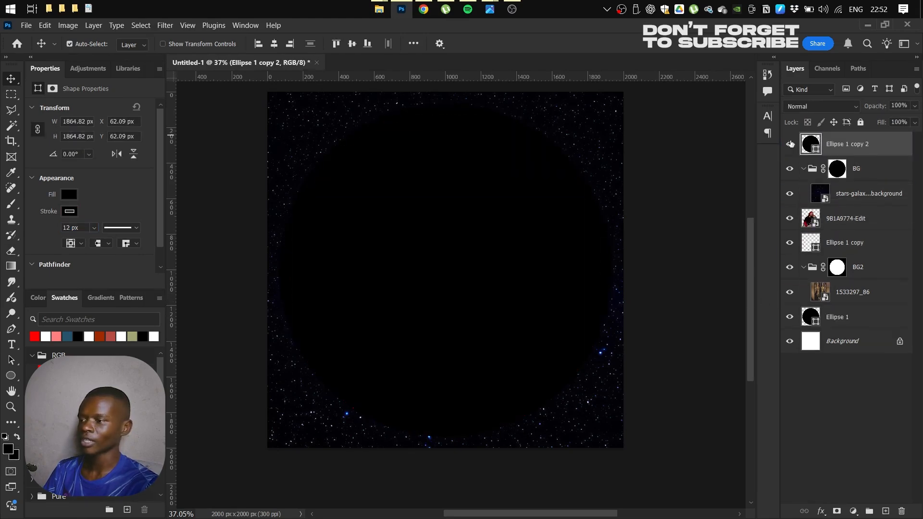
Remove the fill of Ellipse 1 copy 2 and colour its 12 px stroke red
left_click(68, 195)
left_click(44, 219)
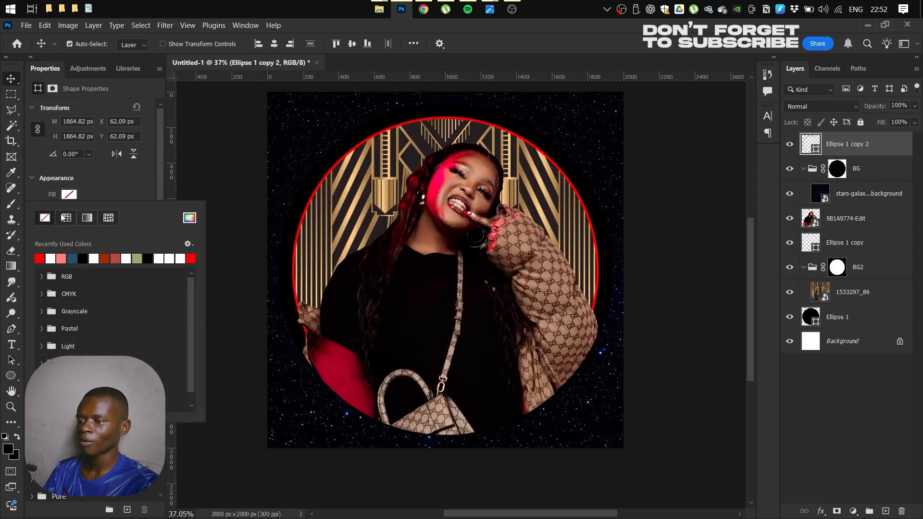
left_click(70, 195)
left_click(70, 211)
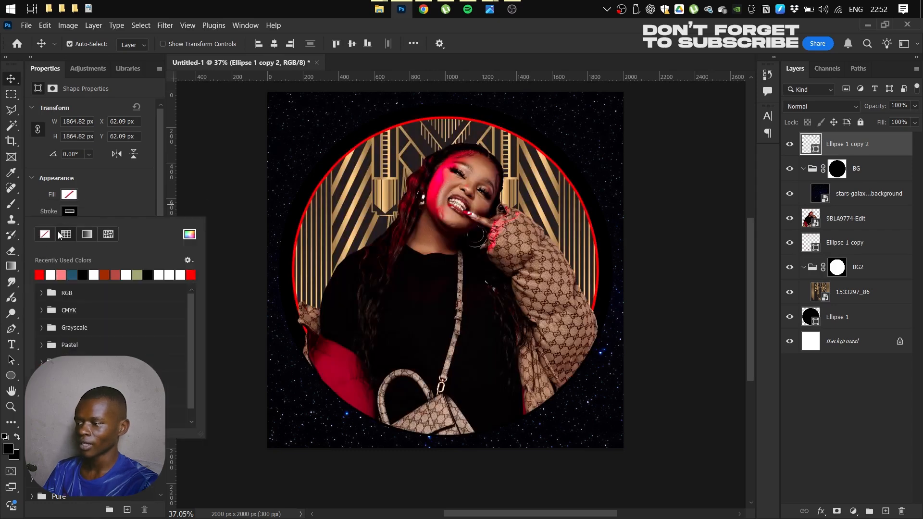
left_click(40, 274)
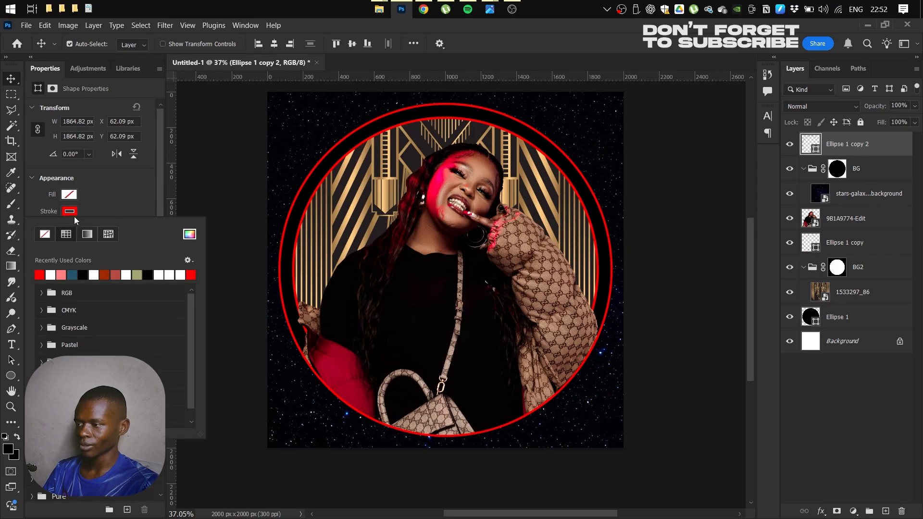
left_click(93, 205)
left_click_drag(80, 228, 59, 233)
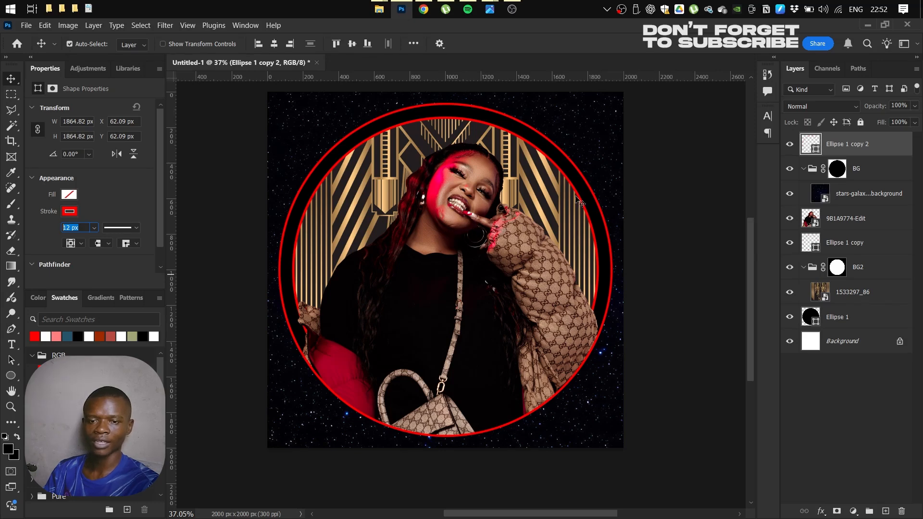
Move Ellipse 1 copy directly above the BG group, and put the portrait in a new group masked to the inner circle
left_click_drag(846, 242, 838, 155)
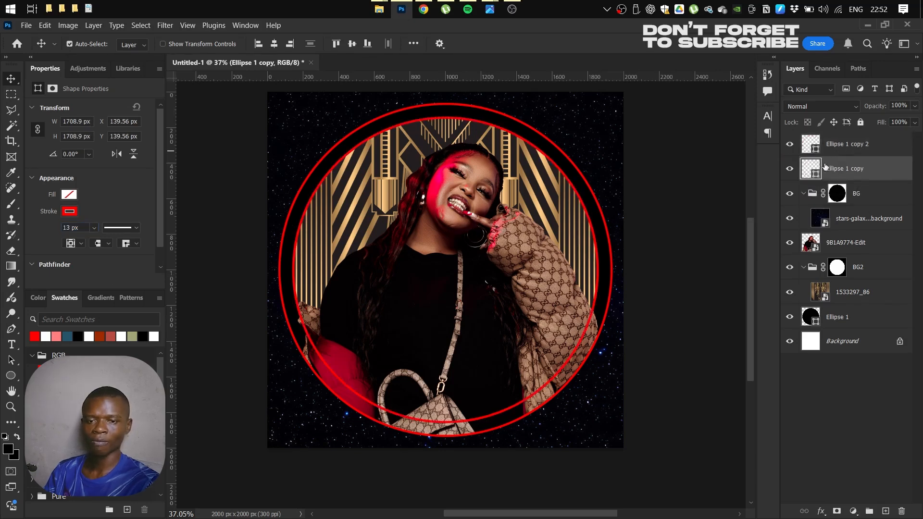
left_click(849, 243)
left_click(837, 267, "ctrl")
key("ctrl+g")
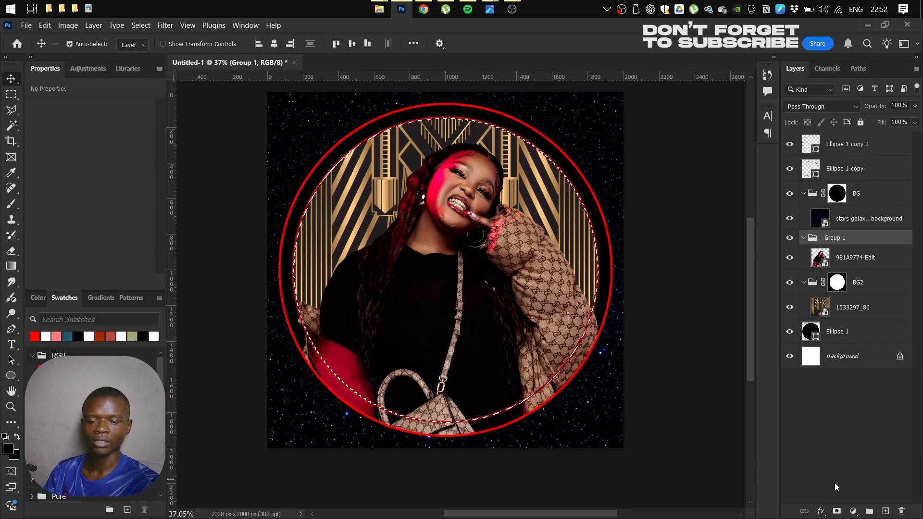
left_click(837, 511)
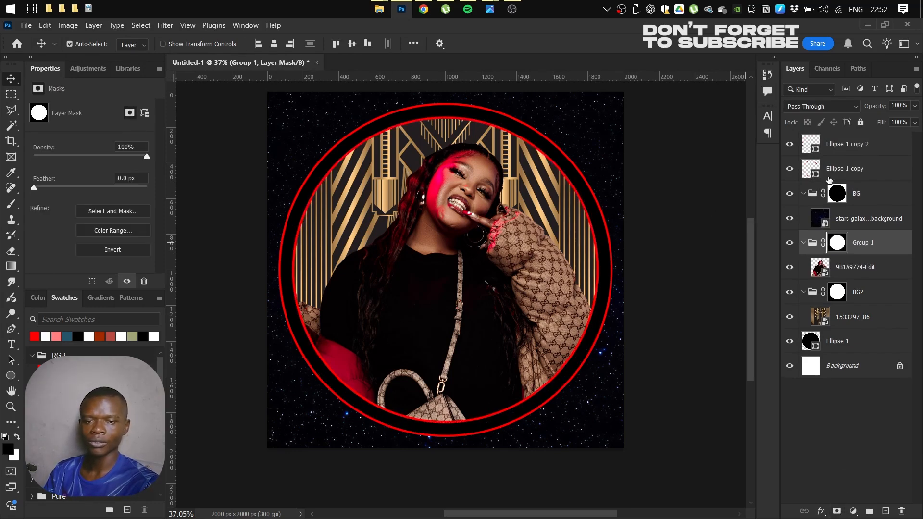
Rename the portrait's masked group as ACT
double_click(860, 243)
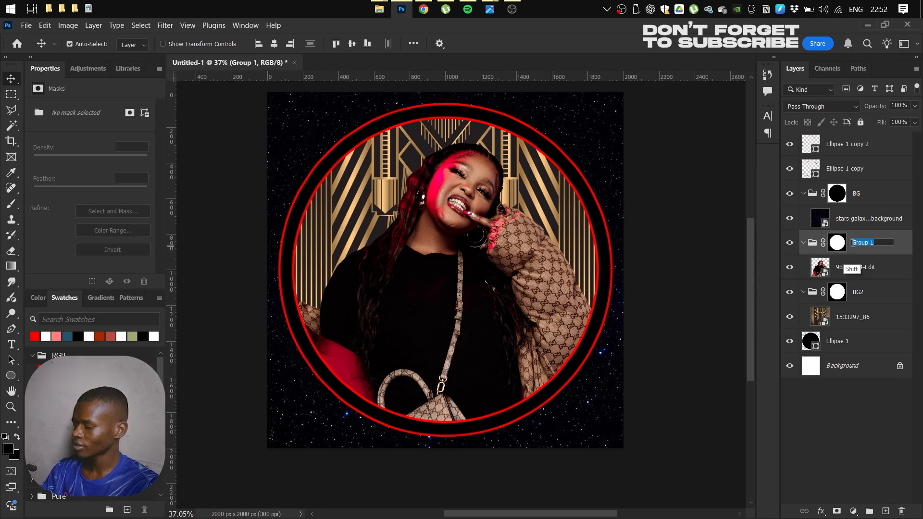
type("ACT")
key("Return")
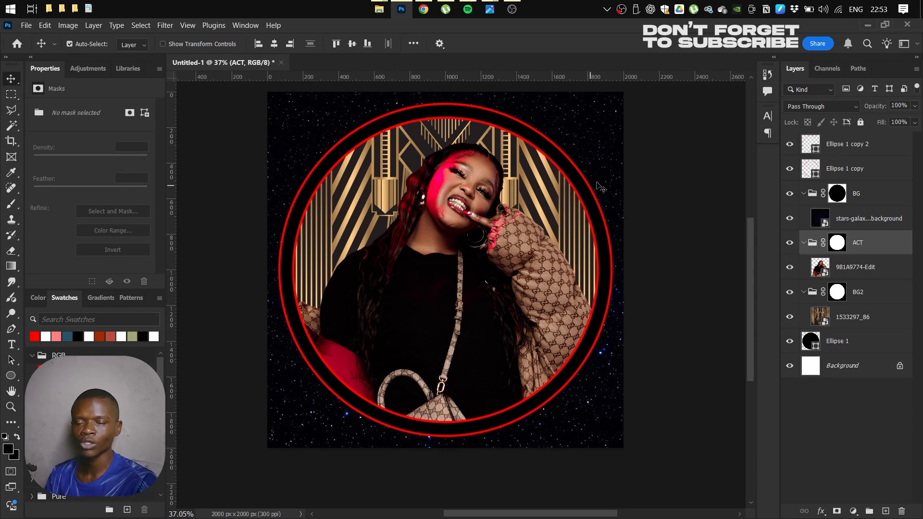
Add a linear Gradient Overlay to the Ellipse 1 layer
left_click(787, 336)
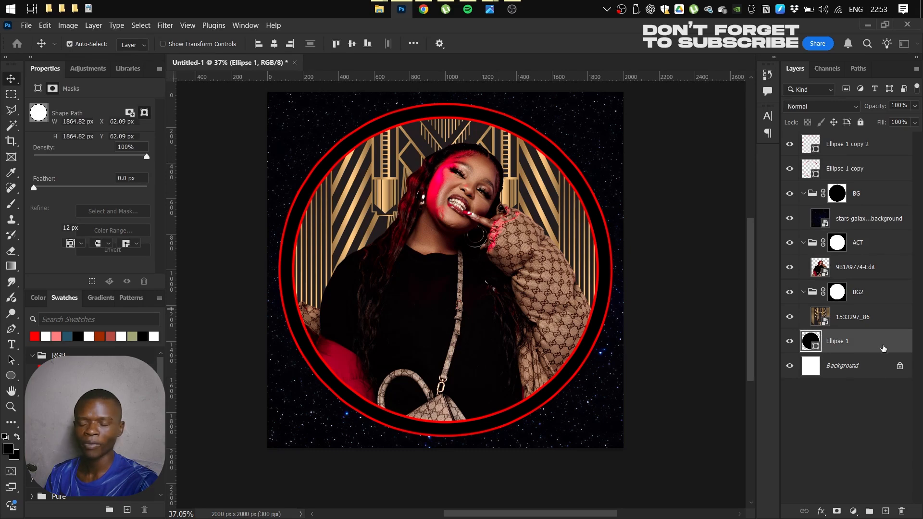
double_click(883, 347)
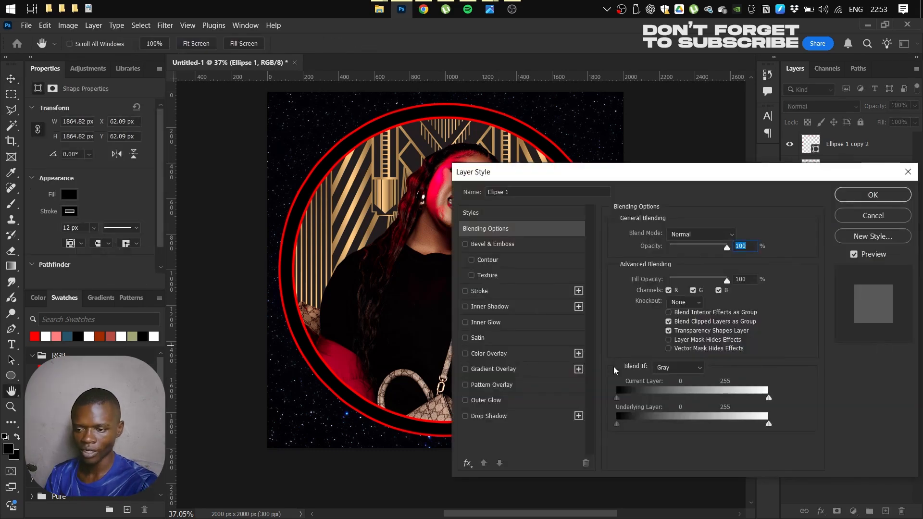
left_click(514, 372)
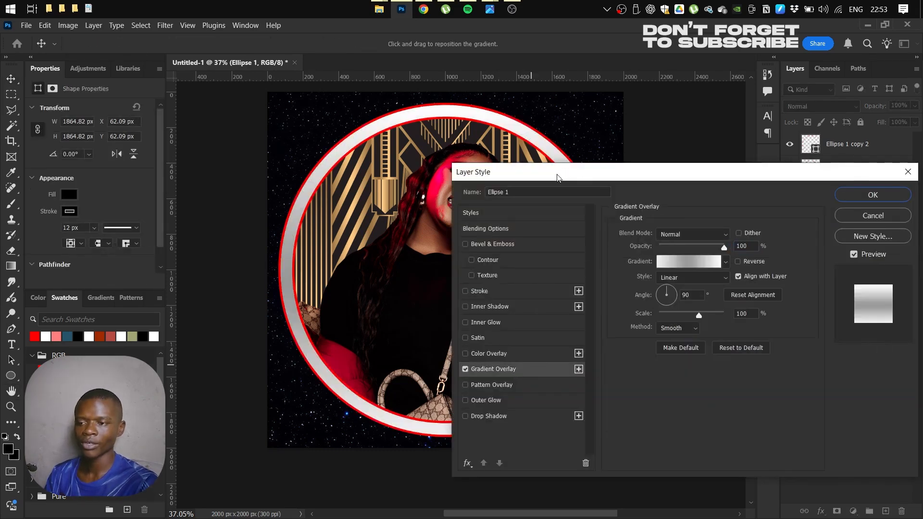
left_click_drag(557, 178, 664, 123)
mouse_move(472, 226)
left_mouse_down()
mouse_move(441, 225)
mouse_move(470, 225)
left_mouse_up()
left_click_drag(484, 222, 404, 221)
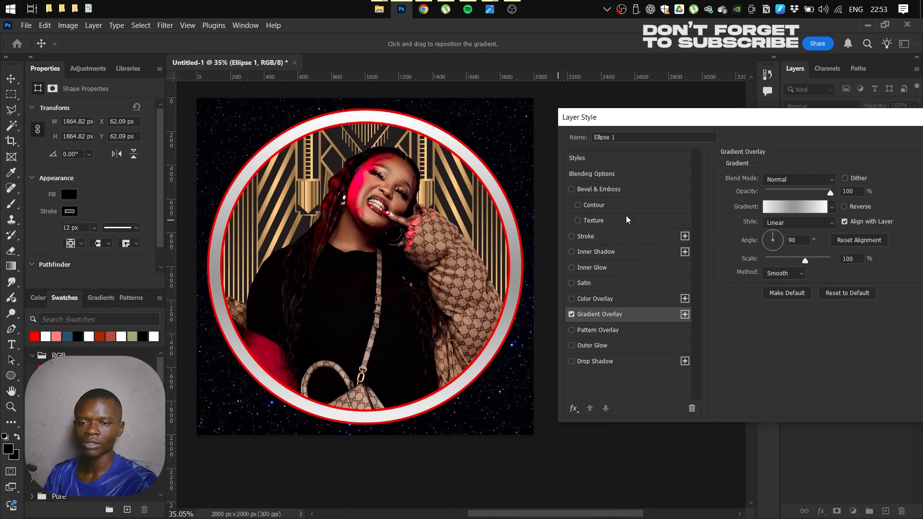
Add a black colour stop at 33% to the overlay's gradient
left_click(781, 207)
left_click(575, 285)
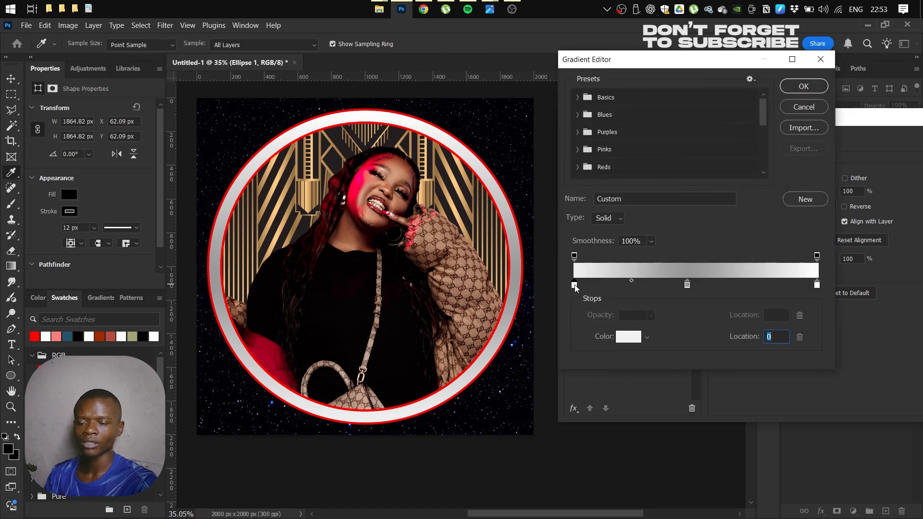
left_click(656, 286)
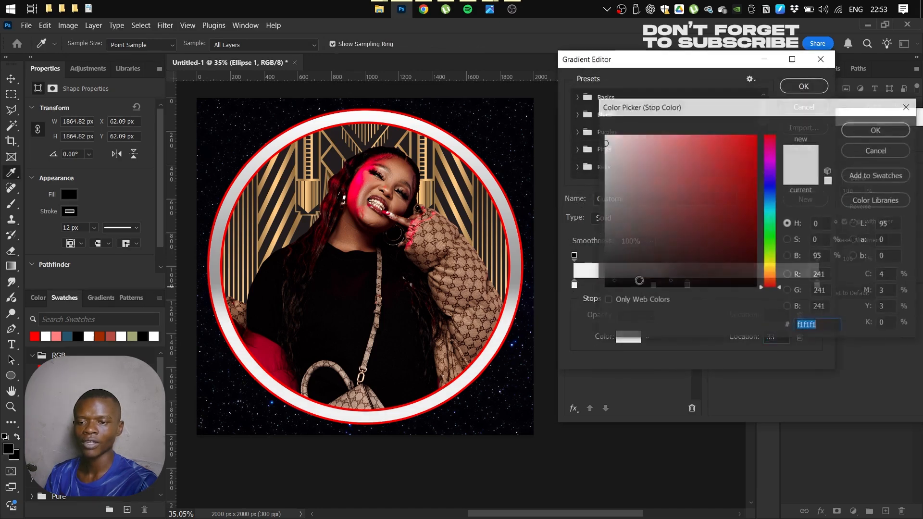
double_click(657, 285)
left_click_drag(658, 228, 603, 288)
left_click_drag(645, 262, 604, 287)
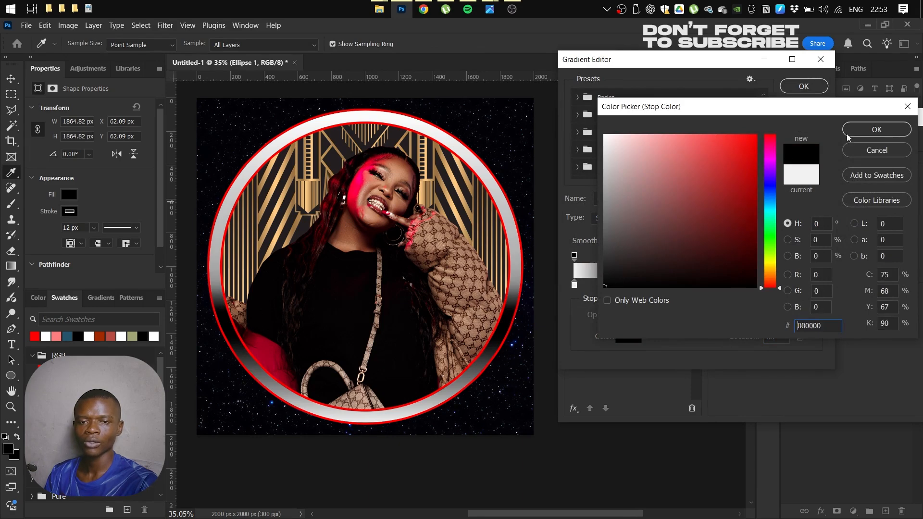
left_click(860, 129)
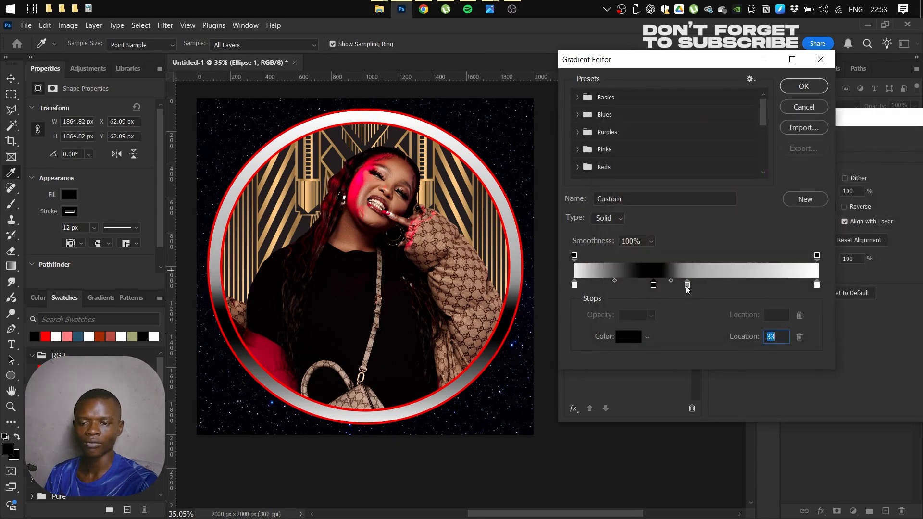
Move the gradient's light grey middle stop to 35% and add a dark grey stop at 72%
left_click_drag(687, 285, 659, 293)
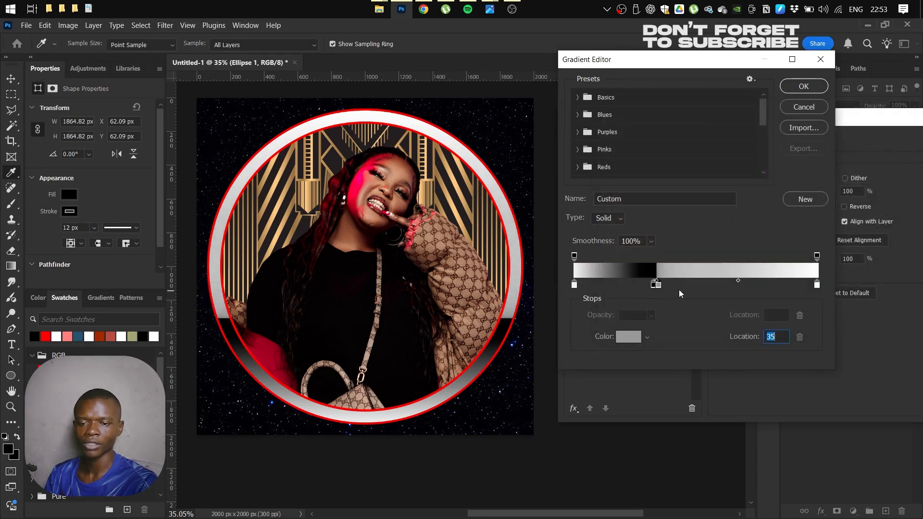
left_click(817, 286)
double_click(817, 286)
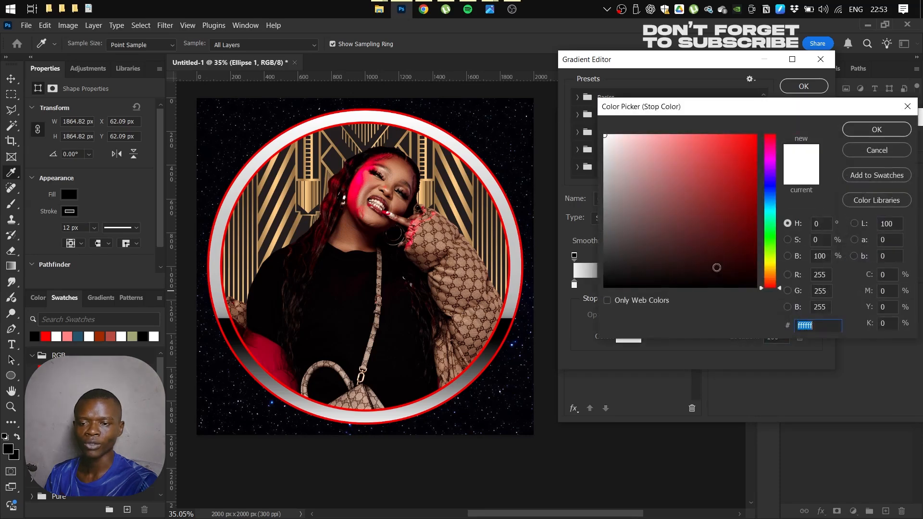
left_click(864, 129)
left_click_drag(742, 287, 750, 286)
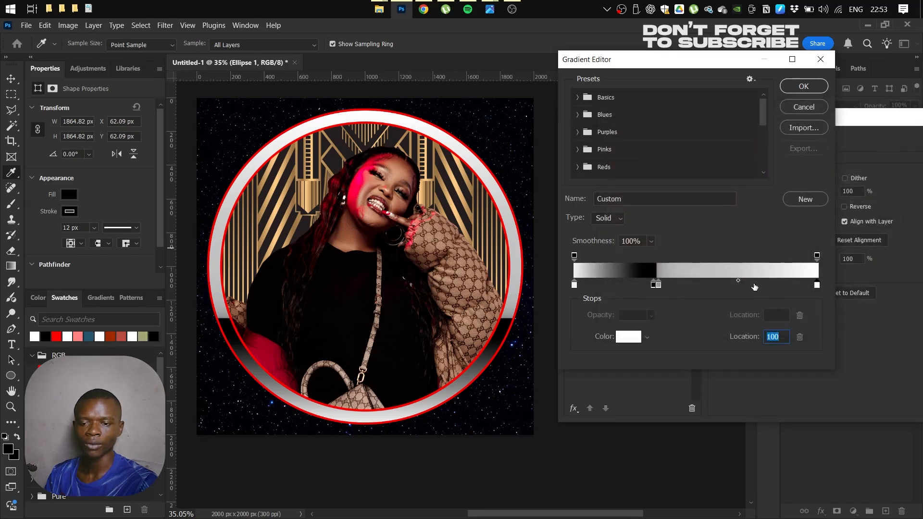
left_click(647, 274)
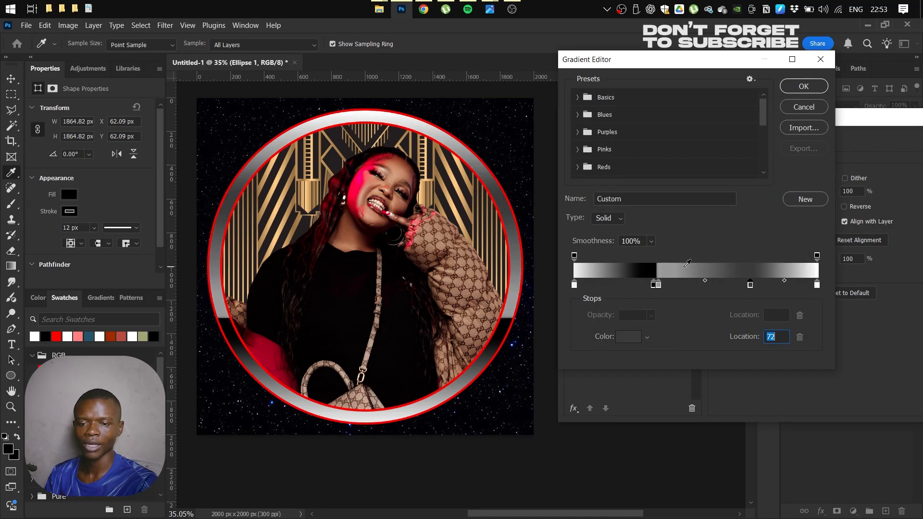
Add a dark grey stop at 53% and a white stop at 71% to the gradient
left_click(772, 287)
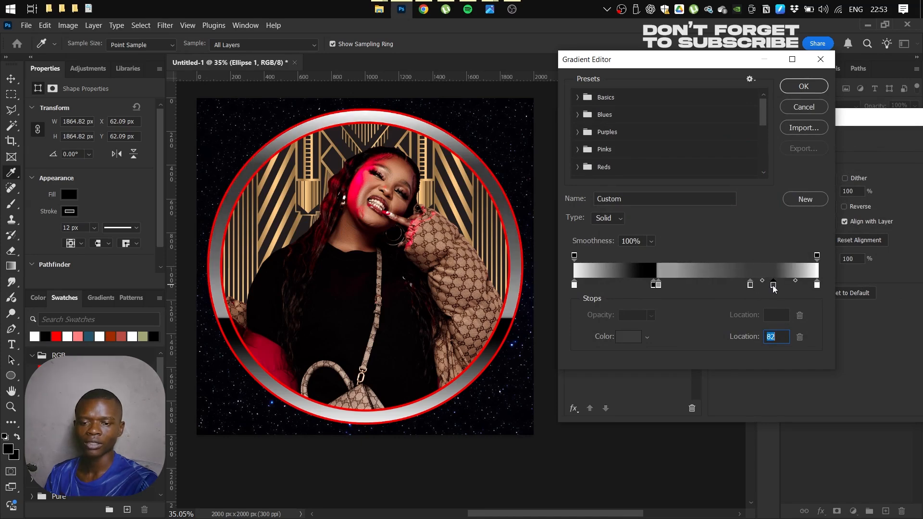
left_click_drag(772, 287, 749, 288)
left_click(817, 286)
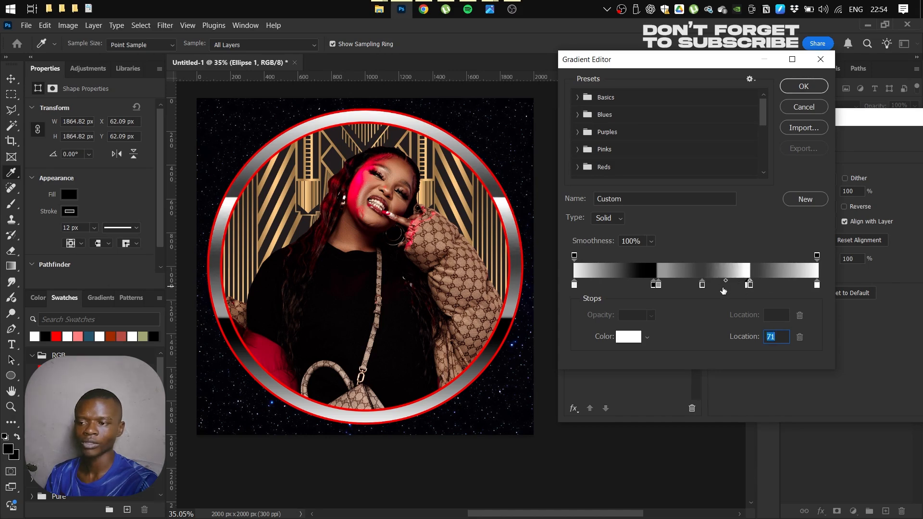
Add off-white stops to the gradient at 14% and between the 35% and 53% stops
left_click(575, 286)
left_click(609, 286)
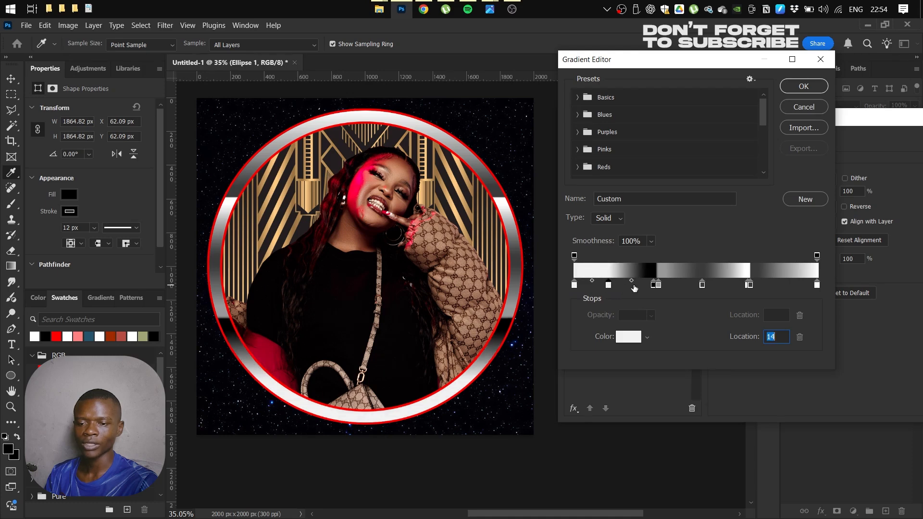
left_click(683, 286)
left_click(703, 286)
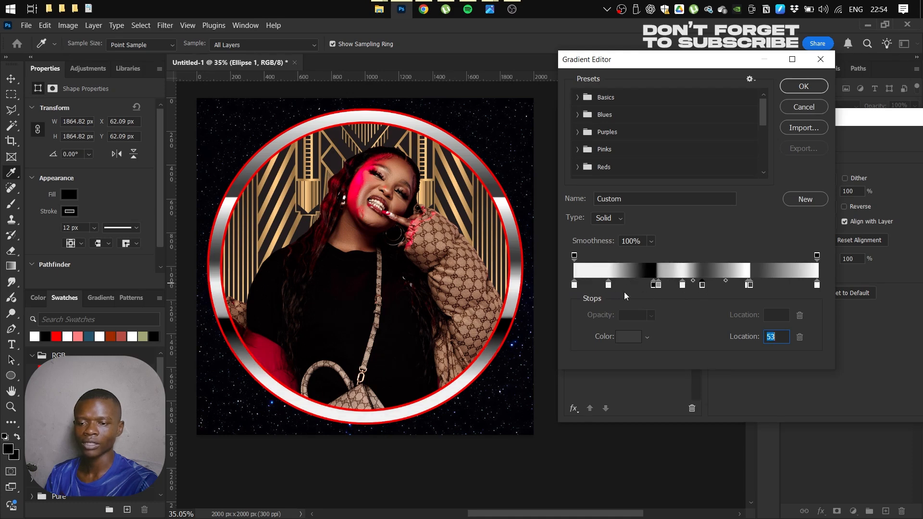
left_click(599, 286)
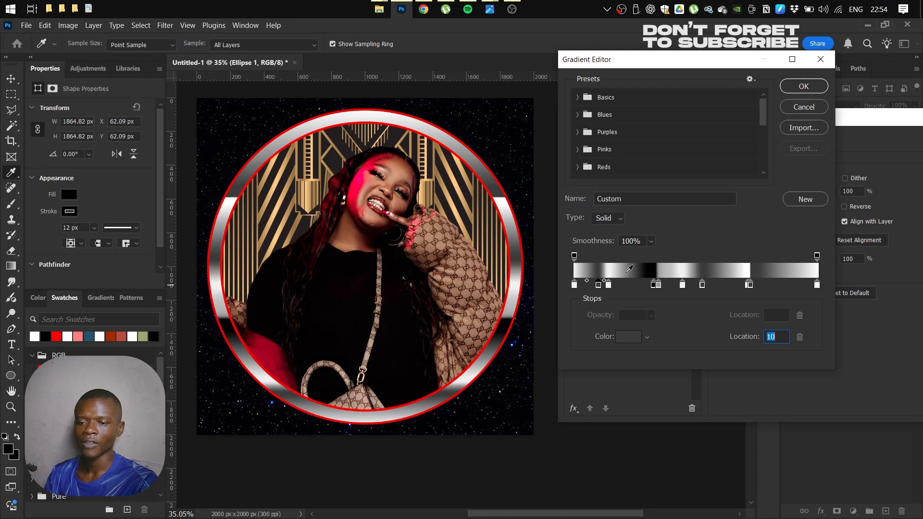
left_click(793, 285)
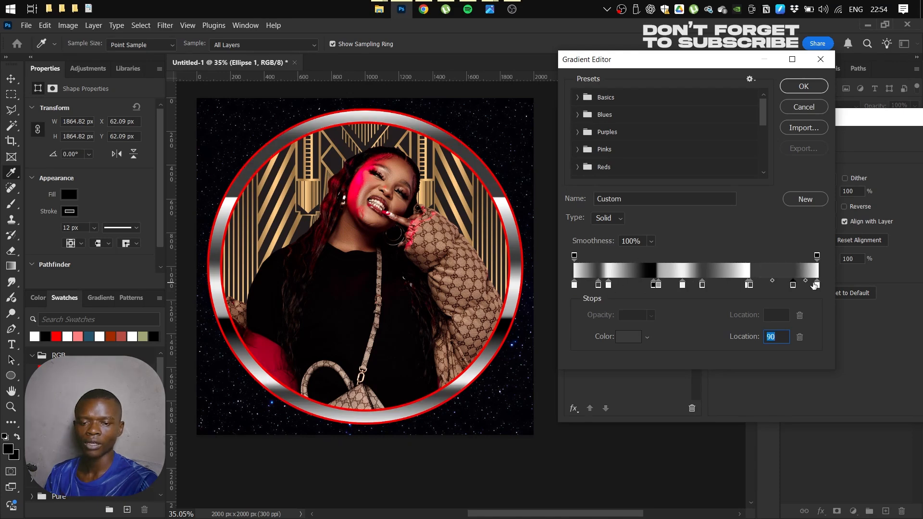
left_click(816, 284)
left_click(781, 287)
left_click_drag(793, 287, 801, 288)
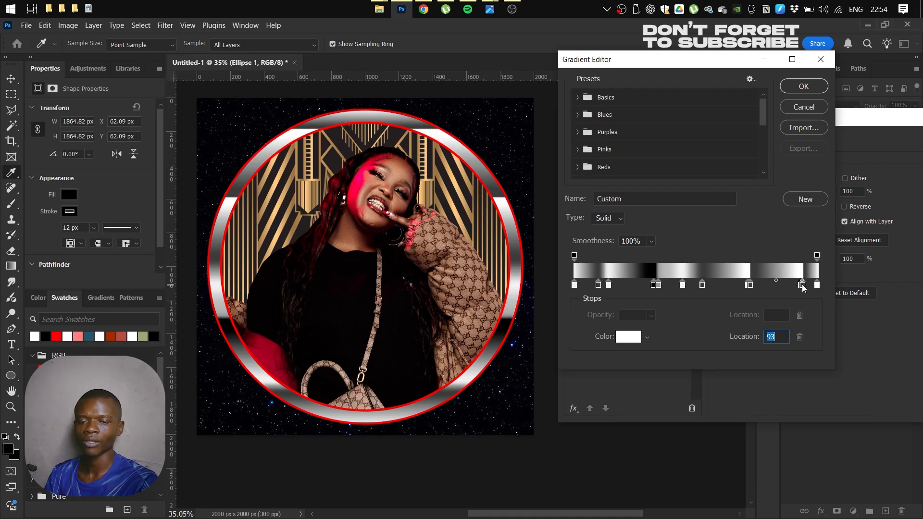
left_click_drag(803, 287, 804, 326)
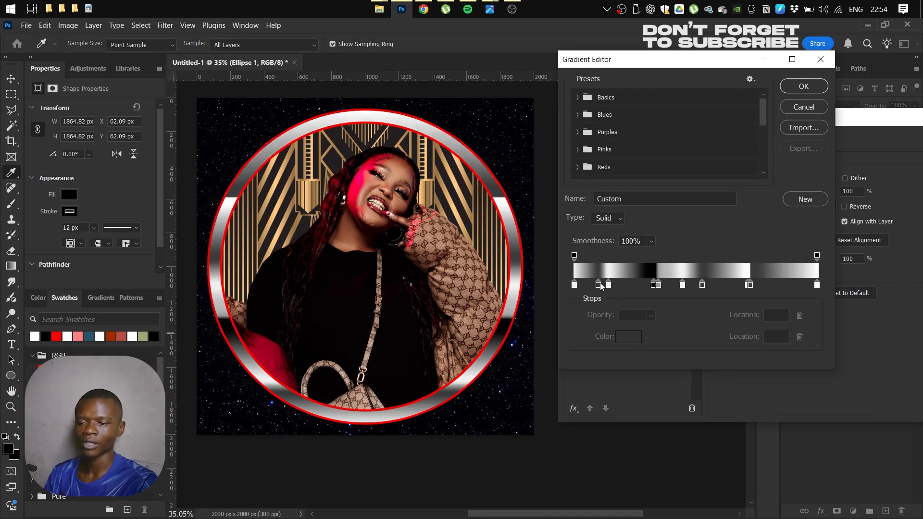
left_click_drag(599, 285, 585, 368)
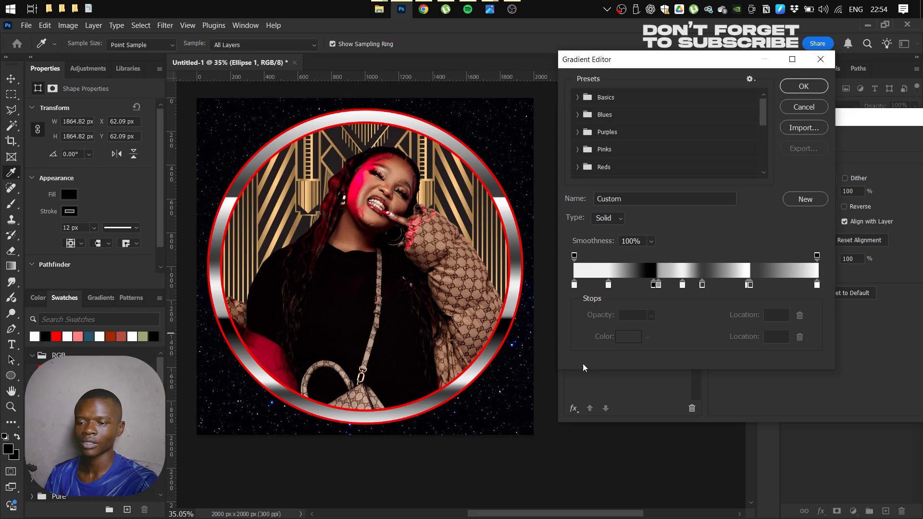
Recolour the gradient's black stop to #484848, move the adjacent light grey stop to 33%, and accept the gradient
double_click(653, 285)
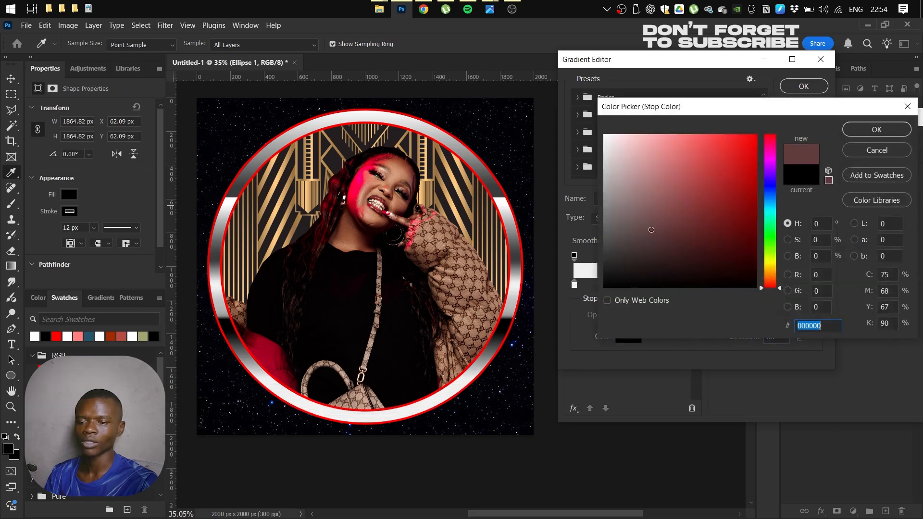
left_click(604, 244)
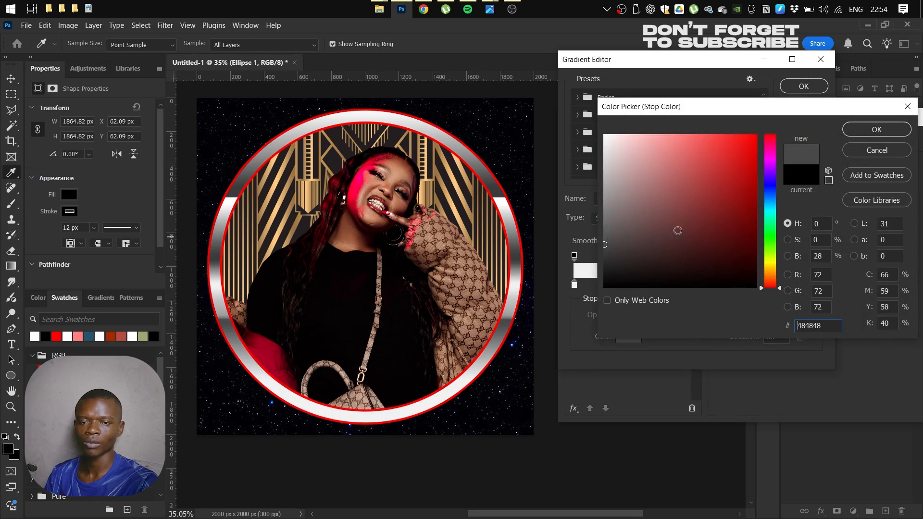
left_click(877, 129)
left_click(661, 286)
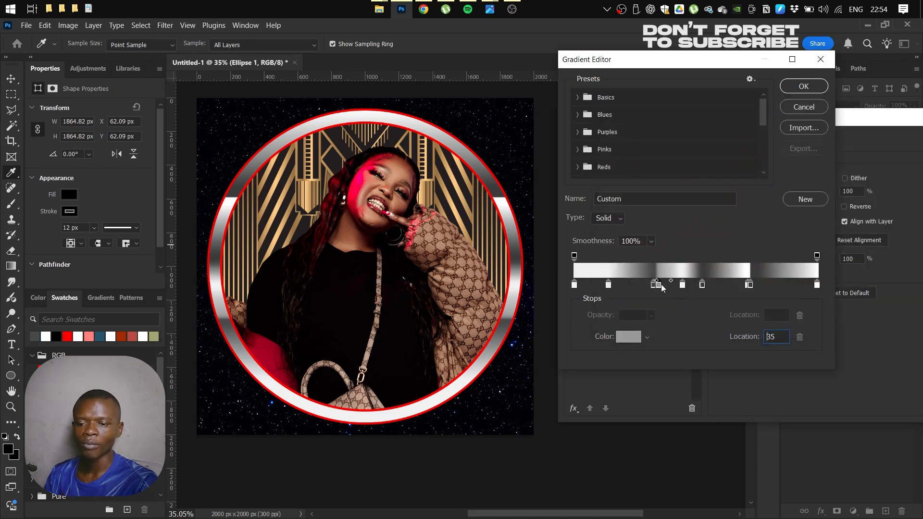
left_click_drag(661, 285, 658, 289)
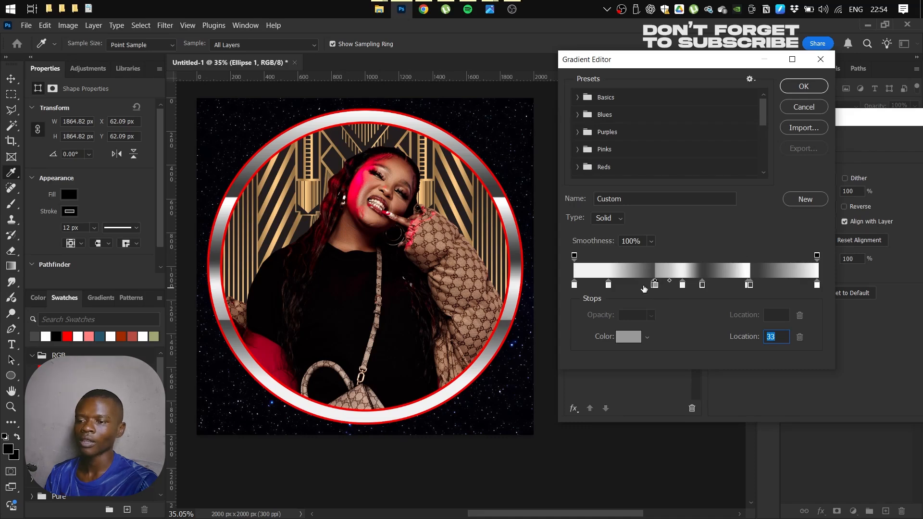
left_click(796, 91)
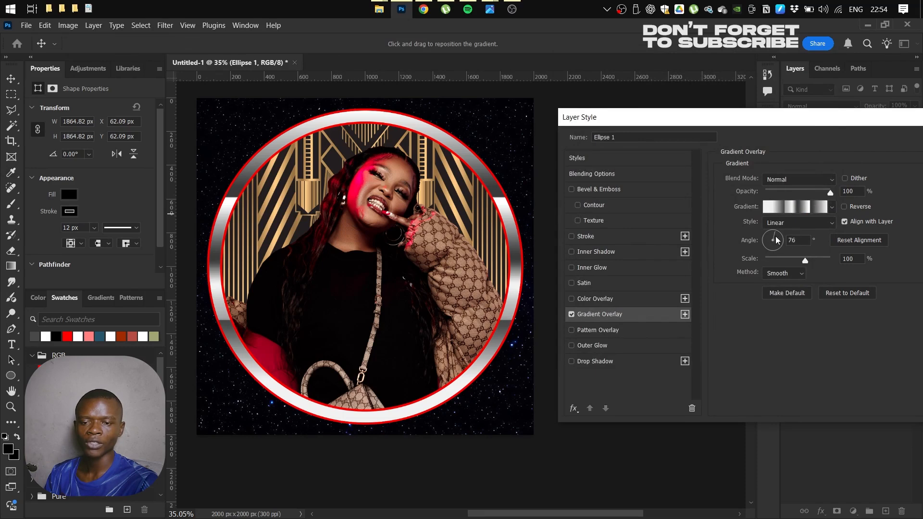
Set the Gradient Overlay angle to 0° and apply the layer style to Ellipse 1
left_click_drag(775, 237, 806, 223)
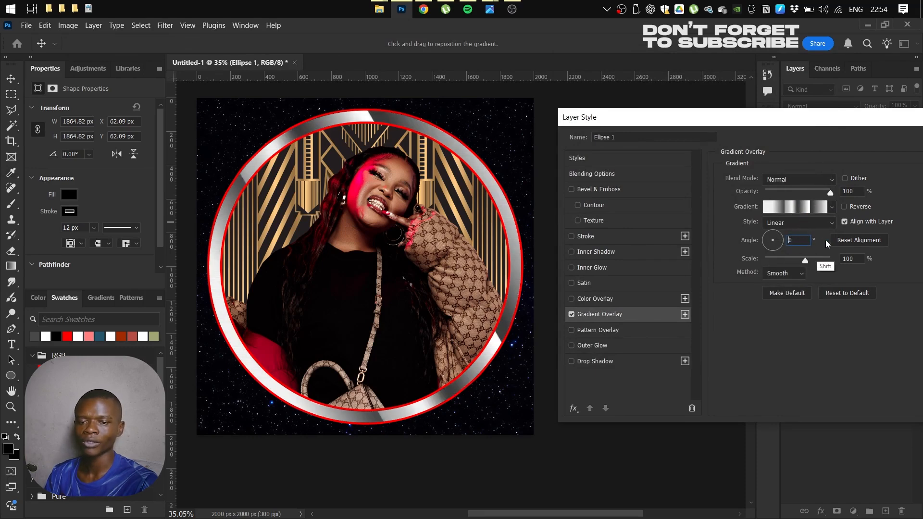
type("0")
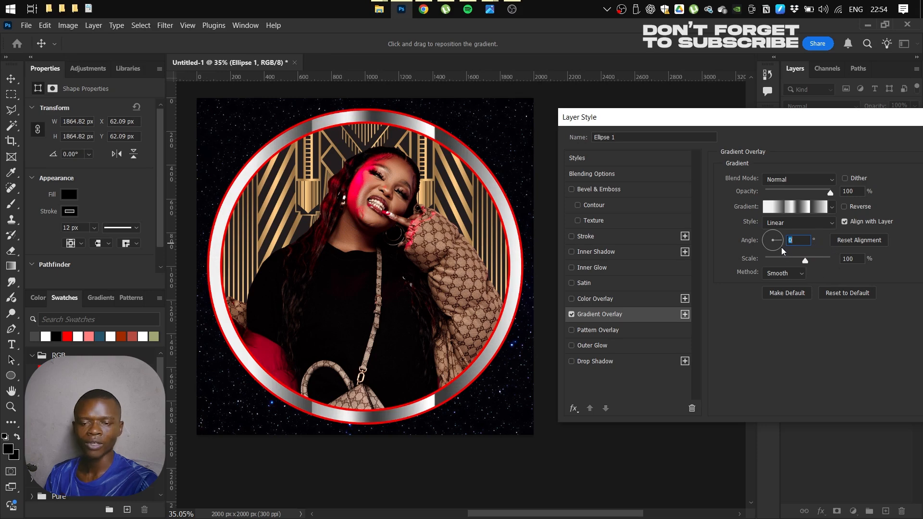
left_click_drag(821, 121, 661, 120)
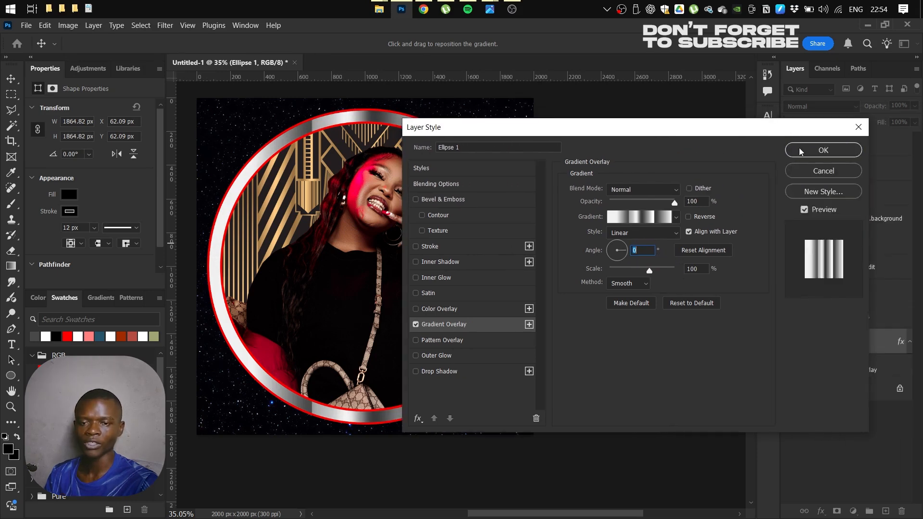
left_click(820, 150)
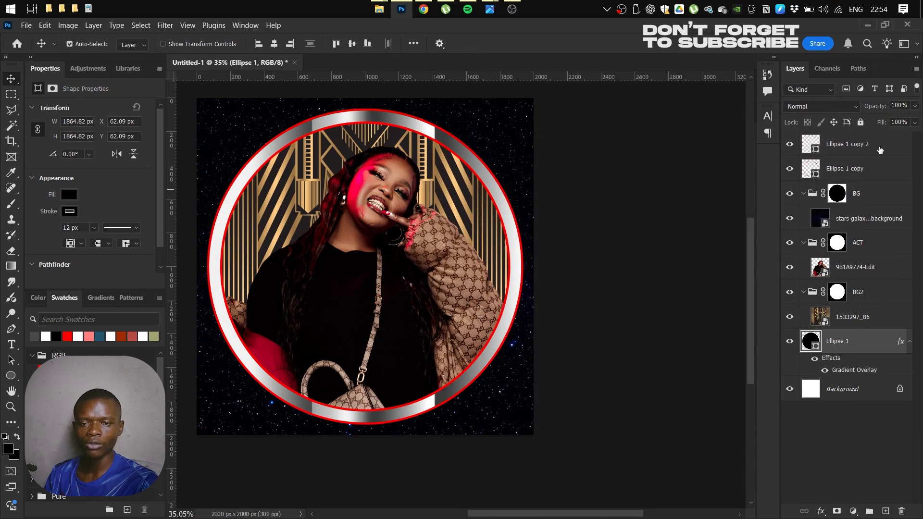
Group the two red outline layers, Ellipse 1 copy 2 and Ellipse 1 copy
left_click(880, 150)
left_click(863, 178, "shift")
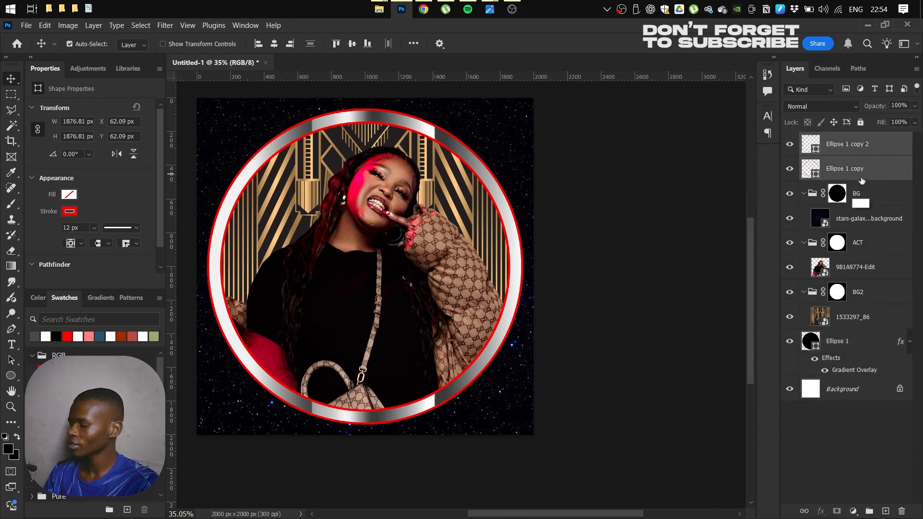
key("ctrl+g")
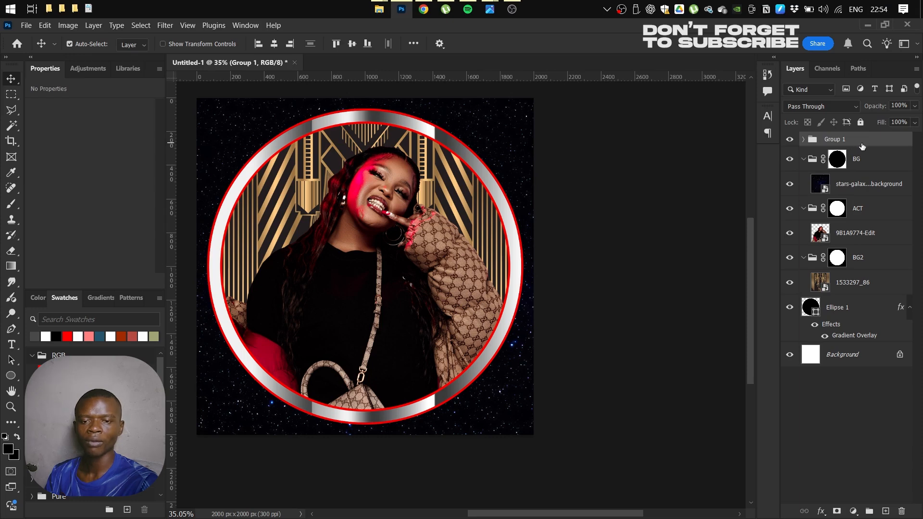
Add a Color Overlay to Group 1 using grey #808080 sampled from the metallic ring
double_click(862, 146)
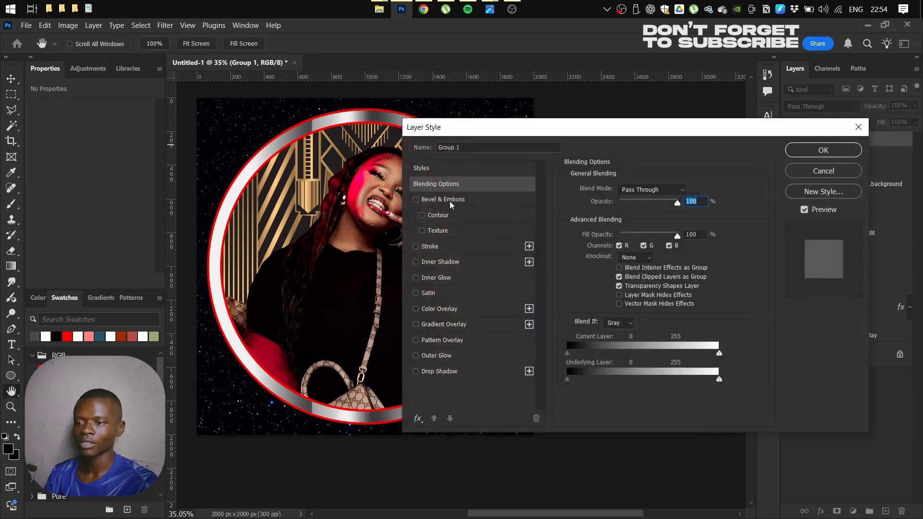
left_click(438, 311)
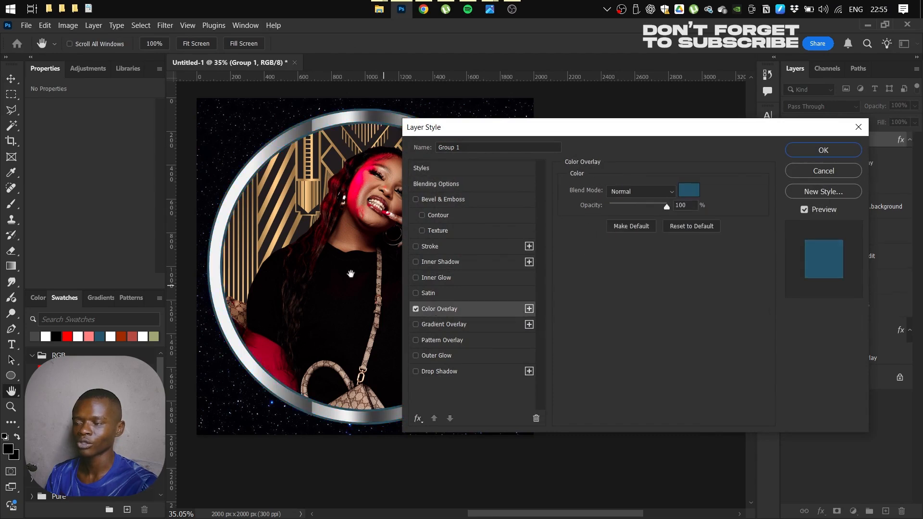
left_click_drag(305, 278, 295, 261)
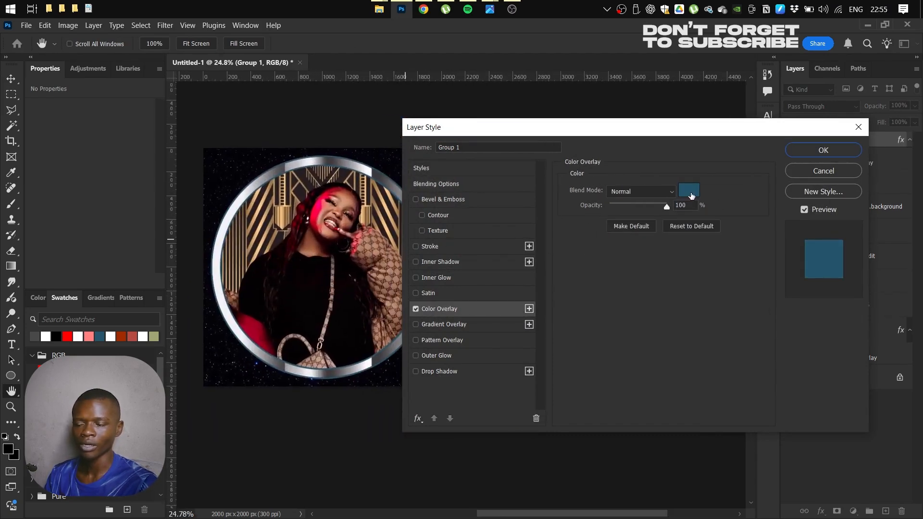
left_click(691, 194)
left_click_drag(331, 157, 353, 158)
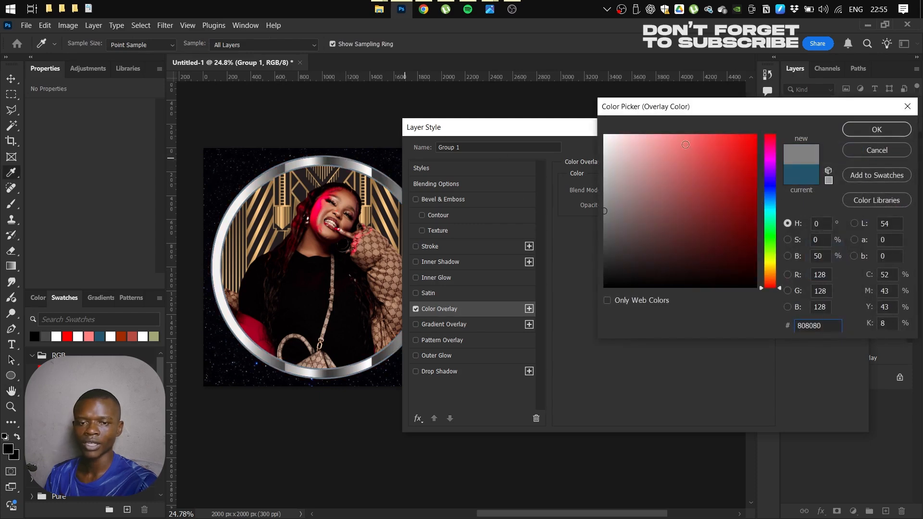
left_click(877, 129)
Enable Bevel & Emboss for Group 1 and set the inner bevel's size to 1 px
left_click(432, 202)
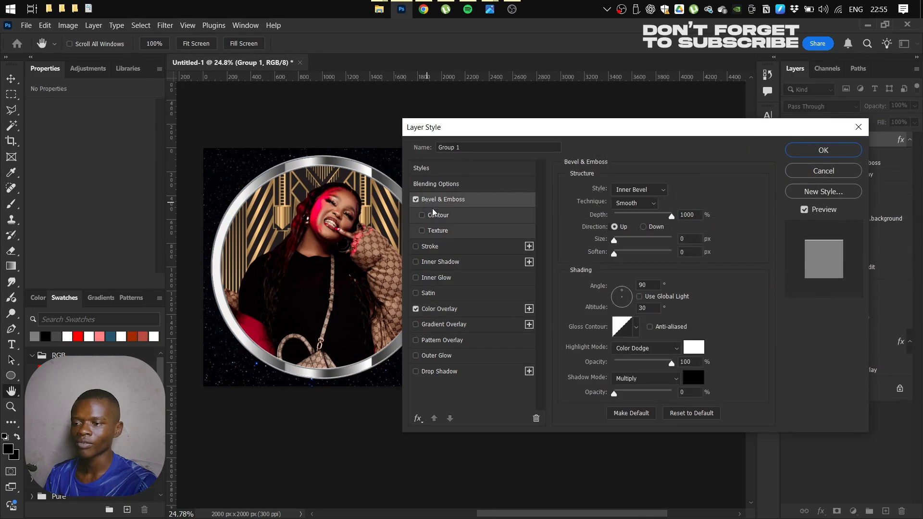
left_click_drag(323, 154, 351, 218)
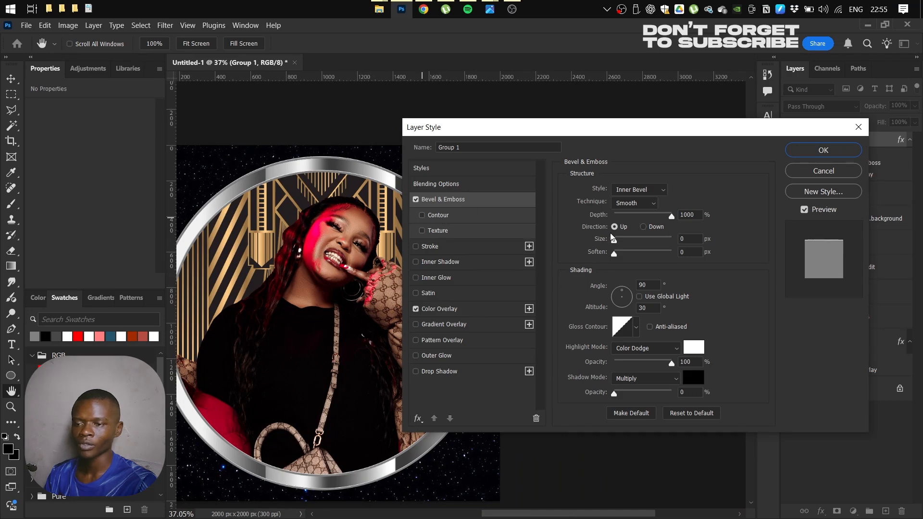
mouse_move(613, 238)
left_mouse_down()
mouse_move(630, 240)
mouse_move(601, 252)
left_mouse_up()
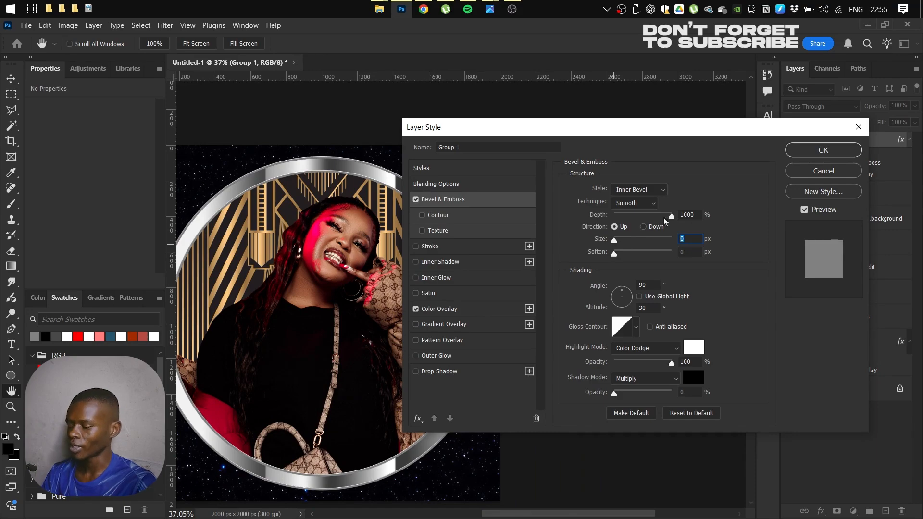
key("Up")
left_click_drag(345, 202, 345, 245)
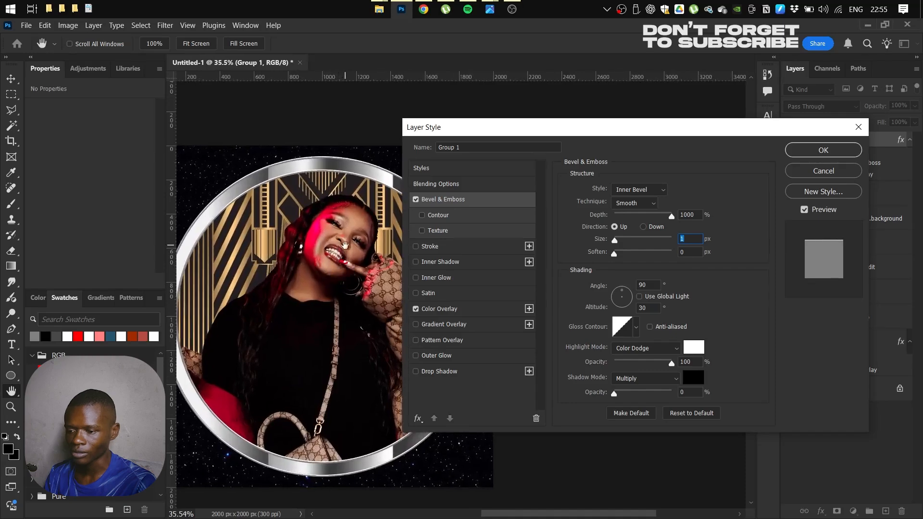
Choose the triple-peaked gloss contour for the bevel and apply the layer style to Group 1
left_click(635, 327)
left_click(564, 358)
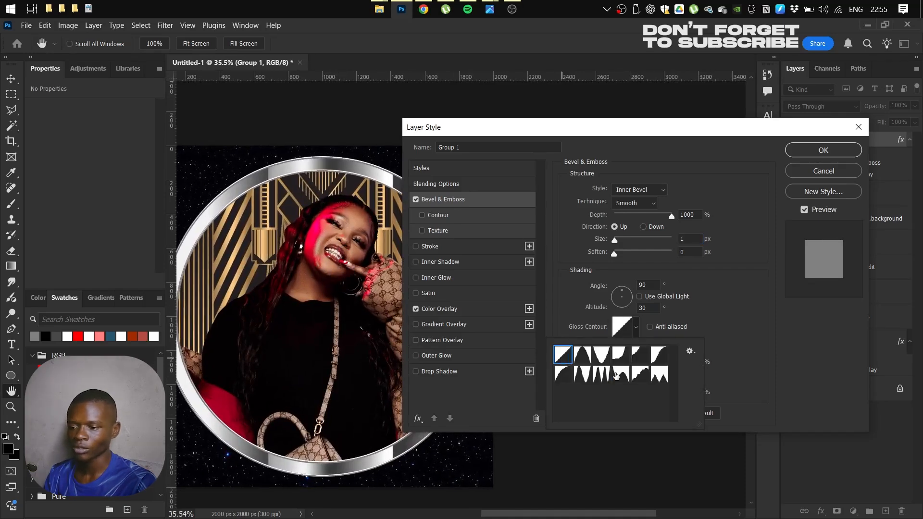
left_click(617, 376)
left_click(605, 376)
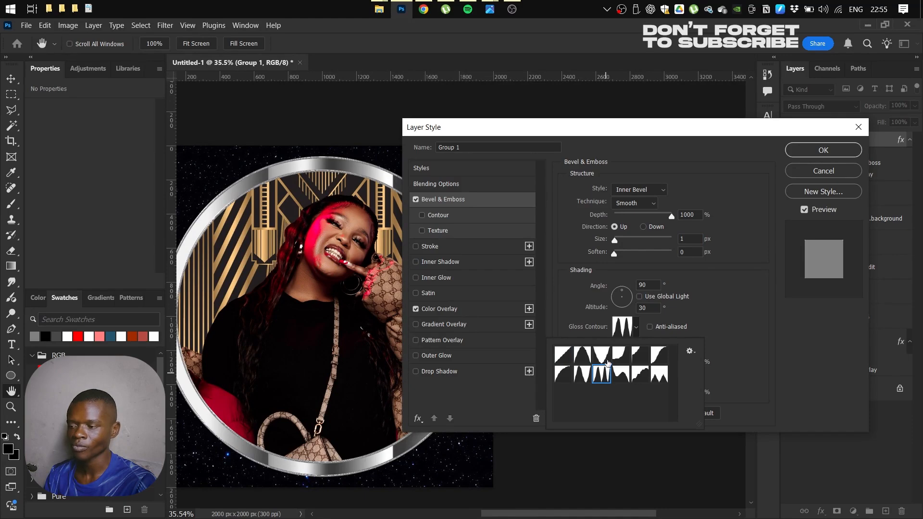
left_click(768, 304)
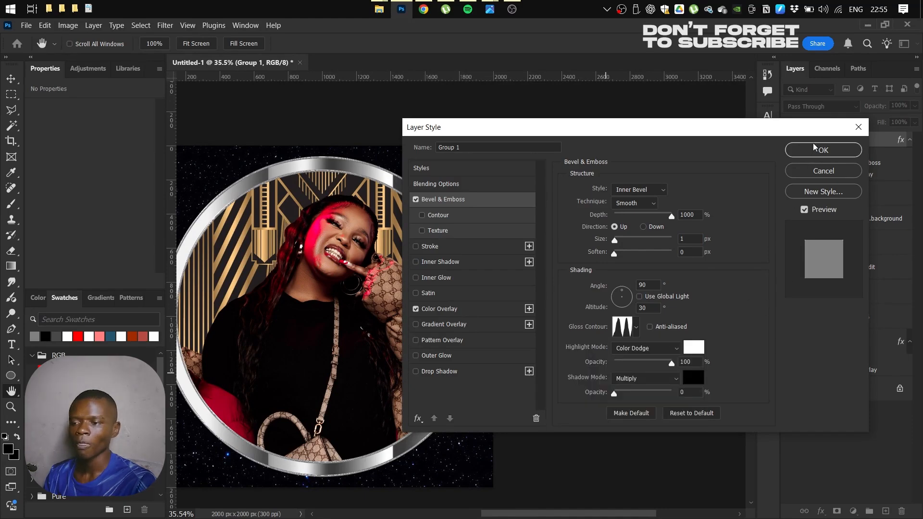
left_click(808, 150)
left_click_drag(433, 256, 597, 263)
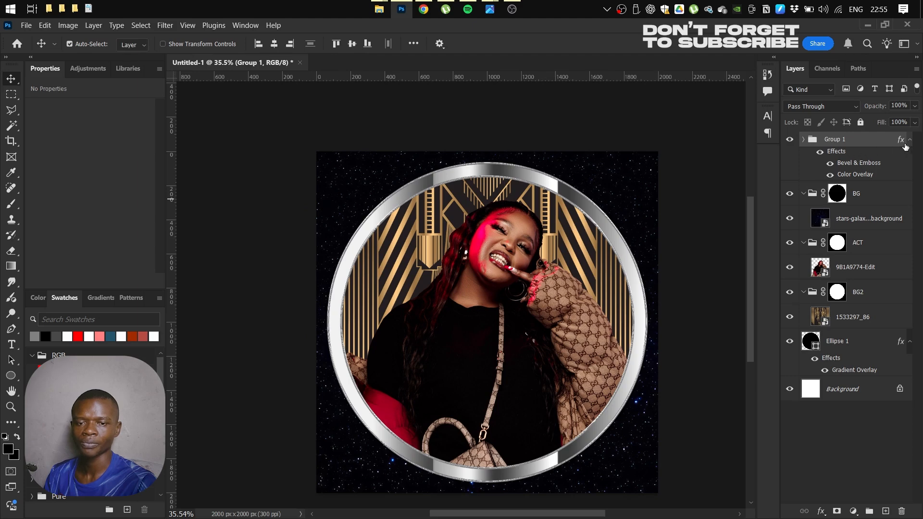
Transfer Group 1's layer effects to Ellipse 1 copy 2 and Ellipse 1 copy, and collapse their effect lists
left_click(802, 140)
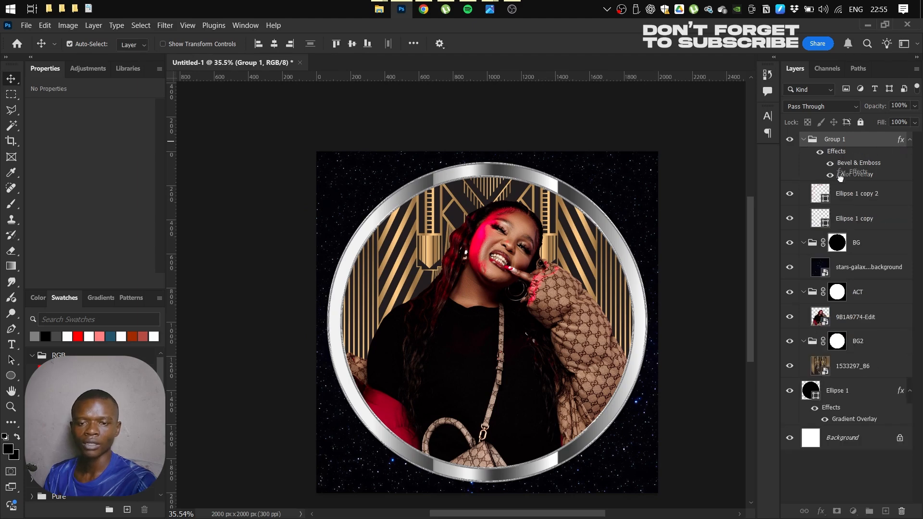
left_click_drag(843, 197, 843, 219)
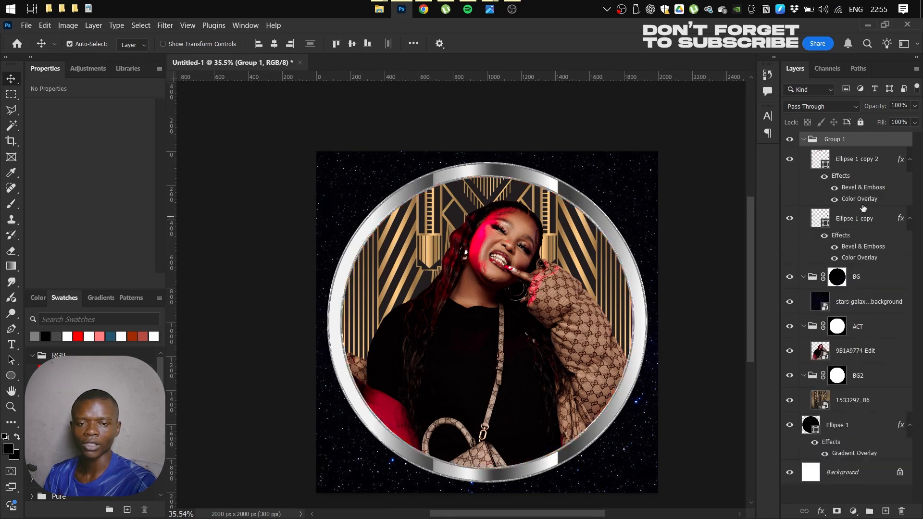
left_click(910, 221)
left_click(910, 159)
Rename Group 1 as Stroke
double_click(834, 140)
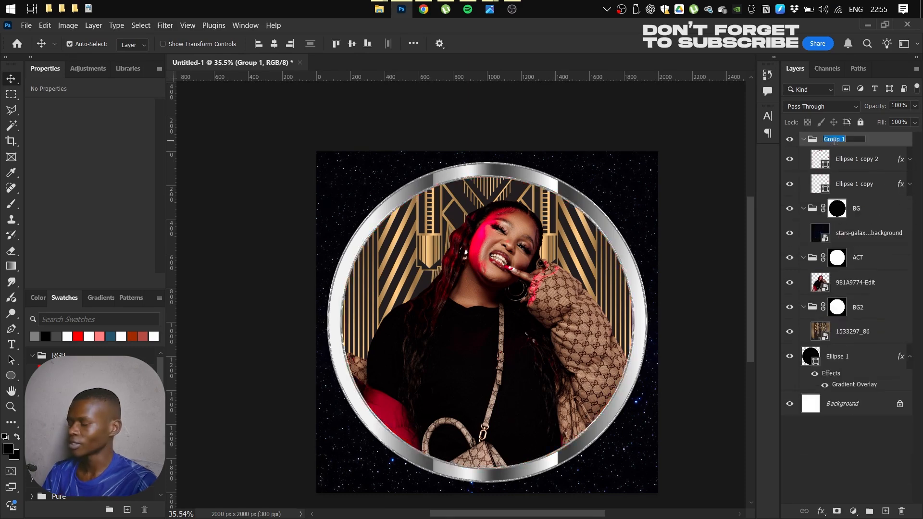
type("Stro")
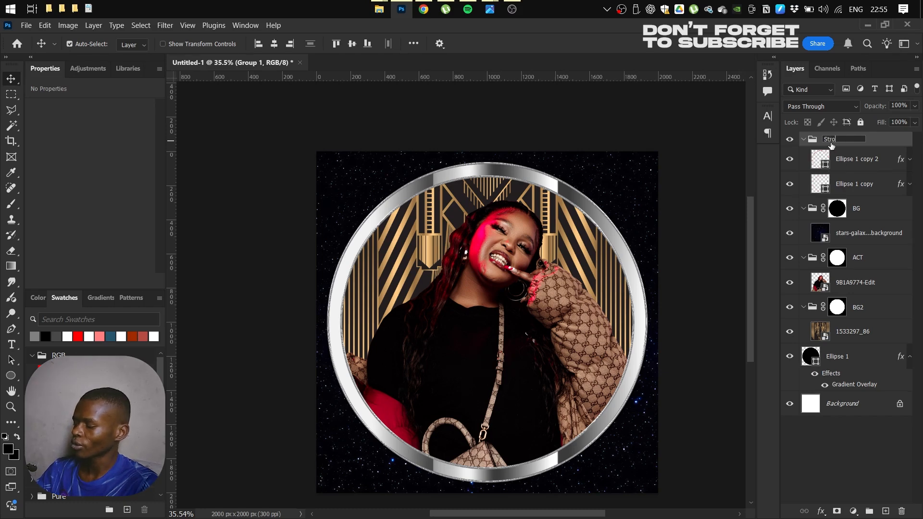
type("ke")
key("Return")
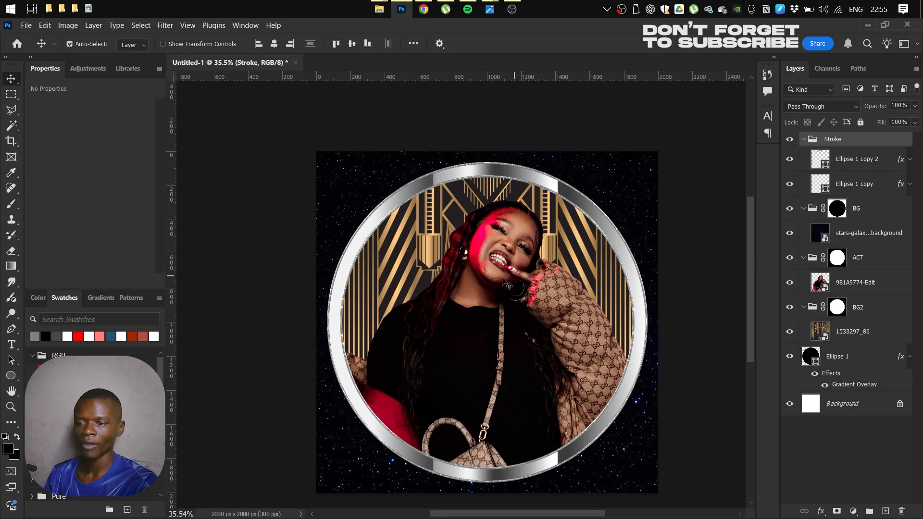
Reposition the portrait layer 9B1A9774-Edit inside the circle at X 0 px and Y 345 px, undoing a further trial move
scroll(507, 277, "down", 2)
left_click_drag(488, 272, 526, 272)
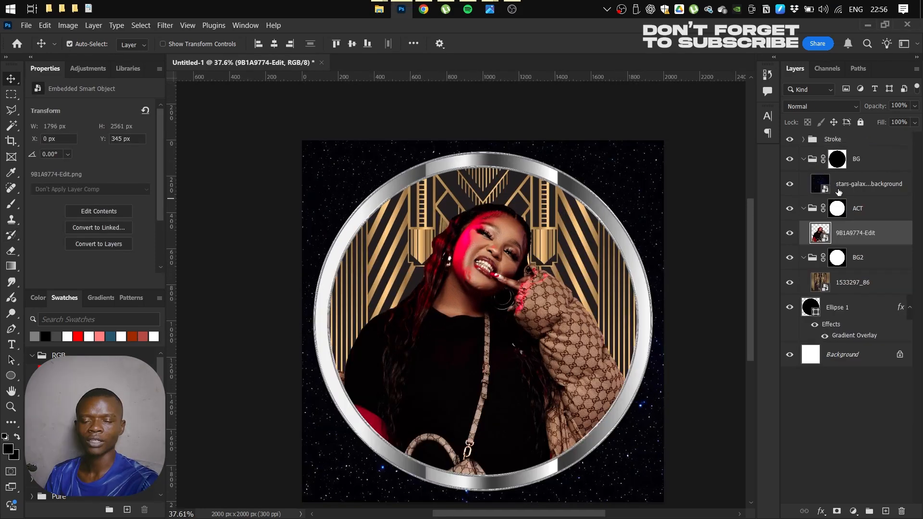
left_click_drag(480, 259, 485, 278)
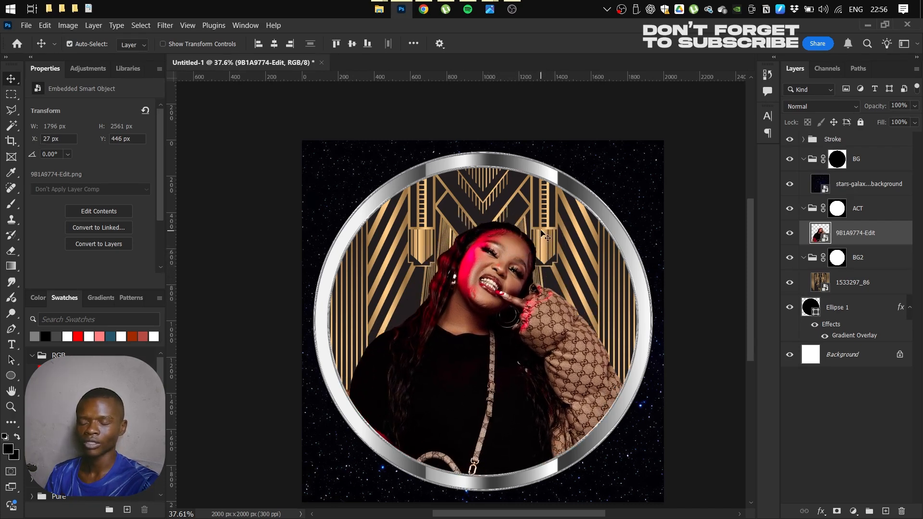
key("ctrl+z")
Add a Gradient Map without a layer mask above the 1533297_86 background in group BG2, and open its gradient
left_click(853, 511)
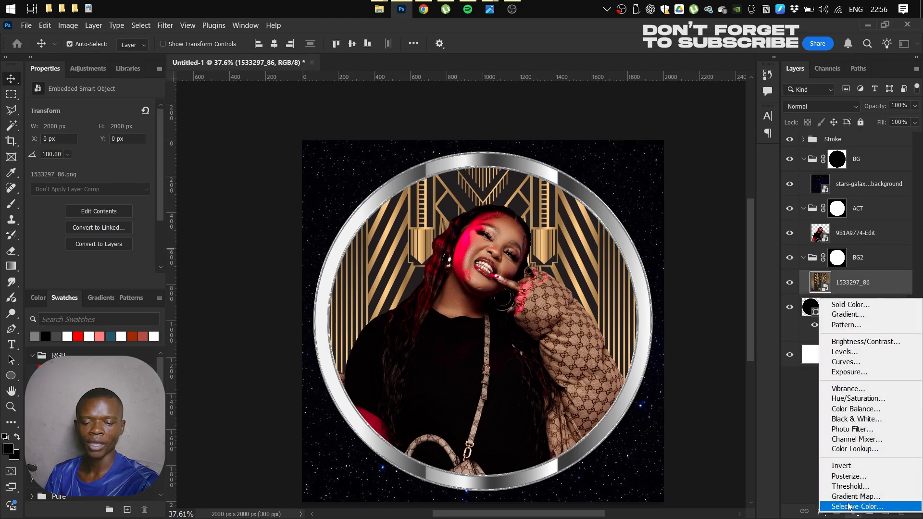
left_click(841, 498)
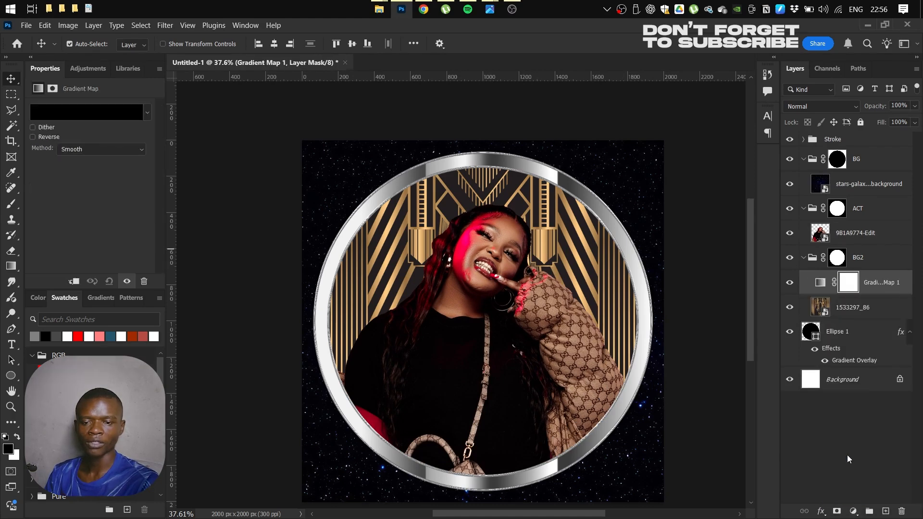
left_click(821, 284)
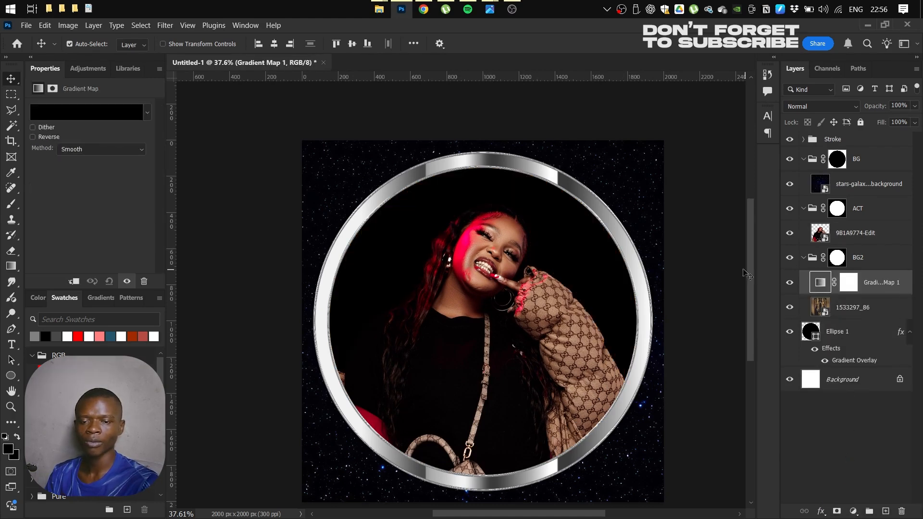
left_click_drag(848, 286, 902, 511)
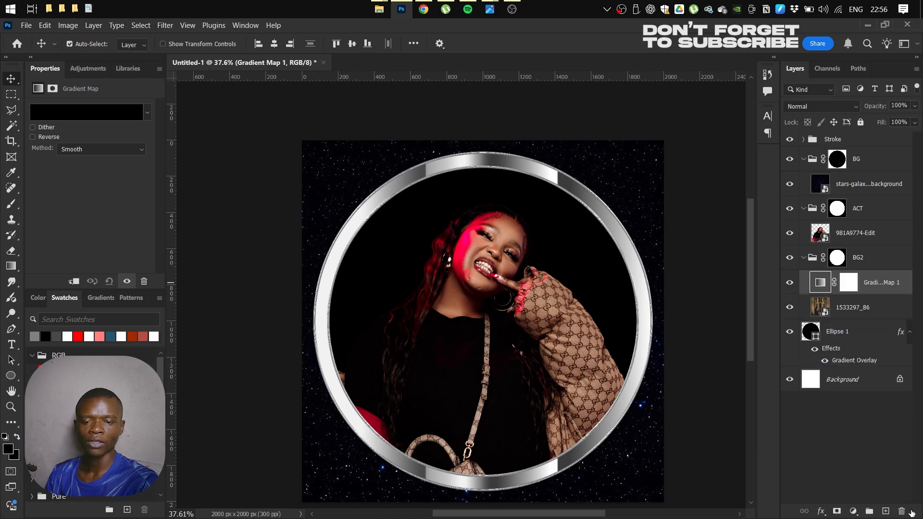
left_click(90, 114)
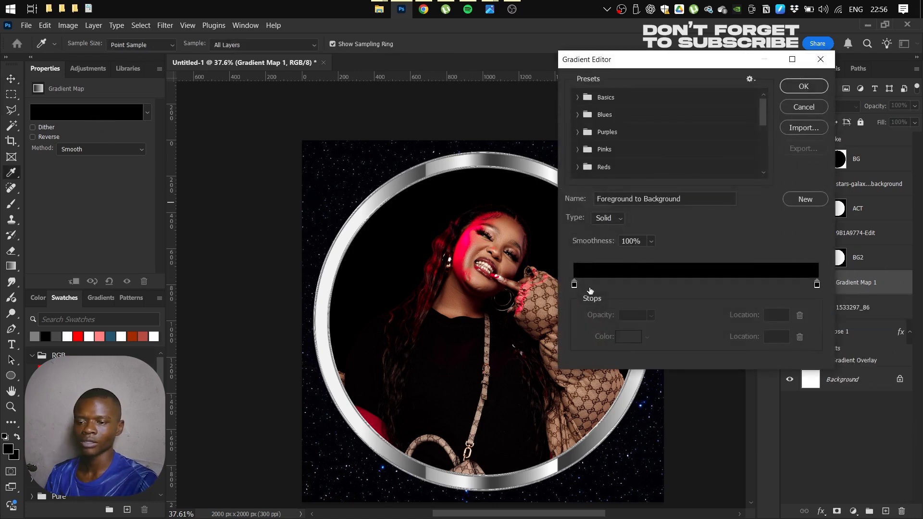
Recolour the gradient map's start stop to #ff9b9b
double_click(573, 287)
left_click_drag(676, 161, 665, 113)
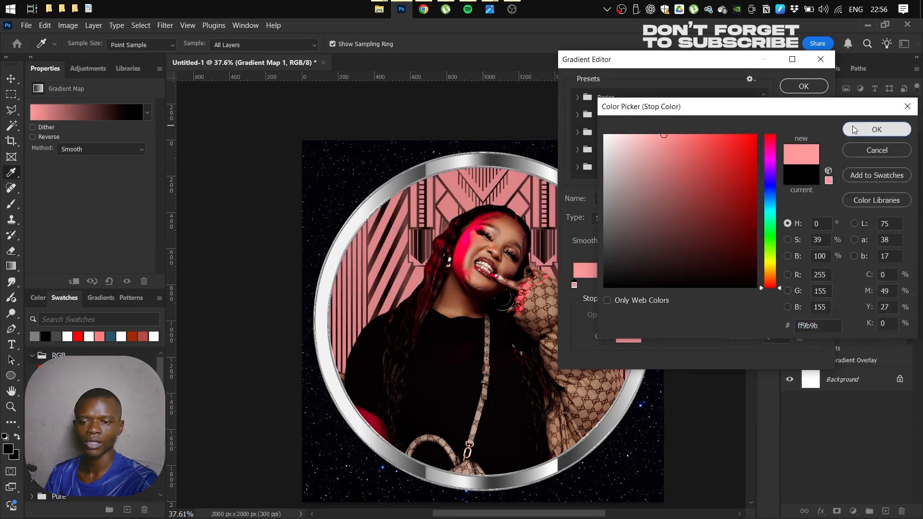
left_click(853, 126)
Recolour the gradient map's end stop to light pink #ffc1c1
left_click(817, 285)
double_click(817, 285)
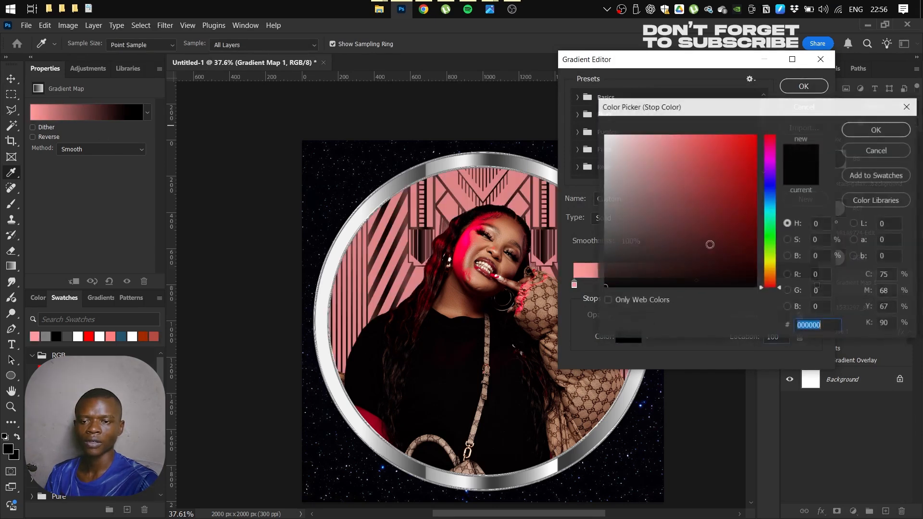
left_click(770, 149)
left_click_drag(706, 146, 641, 135)
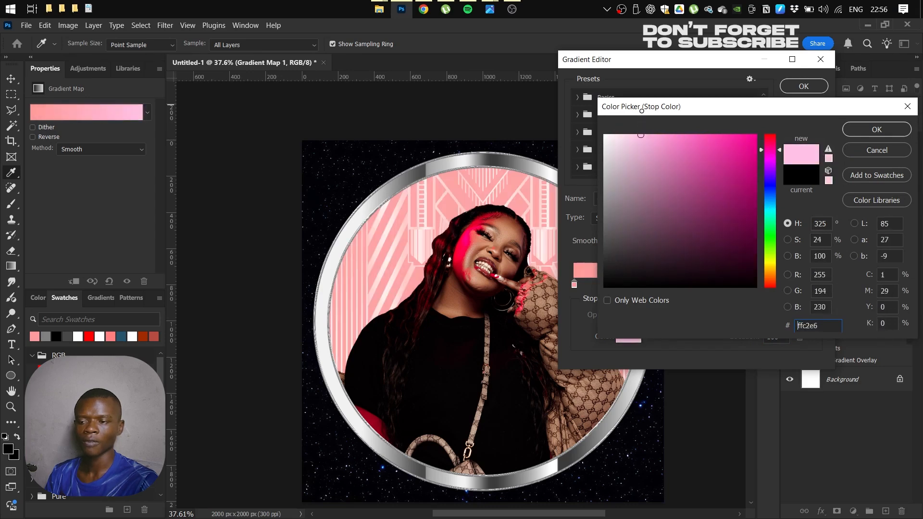
left_click_drag(777, 150, 778, 115)
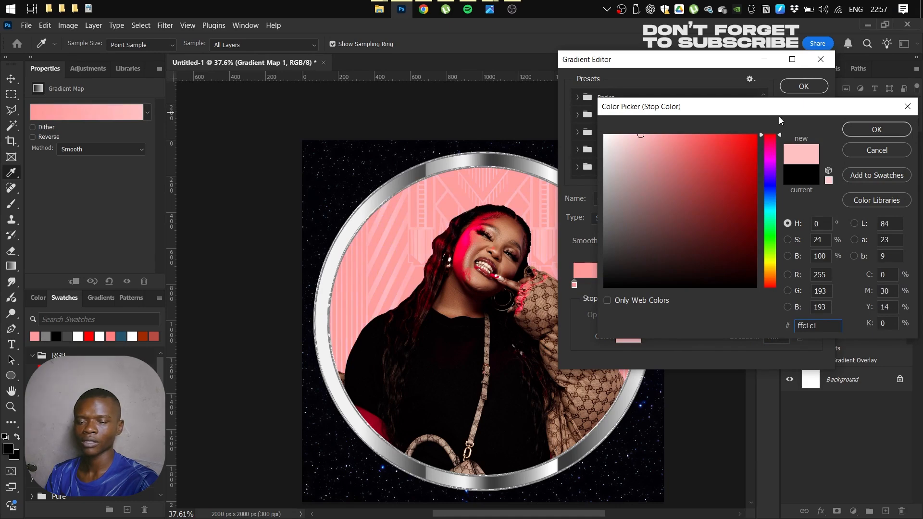
left_click(847, 131)
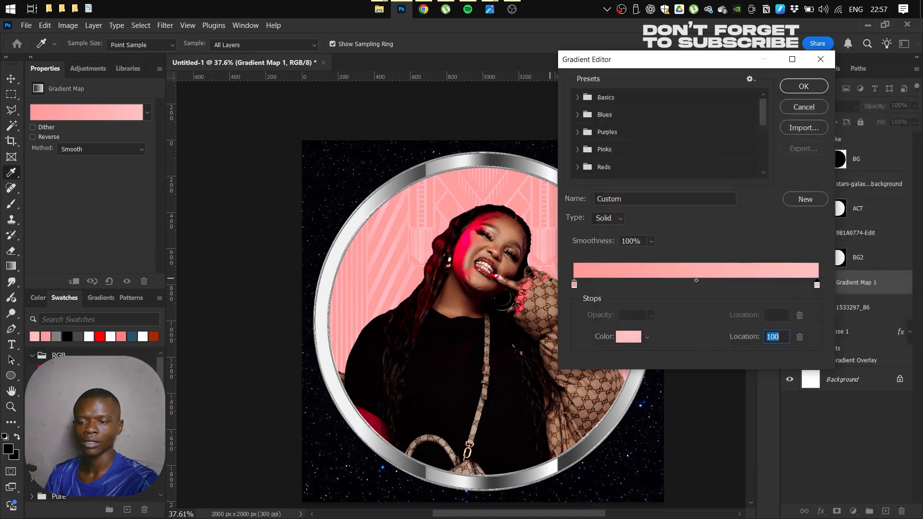
Recolour the gradient map's start stop to dark red and accept the gradient
left_click_drag(575, 286, 577, 286)
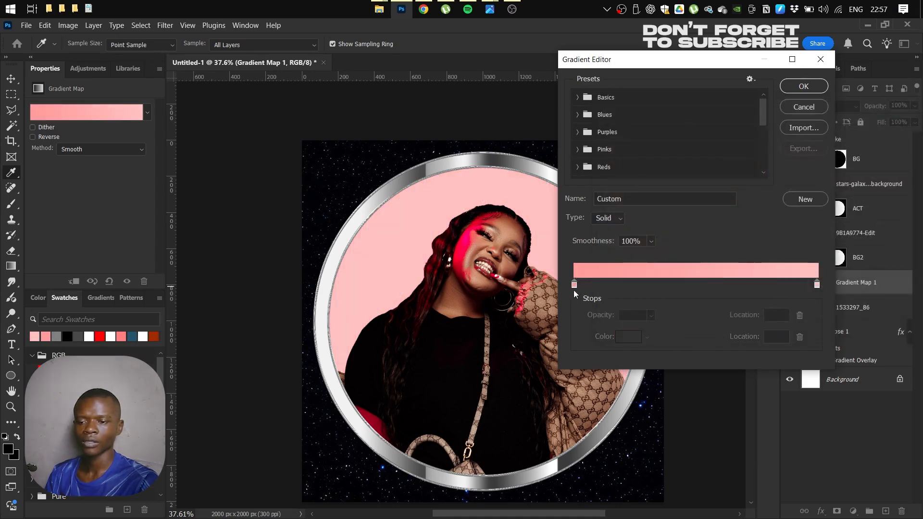
double_click(576, 285)
mouse_move(678, 151)
left_mouse_down()
mouse_move(704, 219)
mouse_move(728, 246)
left_mouse_up()
left_click(856, 129)
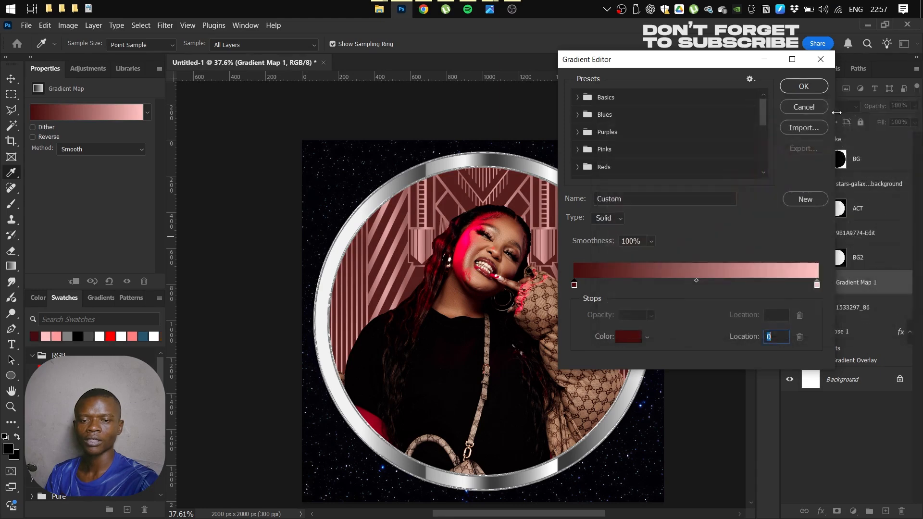
left_click(803, 87)
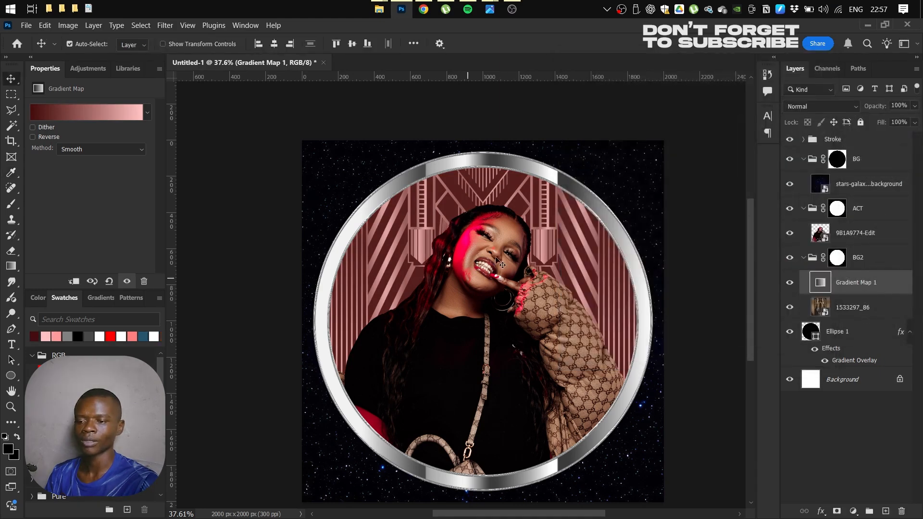
Nudge the portrait layer down to Y 351 px
left_click_drag(533, 276, 501, 254)
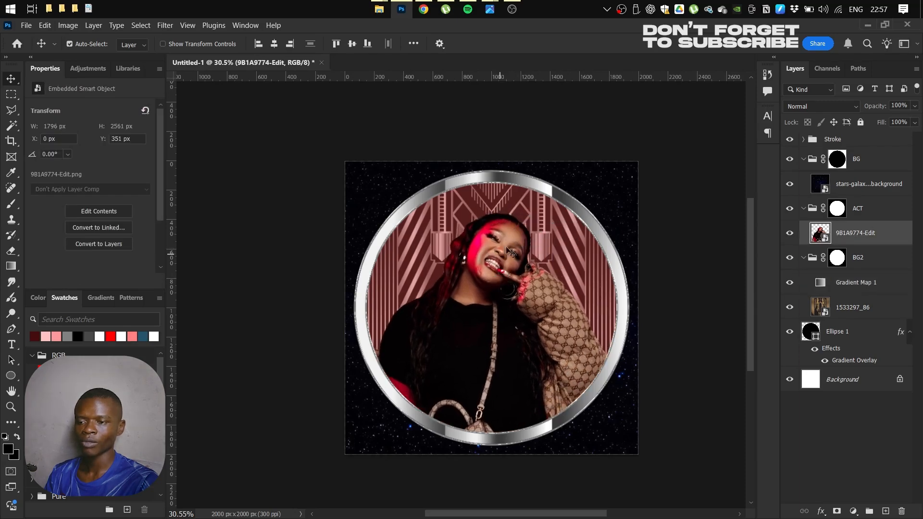
Select the Stroke group and open the Filters Adj.psd file
left_click(824, 139)
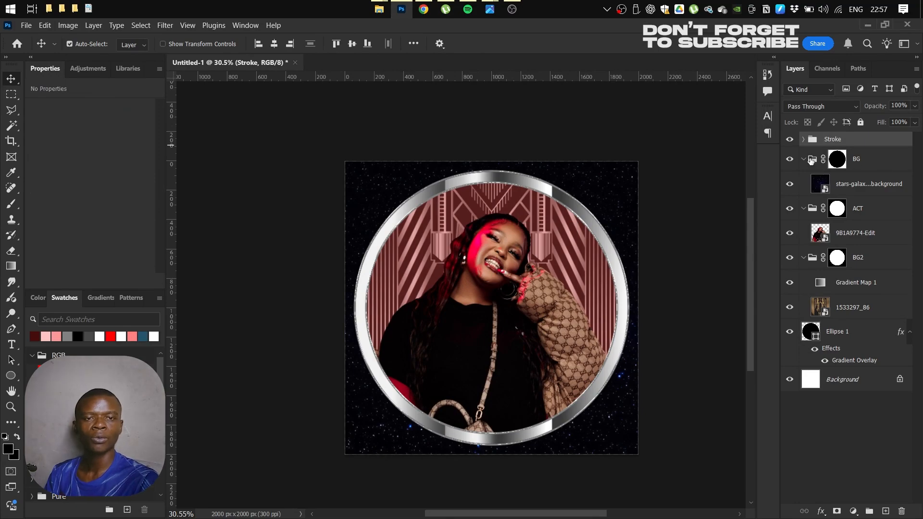
mouse_move(380, 9)
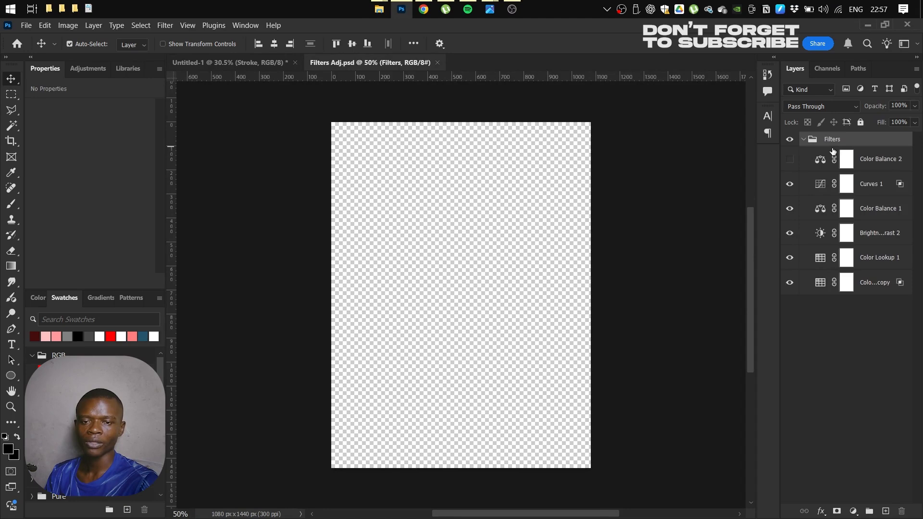
Copy the Filters group into the Untitled-1 document, above the Stroke group
key("ctrl+c")
mouse_move(654, 202)
left_mouse_down()
mouse_move(423, 151)
mouse_move(243, 60)
mouse_move(215, 76)
mouse_move(278, 96)
mouse_move(445, 307)
mouse_move(454, 288)
left_mouse_up()
left_click_drag(586, 267, 567, 221)
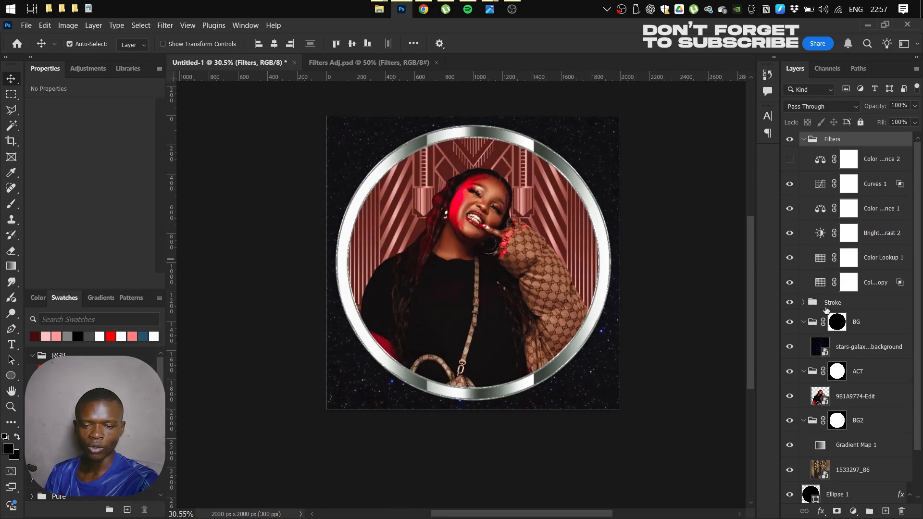
Collapse the BG, ACT and BG2 groups and move the BG group directly below BG2
left_click(804, 322)
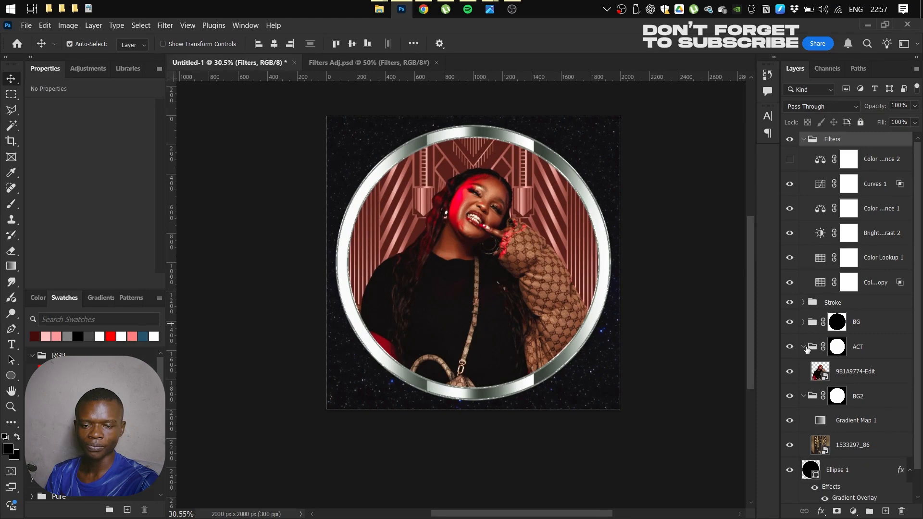
left_click(806, 349)
left_click(804, 347)
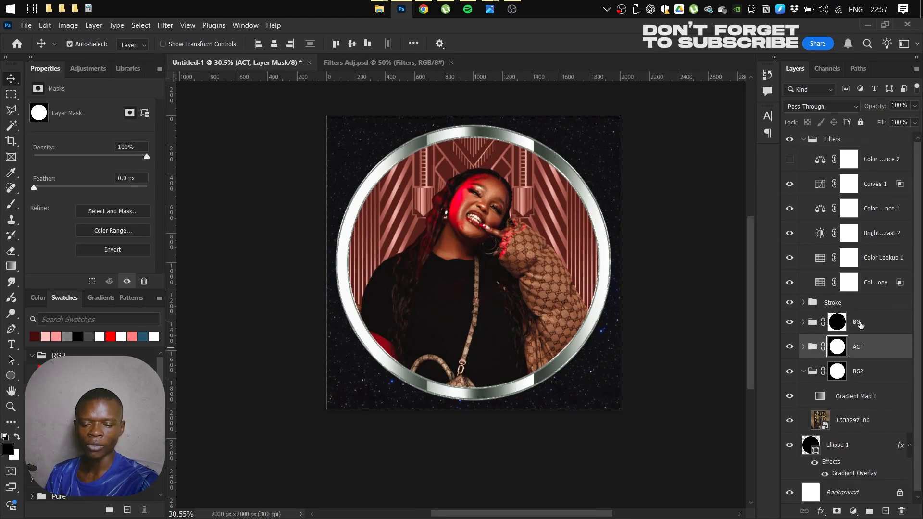
left_click(804, 372)
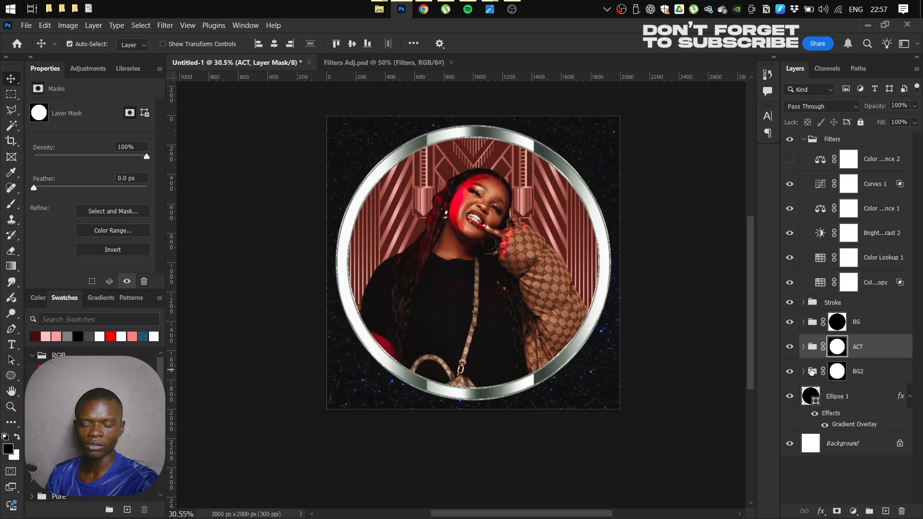
left_click_drag(852, 329, 863, 383)
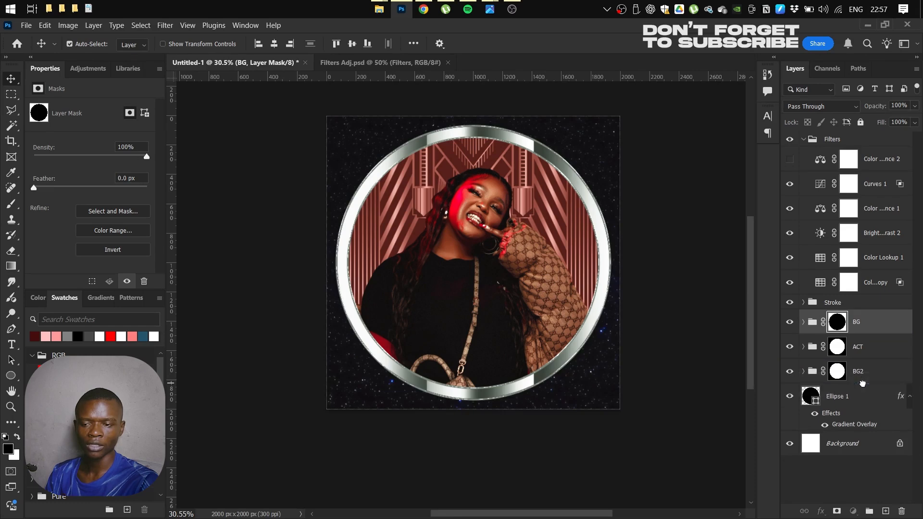
left_click(827, 395)
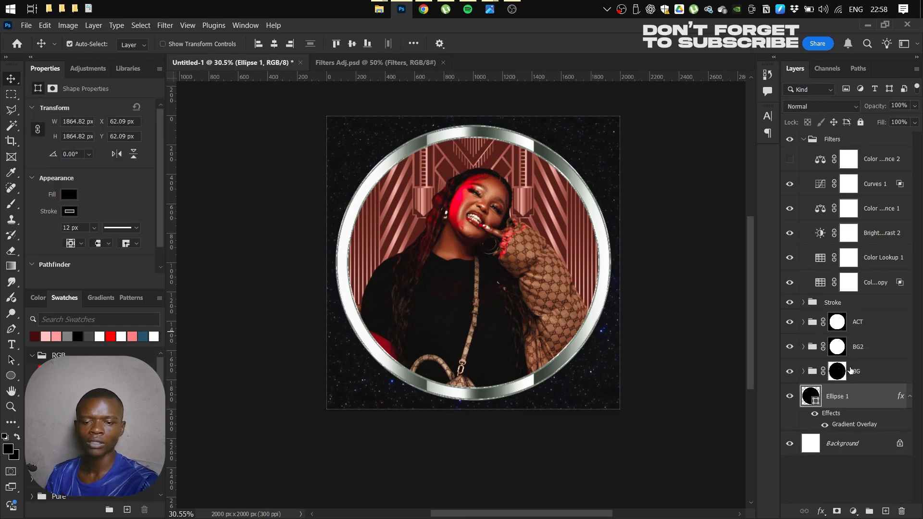
left_click(837, 307)
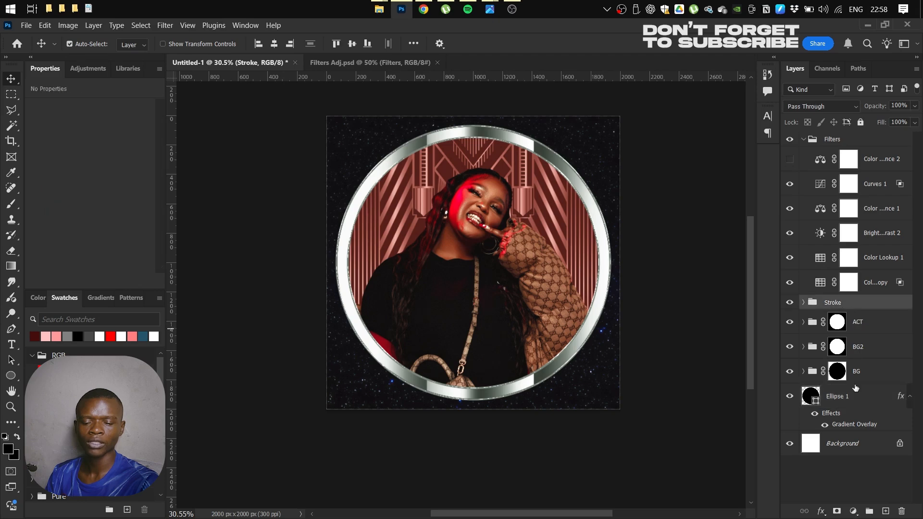
Create a ring-shaped selection between the outlines of Ellipse 1 copy 2 and Ellipse 1 copy in the Stroke group
left_click(803, 302)
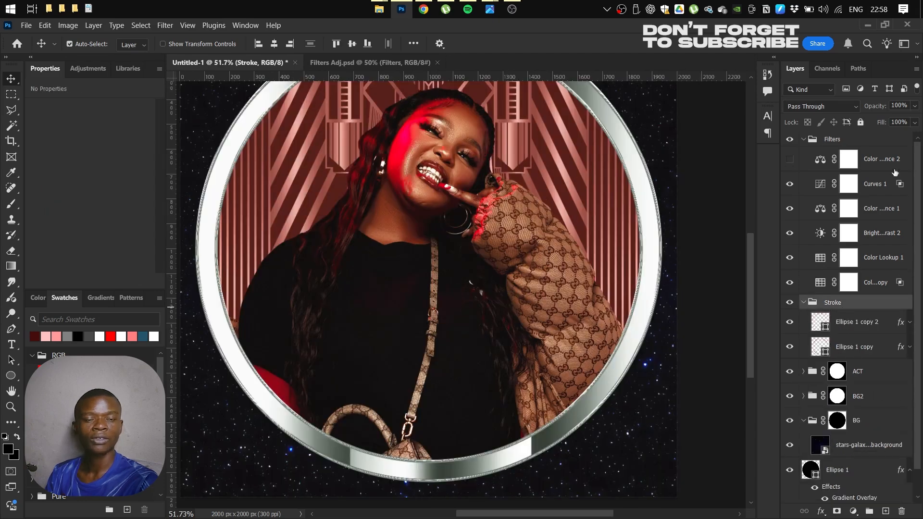
scroll(613, 262, "down", 3)
left_click_drag(613, 262, 645, 322)
left_click(823, 351, "ctrl")
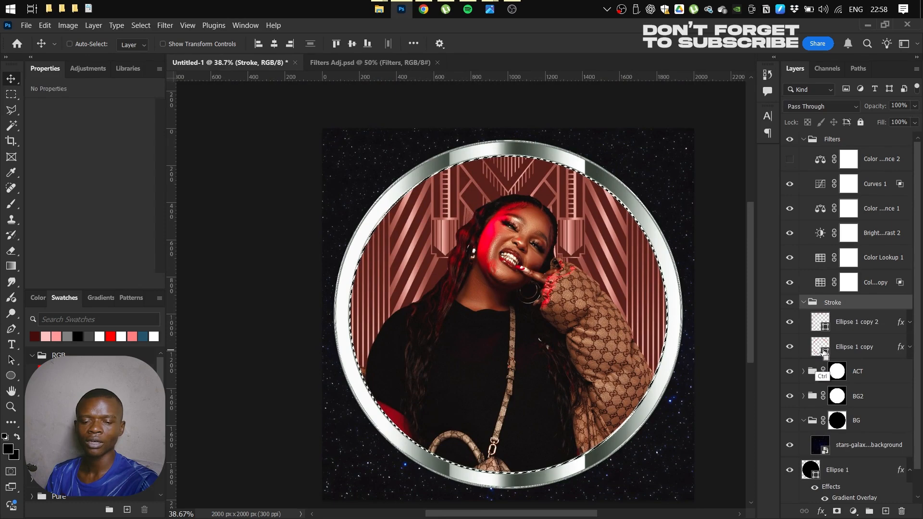
left_click(821, 326, "ctrl")
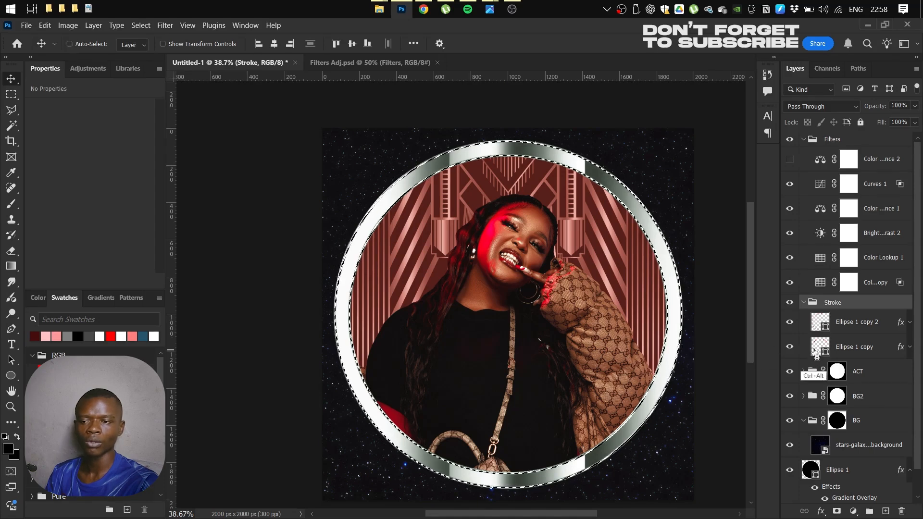
Group the Ellipse 1 layer under the name "circle texture" and place the group directly below the Stroke group
left_click(840, 473)
left_click(805, 303)
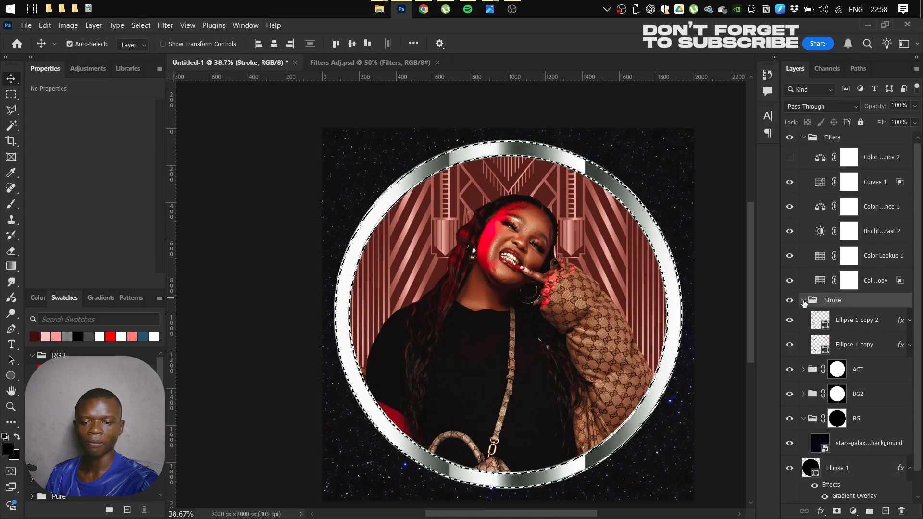
left_click(803, 301)
left_click(833, 421)
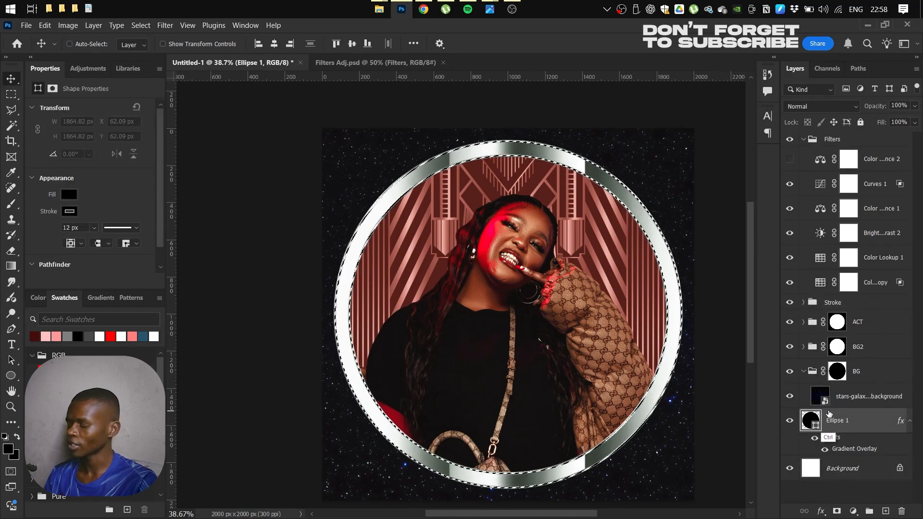
key("ctrl+g")
double_click(837, 415)
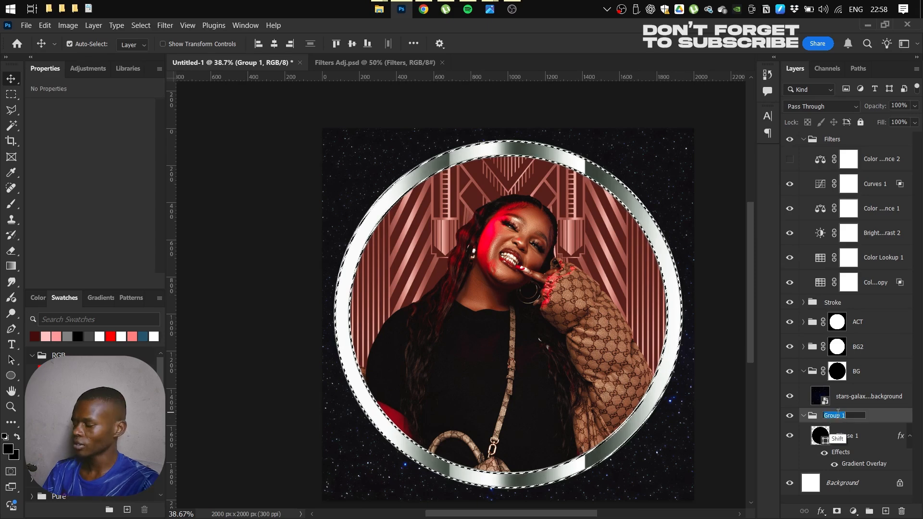
key("BackSpace")
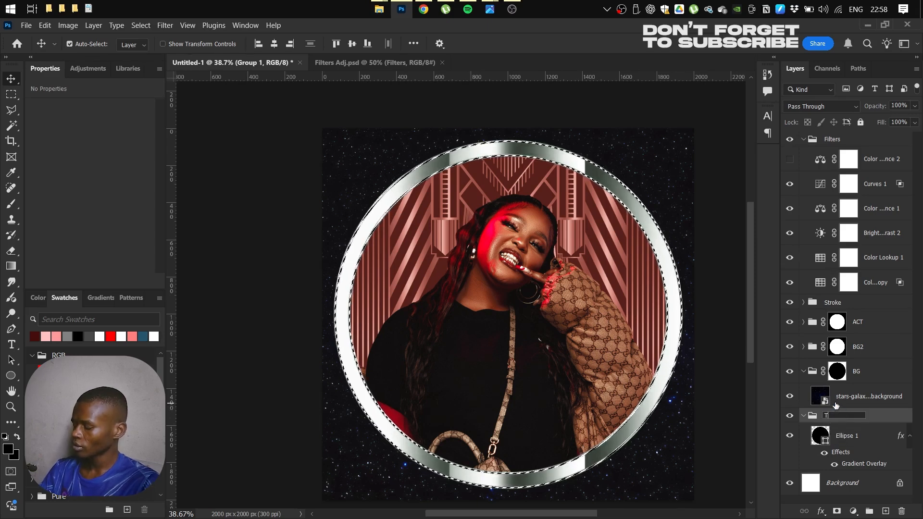
type("c")
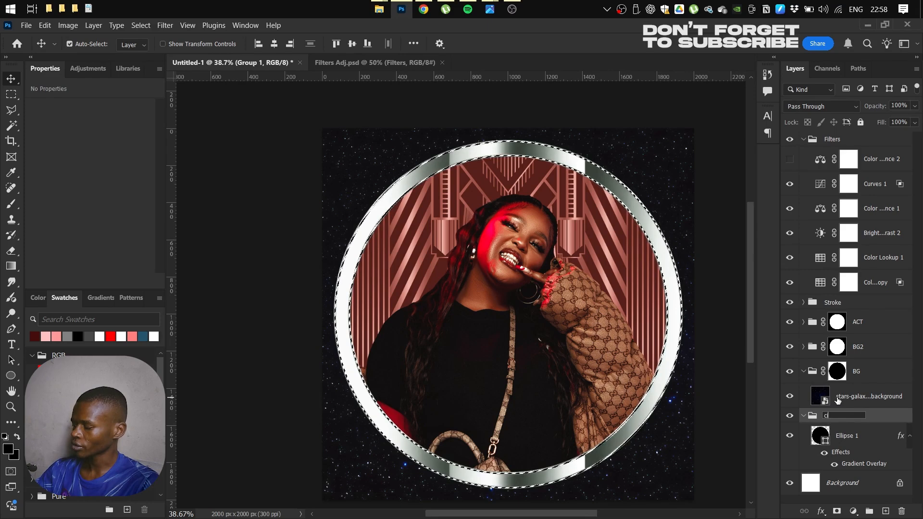
type("ircle")
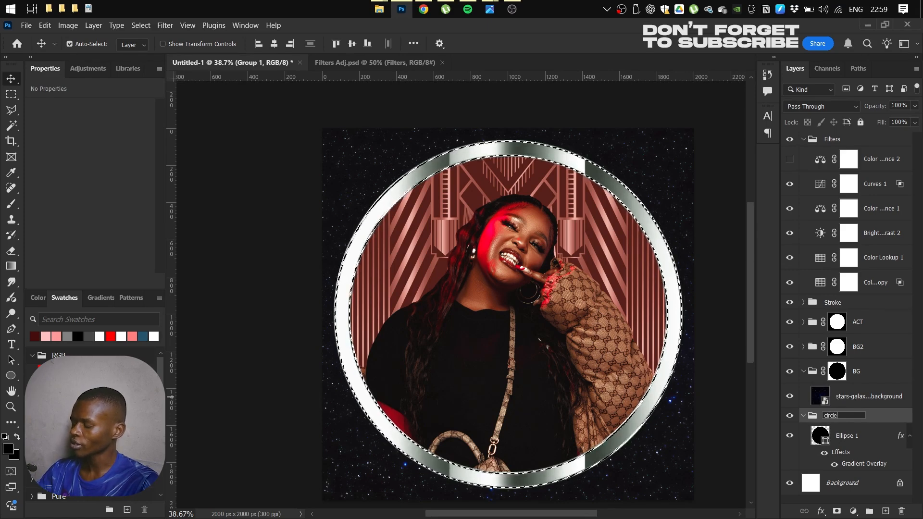
type(" texture")
key("Return")
left_click_drag(842, 415, 858, 313)
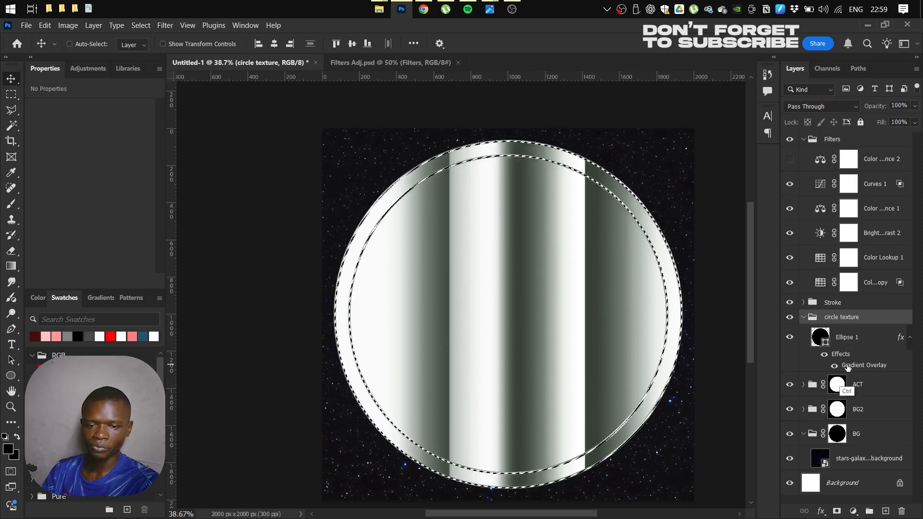
Mask the circle texture group with the ring selection and group it together with the Stroke group
left_click(837, 511)
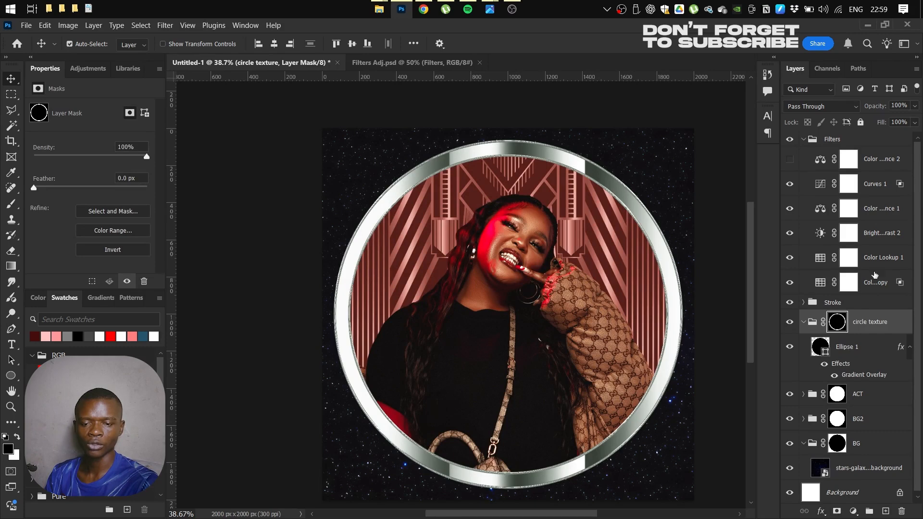
left_click(846, 303, "ctrl")
key("ctrl+g")
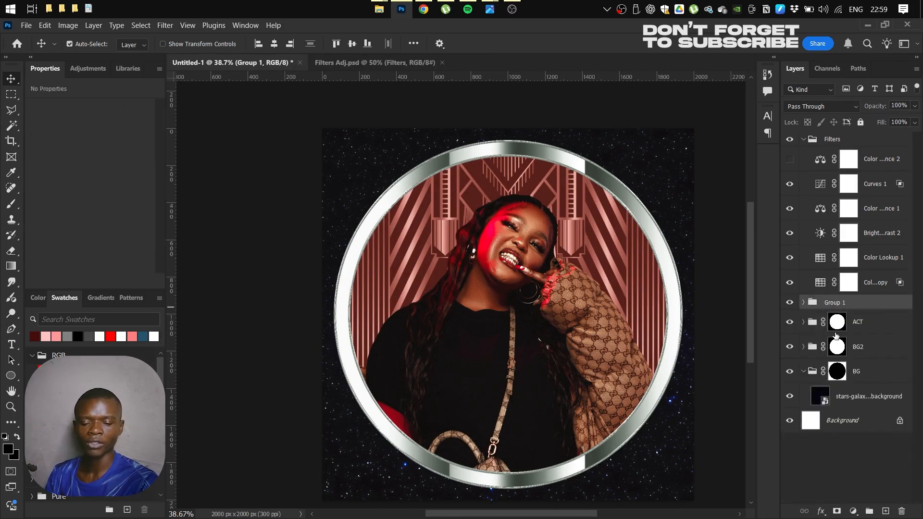
Add a Color Lookup adjustment clipped to the new ring group, using the Crisp_Winter.look 3DLUT file
left_click(853, 511)
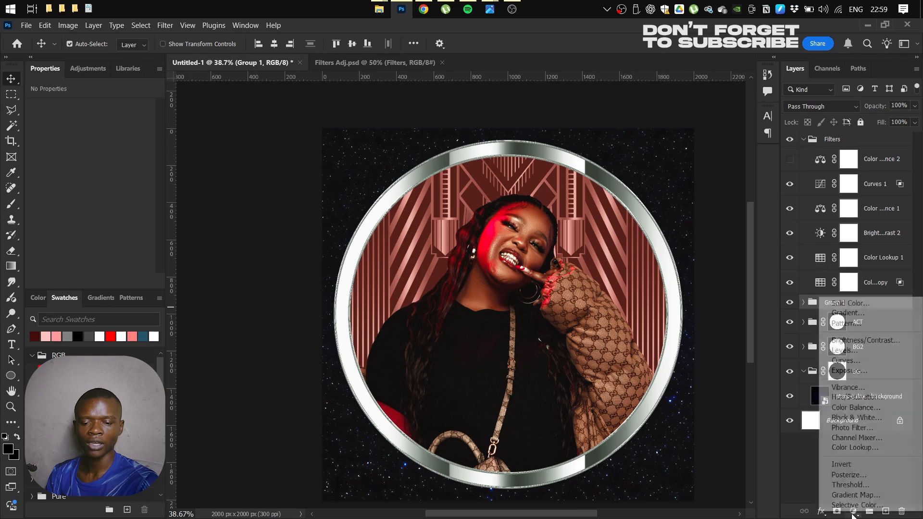
left_click(854, 447)
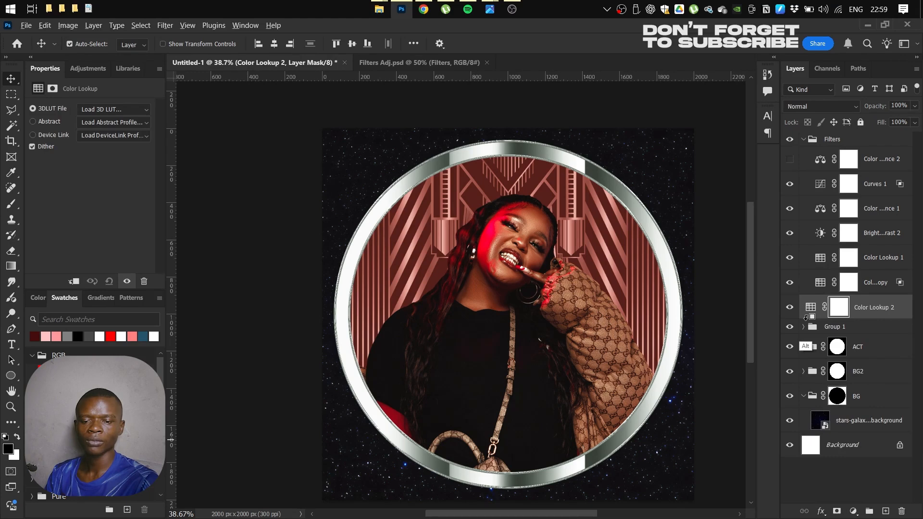
left_click(819, 320, "alt")
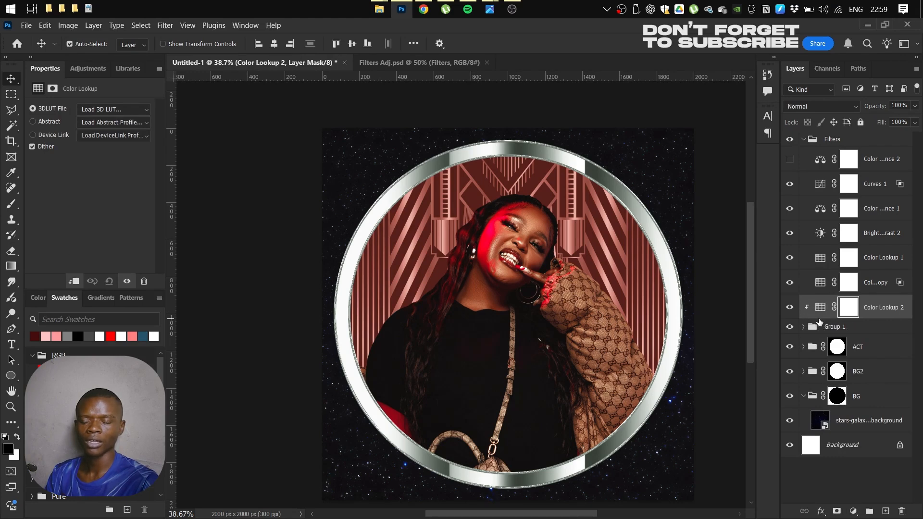
left_click(97, 110)
left_click(104, 210)
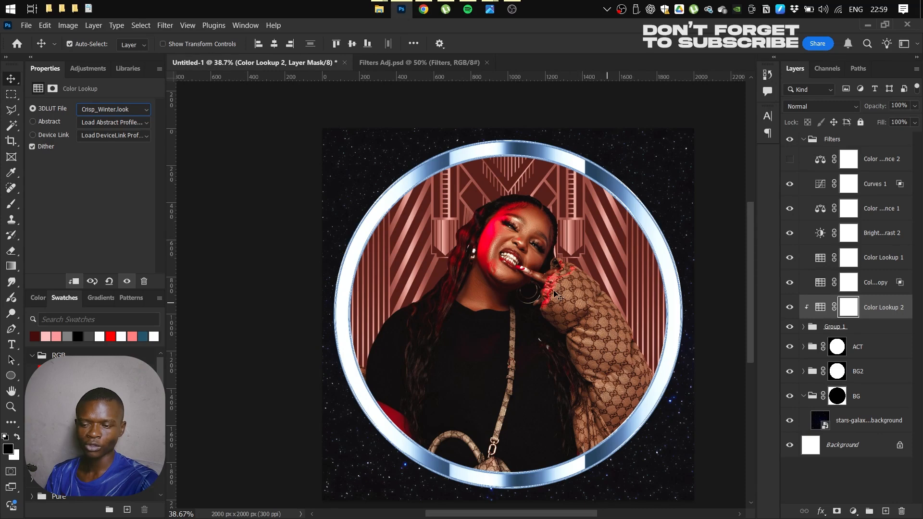
Duplicate the Crisp_Winter Color Lookup adjustment into the BG2 group to cool the art-deco background
left_click_drag(599, 233, 573, 252)
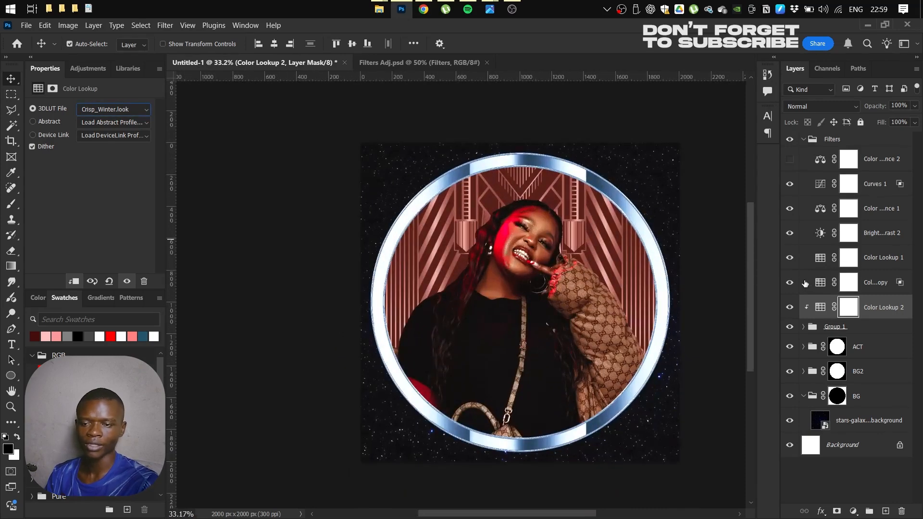
left_click_drag(820, 308, 820, 369)
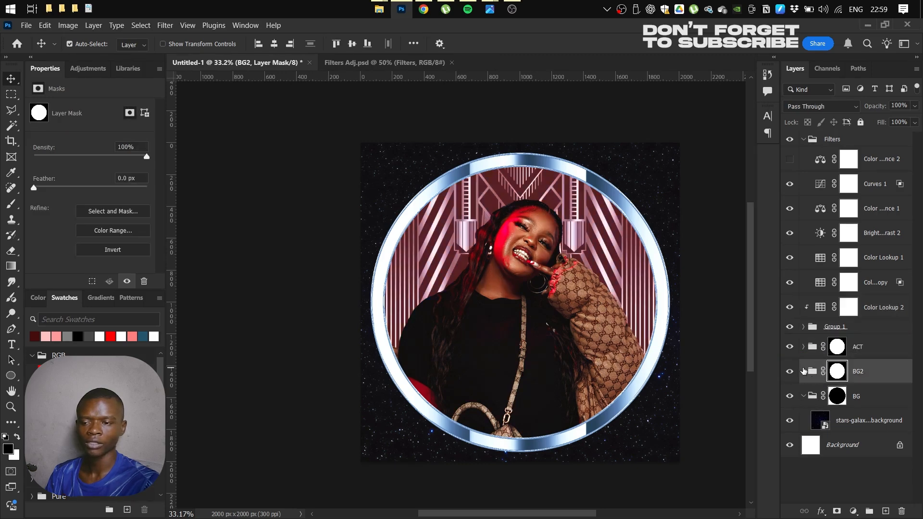
mouse_move(532, 270)
left_mouse_down()
mouse_move(443, 274)
mouse_move(519, 265)
left_mouse_up()
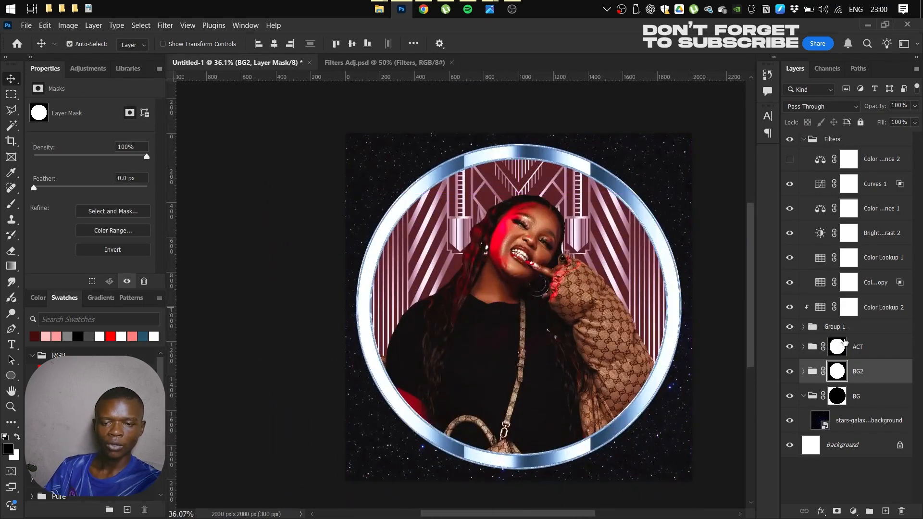
Show Color Balance 2 in the Filters group and shift its midtones to -31 on Cyan/Red and toward blue
left_click(827, 259)
left_click(820, 260)
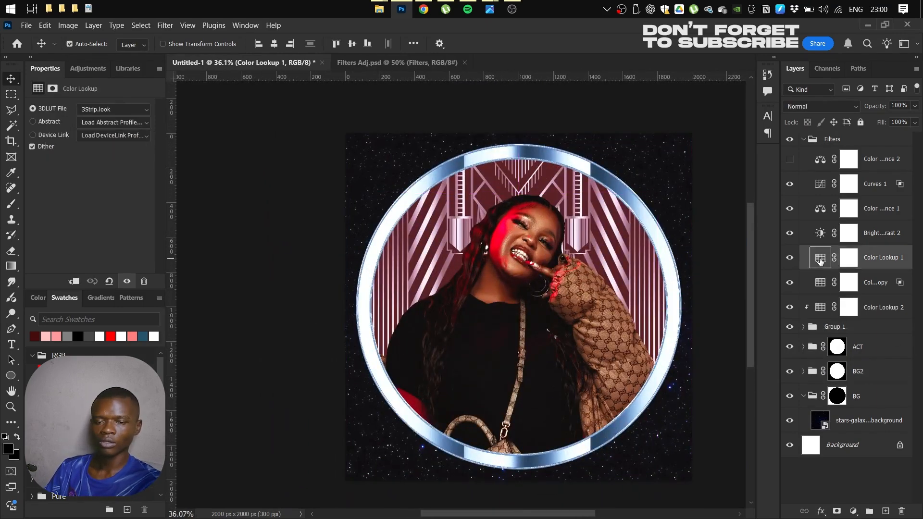
left_click(820, 279)
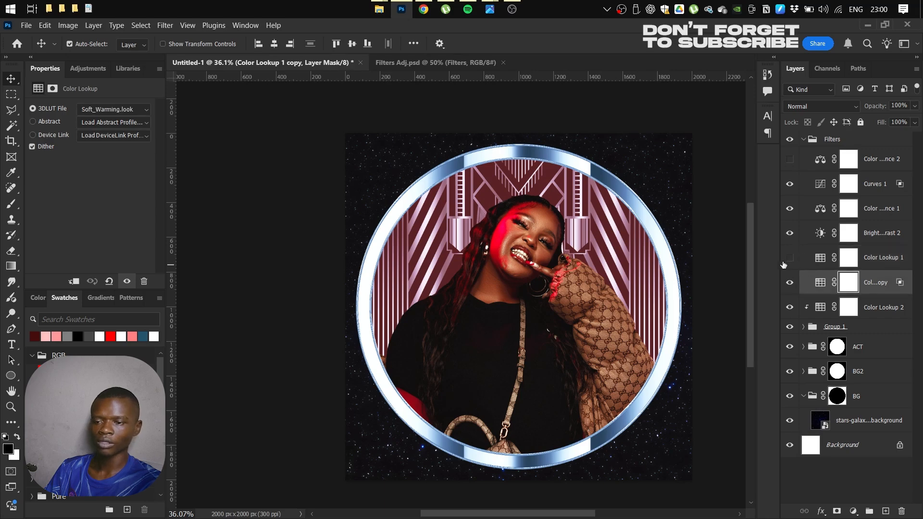
left_click(822, 265)
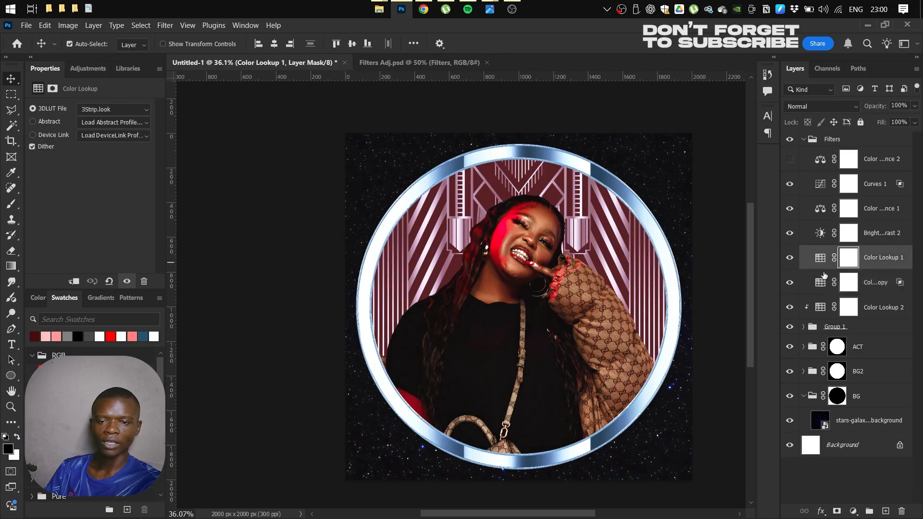
left_click(820, 162)
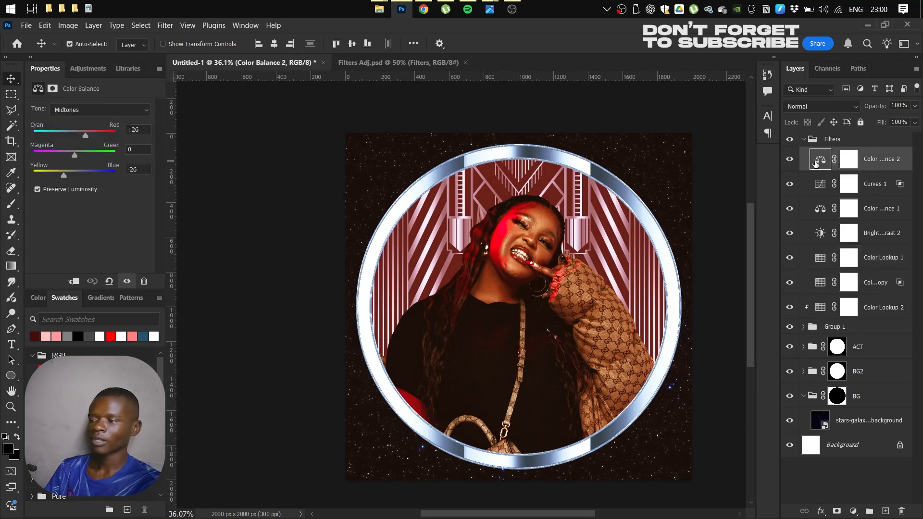
left_click_drag(86, 135, 62, 134)
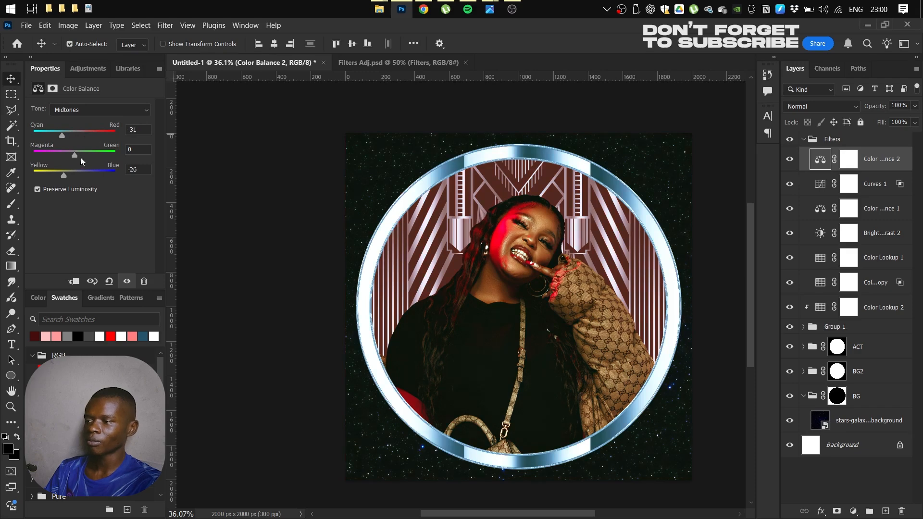
left_click(79, 171)
Open pro filter v3.psd and bring its circle layer into the ACT group, directly above the portrait layer
left_click(559, 256)
mouse_move(388, 10)
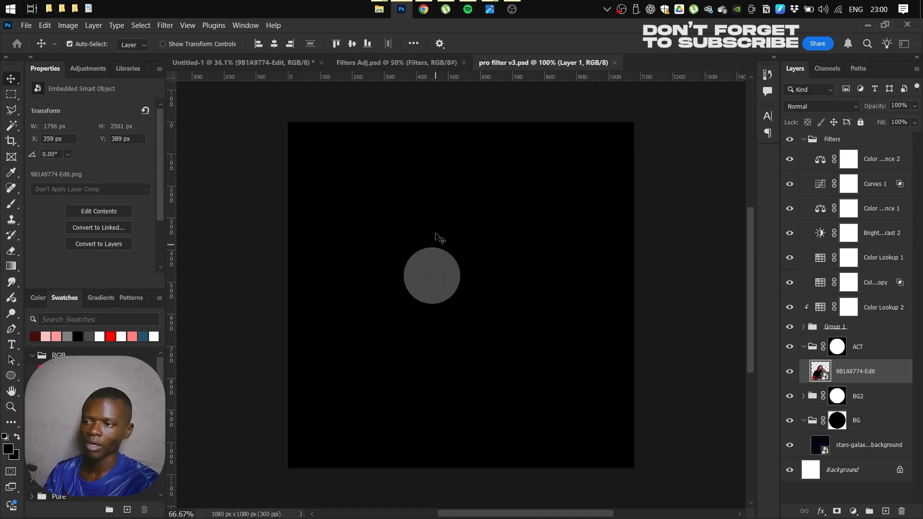
left_click_drag(439, 237, 551, 183)
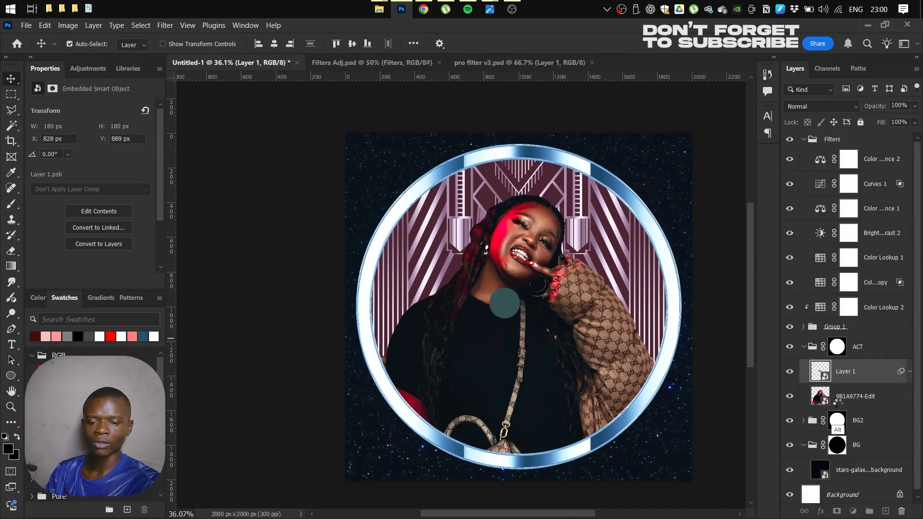
Copy the circle layer's smart filters onto the 9B1A9774-Edit portrait layer and hide the circle layer
left_click(797, 382, "alt")
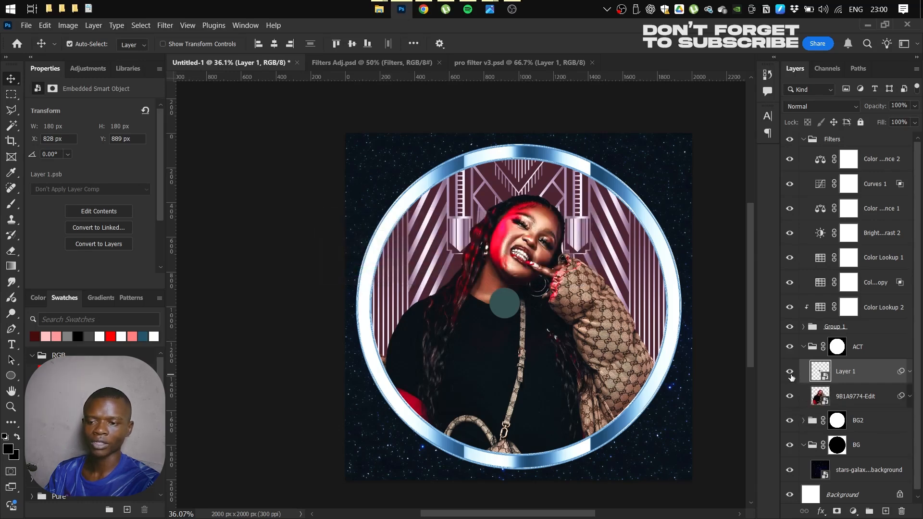
left_click(788, 372)
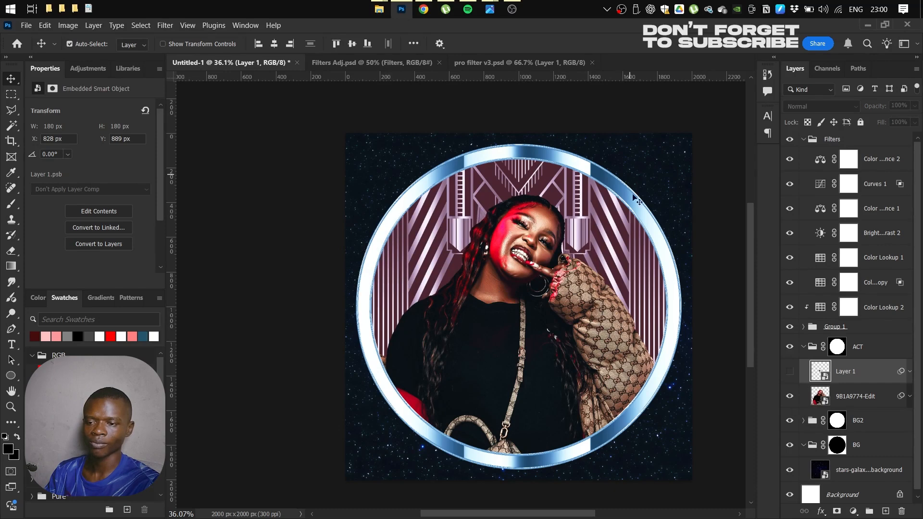
Add a Color Lookup adjustment with the EdgyAmber.3DL LUT, clipped to Group 1, to turn the ring gold
mouse_move(577, 285)
left_mouse_down()
mouse_move(540, 284)
mouse_move(504, 302)
mouse_move(579, 285)
left_mouse_up()
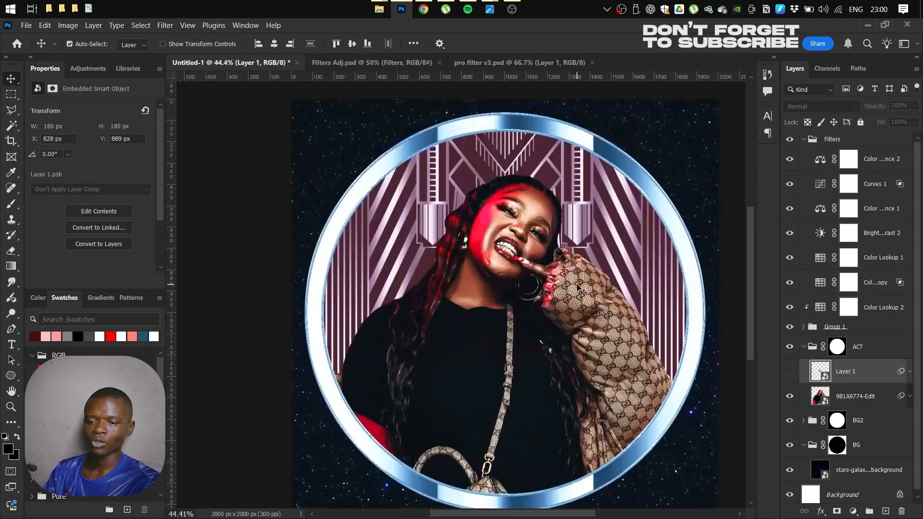
left_click(820, 161)
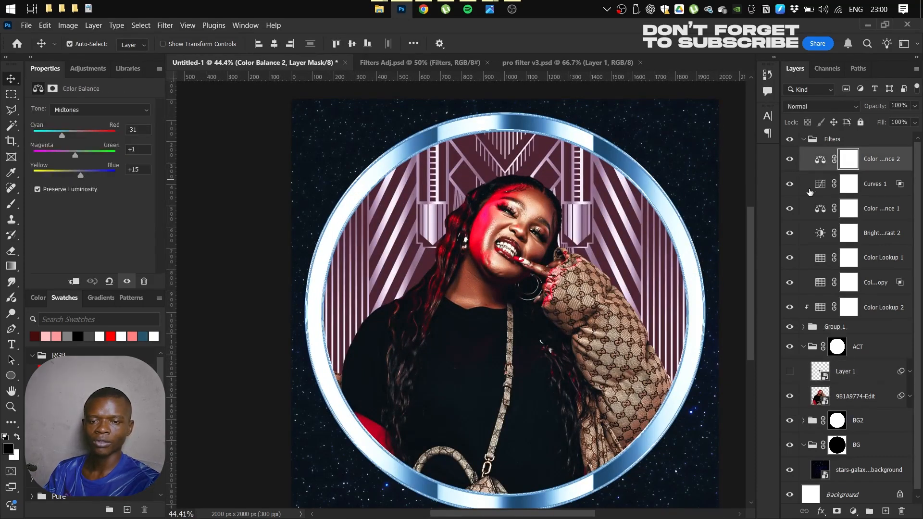
left_click(820, 184)
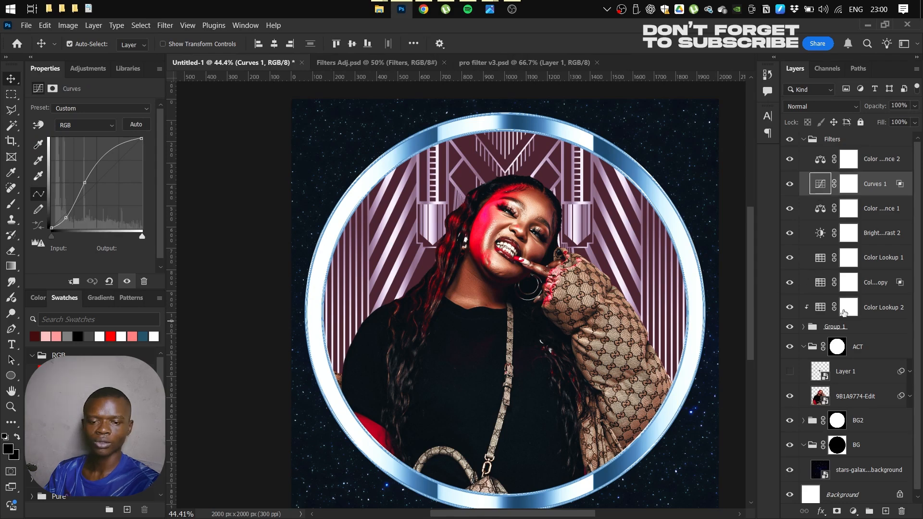
left_click(802, 327)
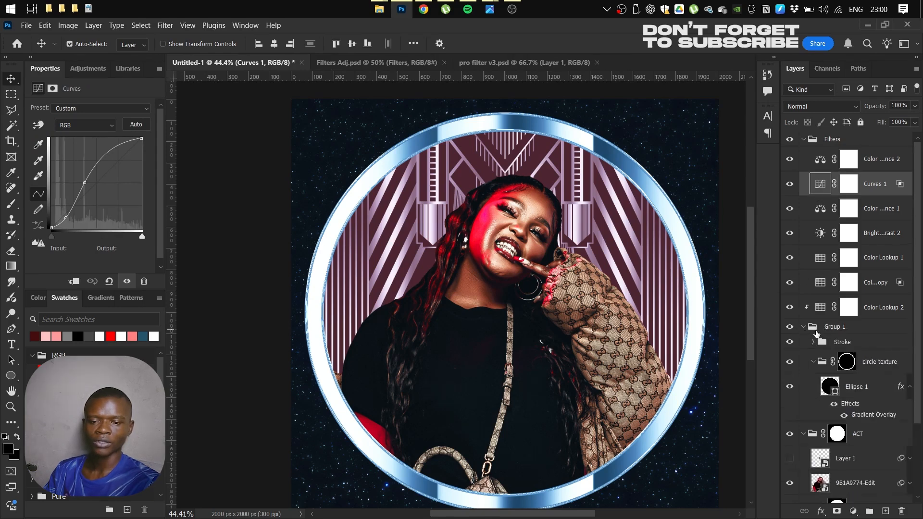
left_click(815, 331)
left_click(803, 327)
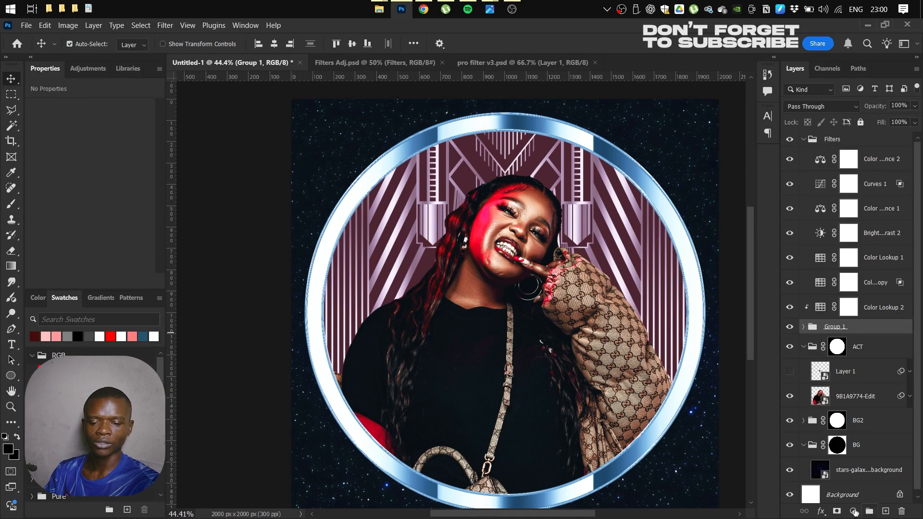
left_click(854, 511)
left_click(848, 449)
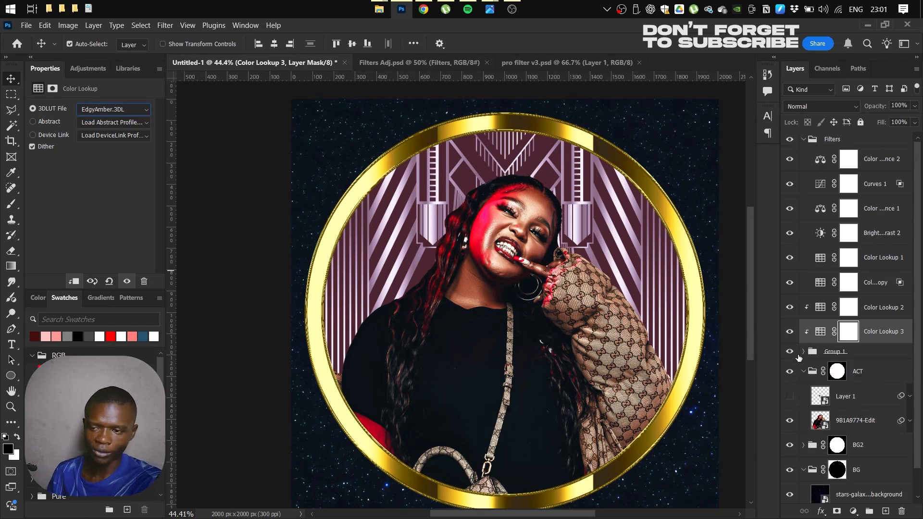
Duplicate the EdgyAmber Color Lookup adjustment into the BG2 group to warm the art-deco background
left_click_drag(823, 339, 823, 438)
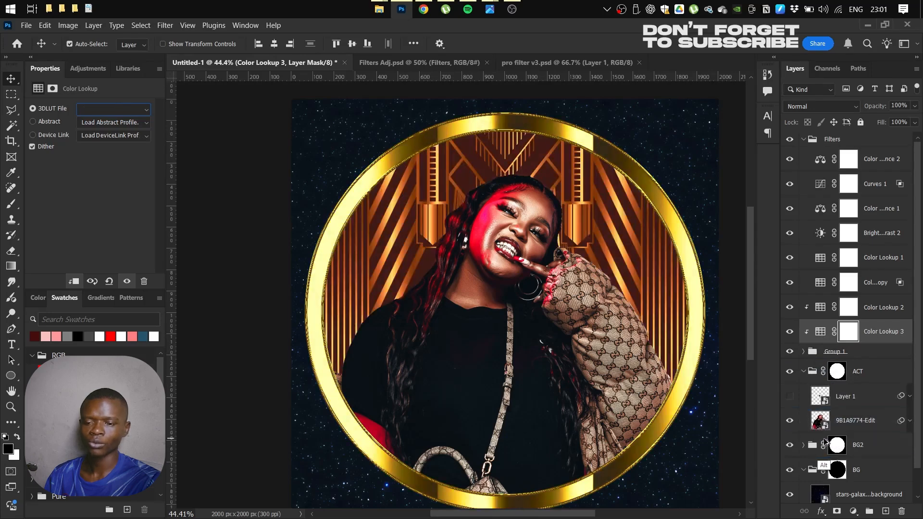
left_click(817, 439)
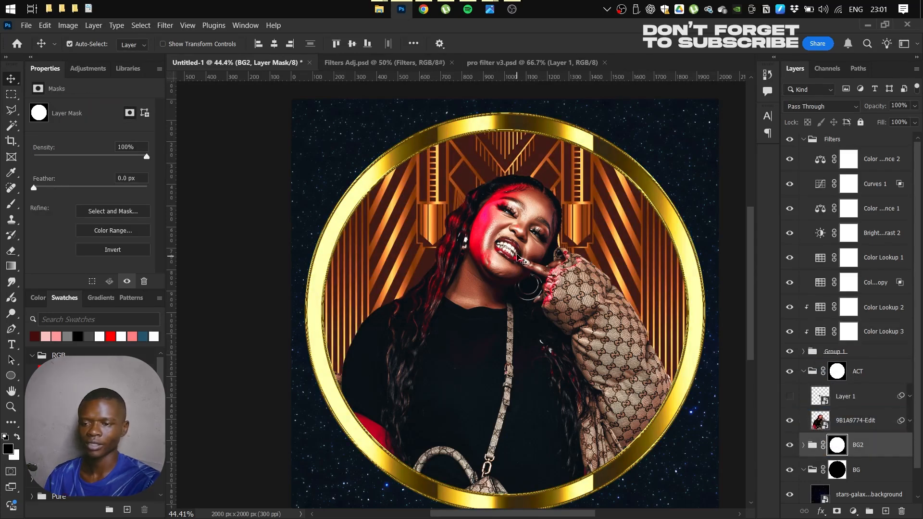
scroll(521, 258, "down", 2)
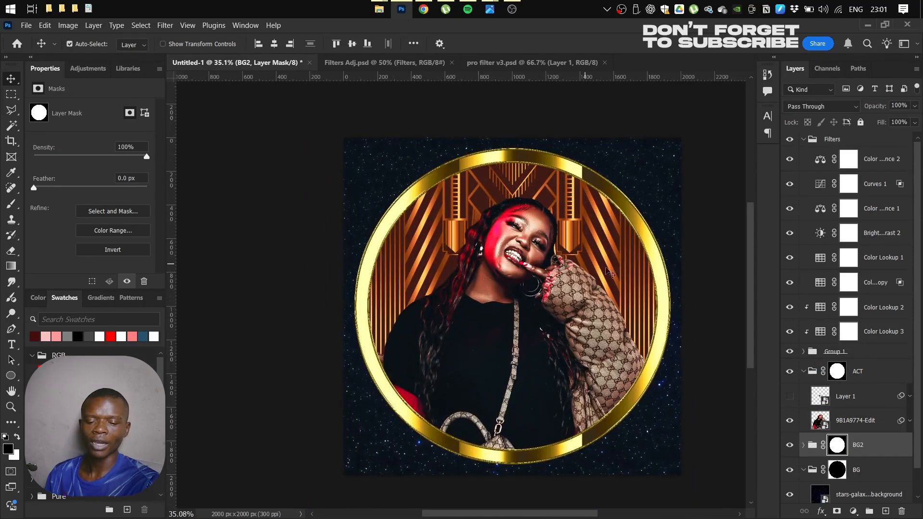
Add a reversed radial black-to-transparent Gradient Fill at 51% scale at the top of the BG2 group
left_click(806, 448)
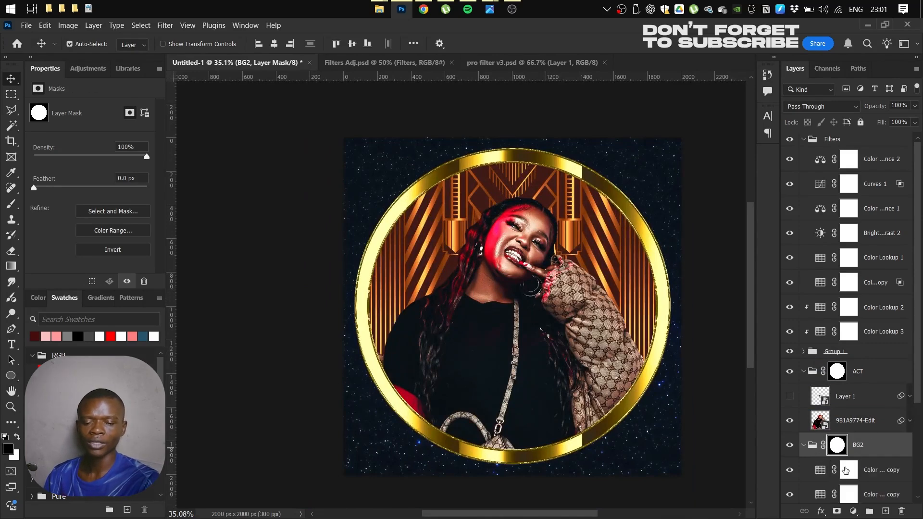
left_click(856, 470)
left_click(854, 511)
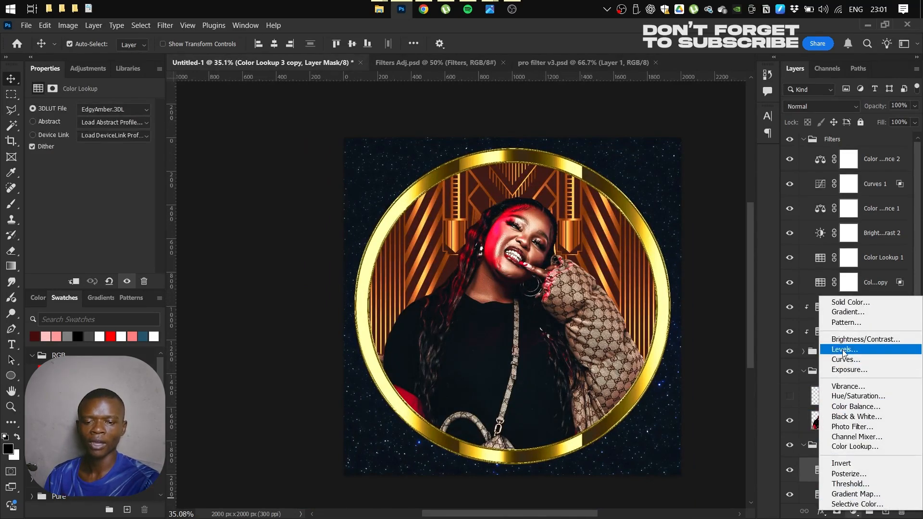
left_click(848, 312)
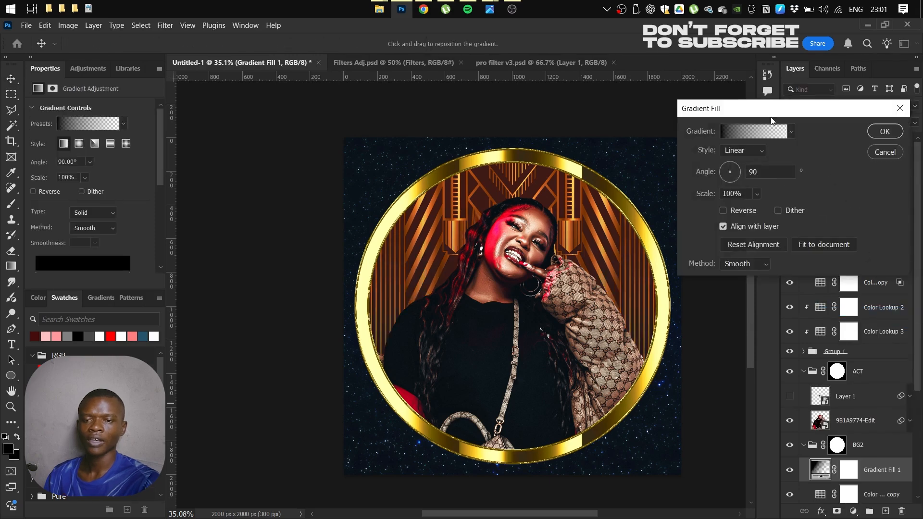
left_click(743, 151)
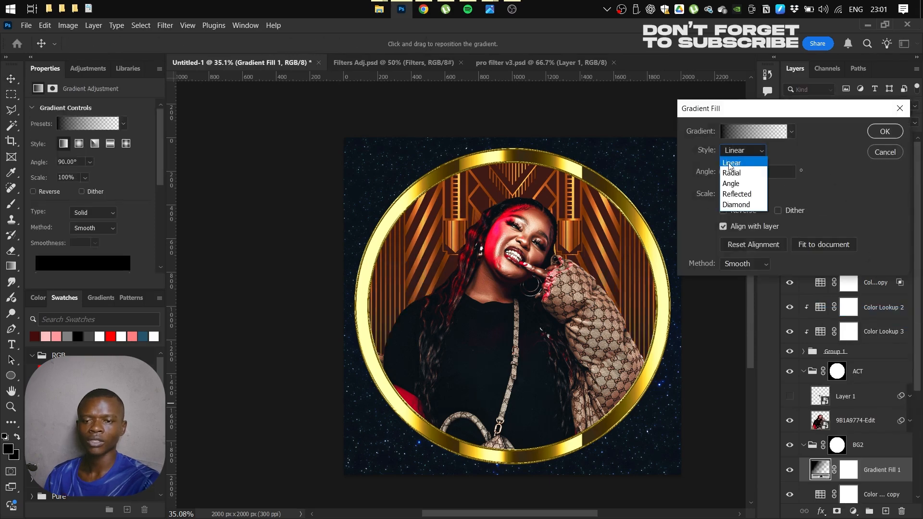
left_click(738, 161)
left_click(737, 212)
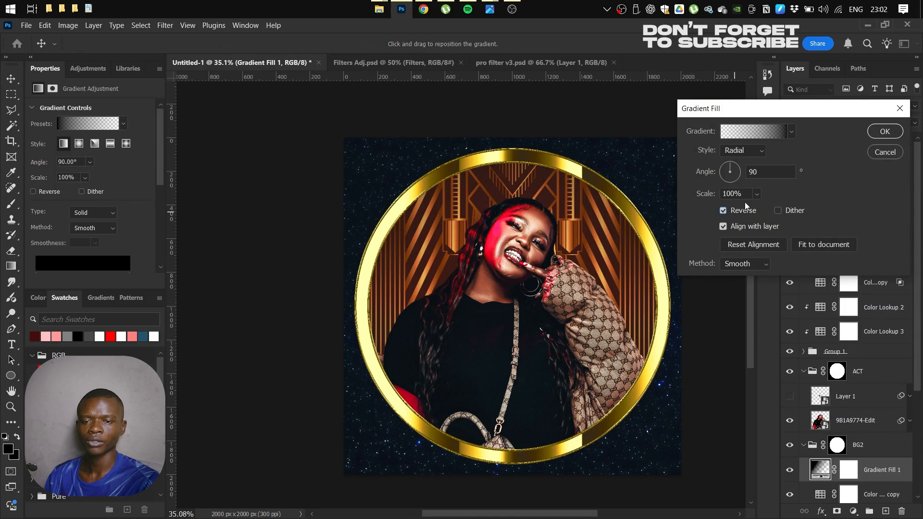
left_click(756, 195)
left_click_drag(754, 208, 746, 209)
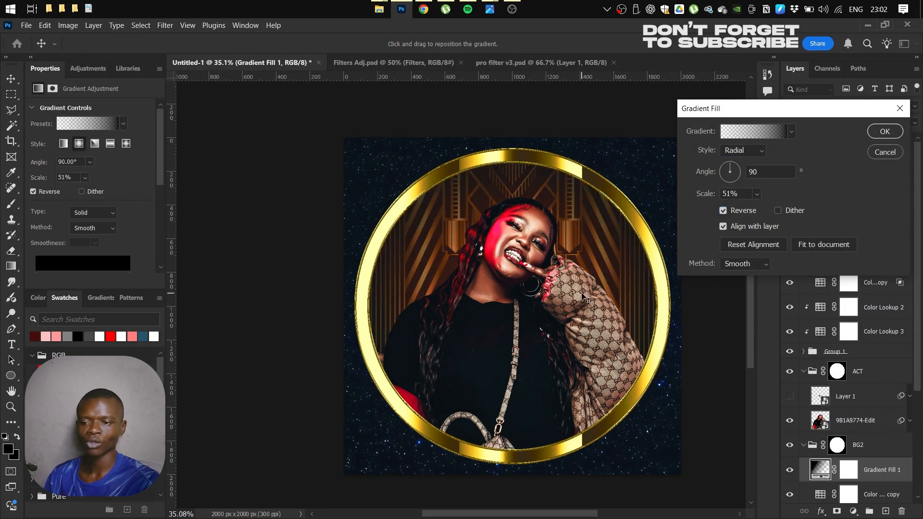
left_click(884, 133)
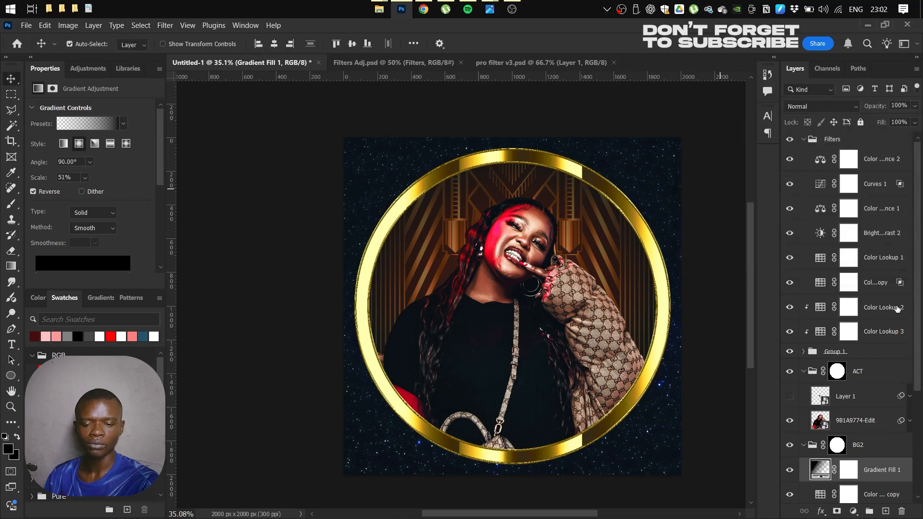
Move the gradient fill layer directly above Gradient Map 1 and shift its gradient center slightly upward behind the portrait
scroll(899, 408, "down", 4)
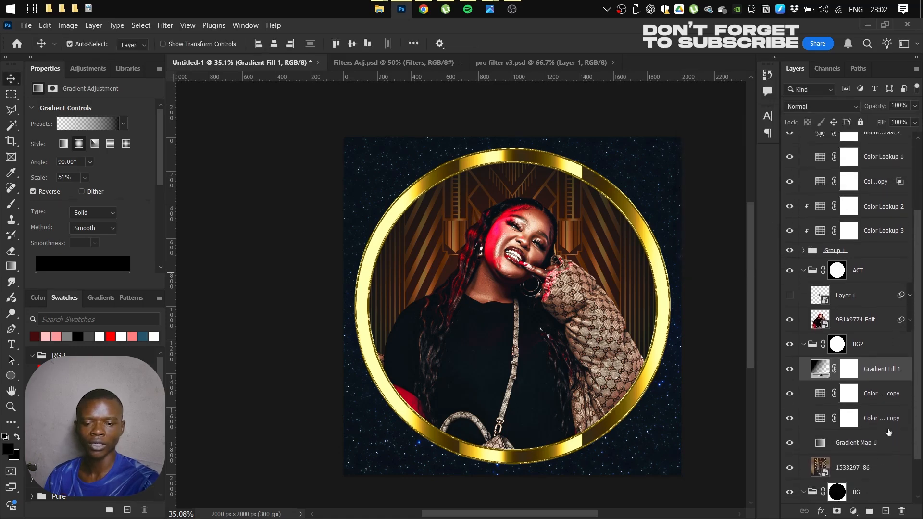
left_click_drag(871, 371, 856, 434)
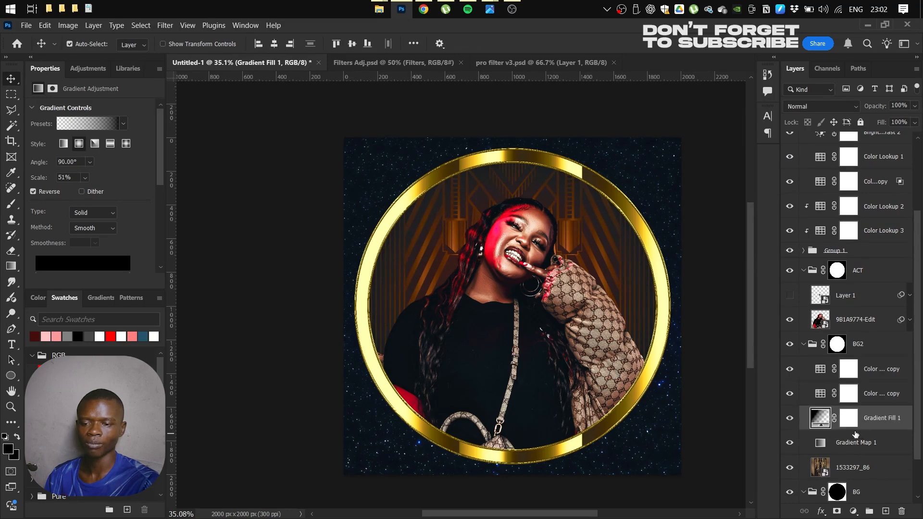
double_click(820, 420)
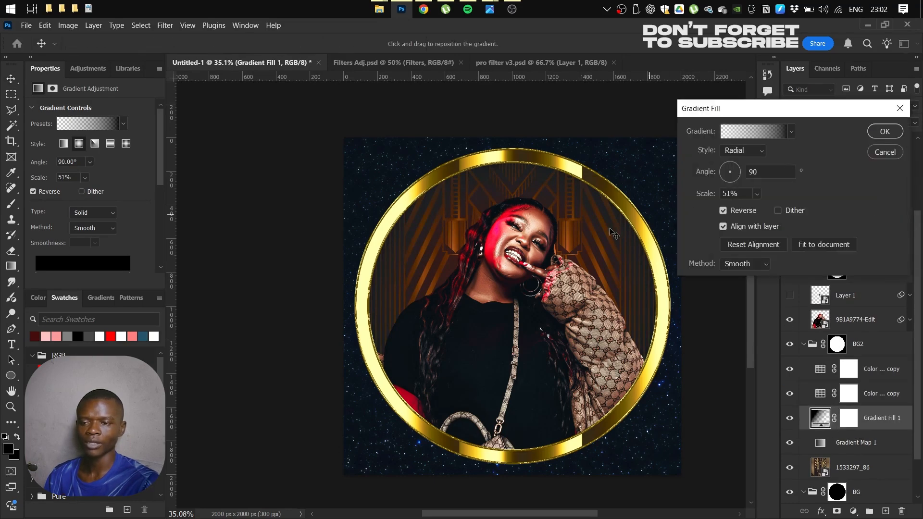
left_click_drag(544, 290, 541, 266)
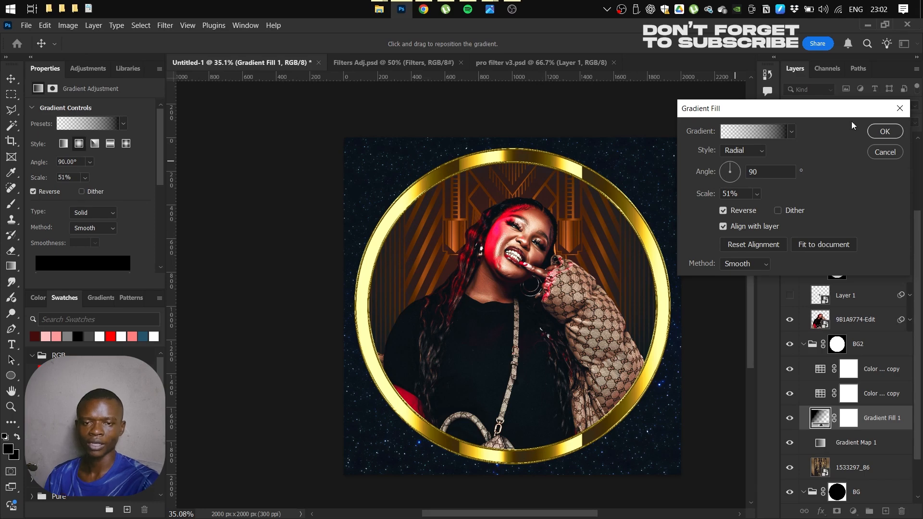
left_click(882, 131)
Add a Color Lookup adjustment with the DropBlues.3DL LUT above the stars background layer in the BG group
left_click(643, 182)
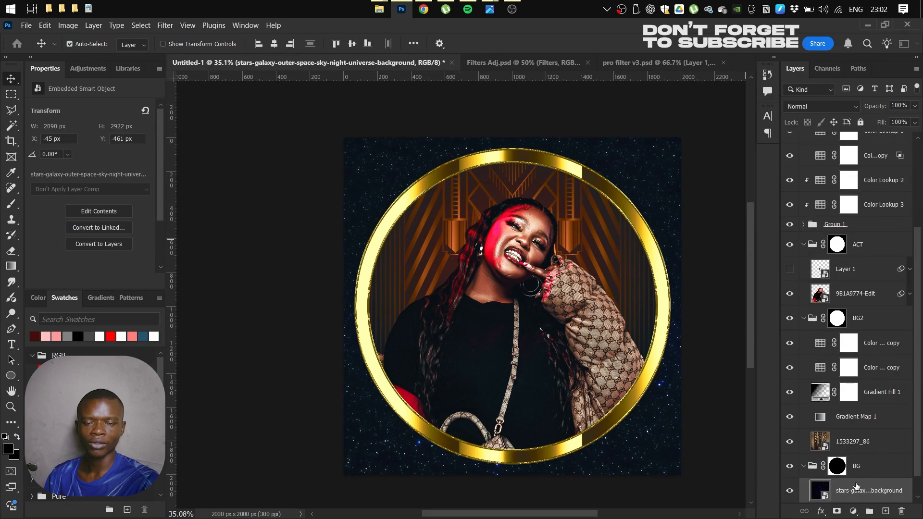
left_click(853, 511)
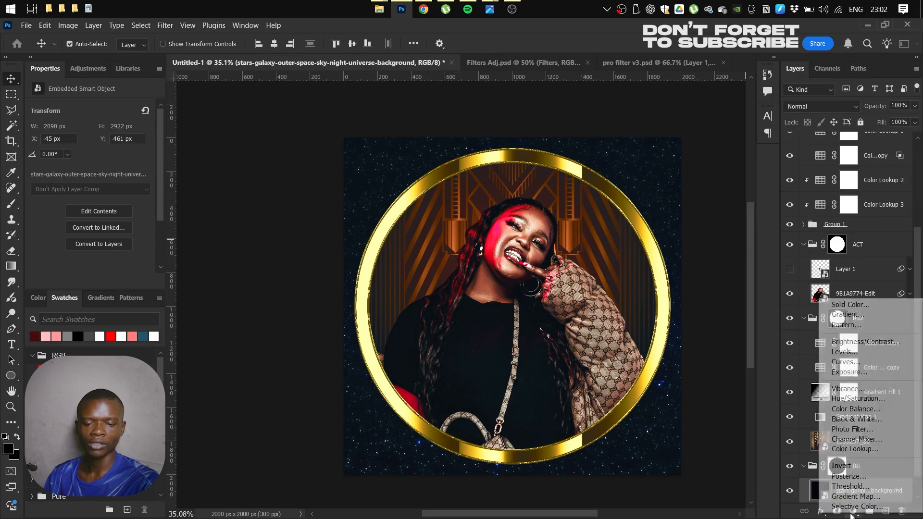
left_click(848, 446)
left_click(146, 109)
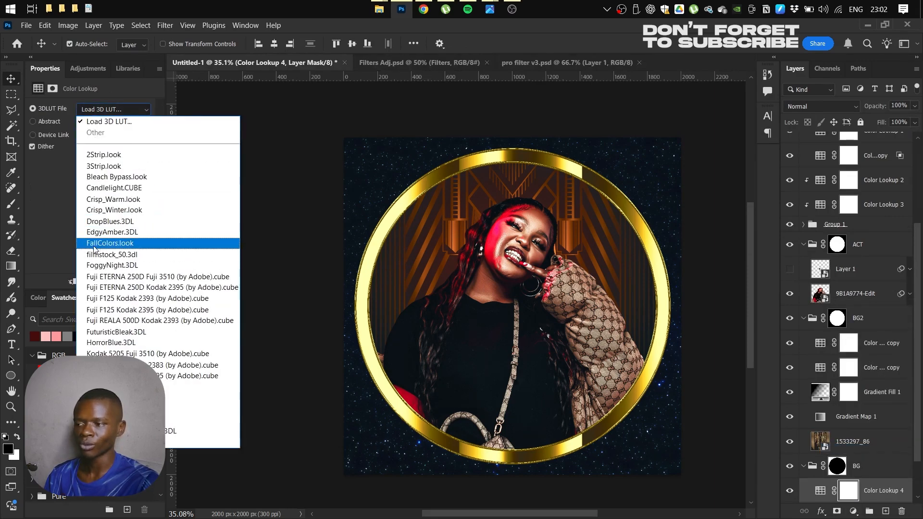
left_click(102, 221)
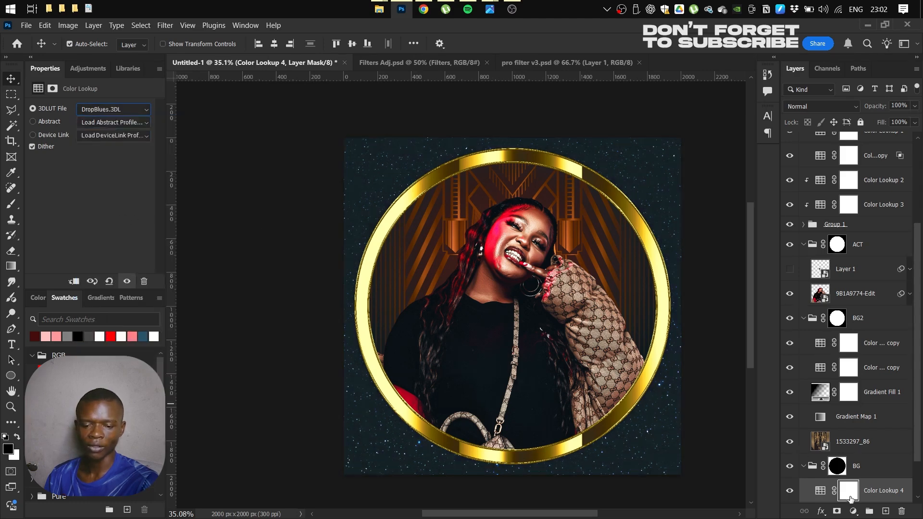
Add a Brightness/Contrast adjustment above the DropBlues Color Lookup in the BG group, with contrast set to 100
left_click(854, 511)
left_click(854, 342)
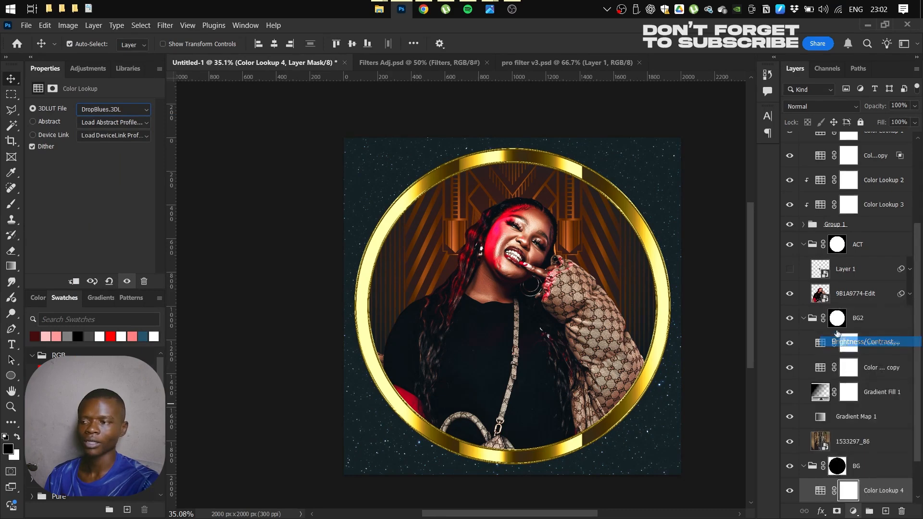
left_click_drag(91, 167, 171, 163)
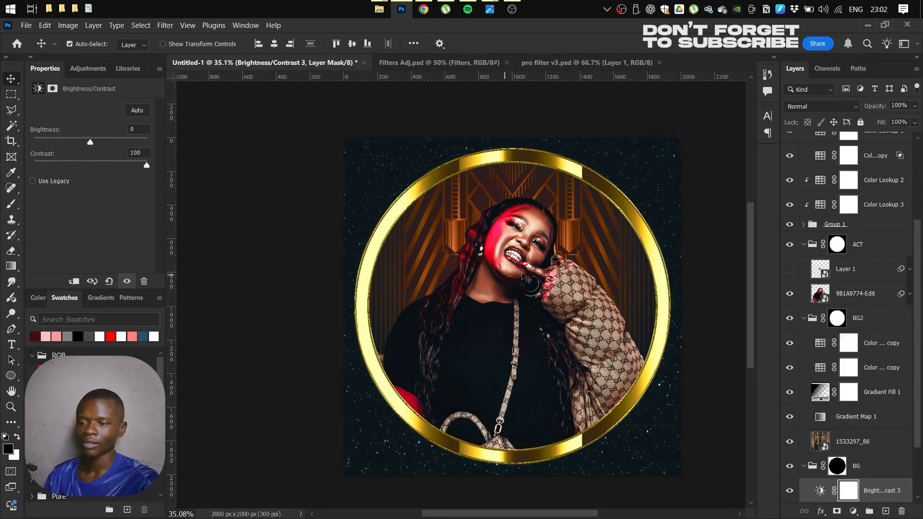
left_click_drag(537, 293, 560, 294)
Collapse the Filters group and add an empty layer directly above the 9B1A9774-Edit portrait layer in the ACT group
scroll(919, 217, "up", 5)
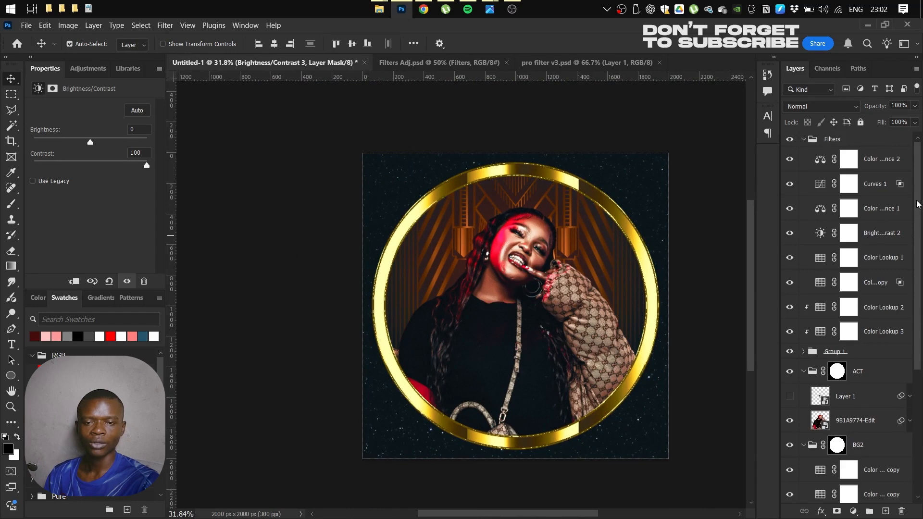
left_click(802, 140)
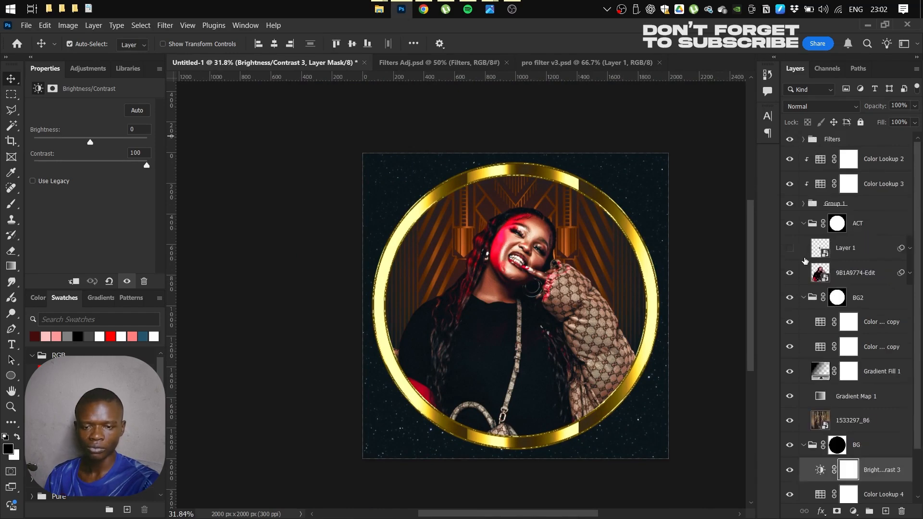
left_click(846, 248)
left_click(846, 273)
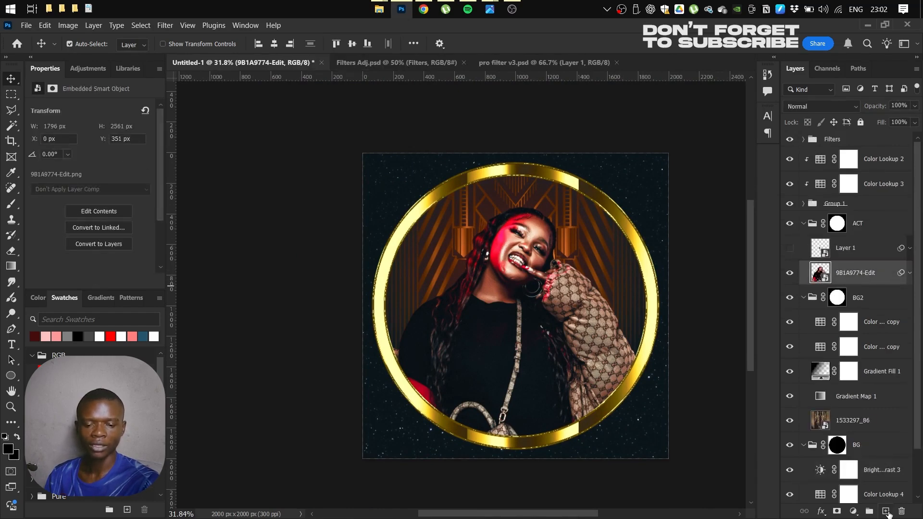
left_click(886, 511)
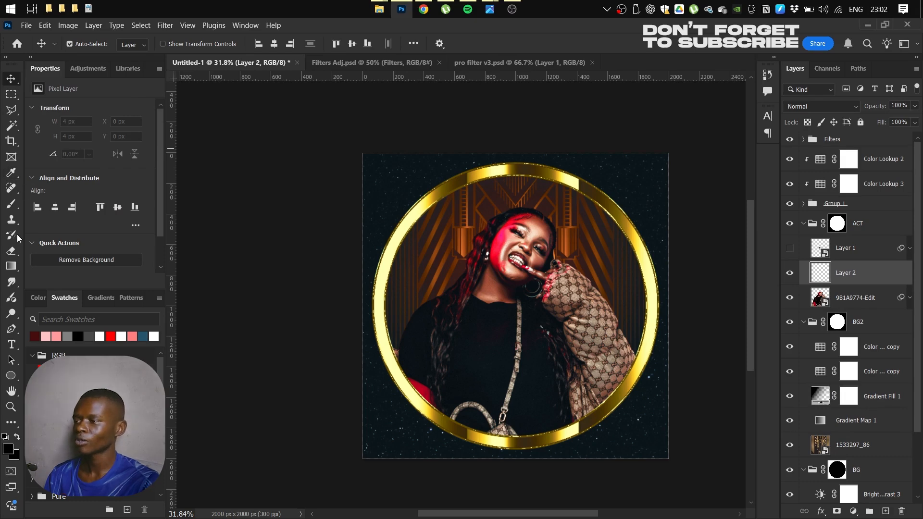
Paint a soft black shade across the lower part of the portrait with a 1162 px brush and set the layer's opacity to 41%
key("b")
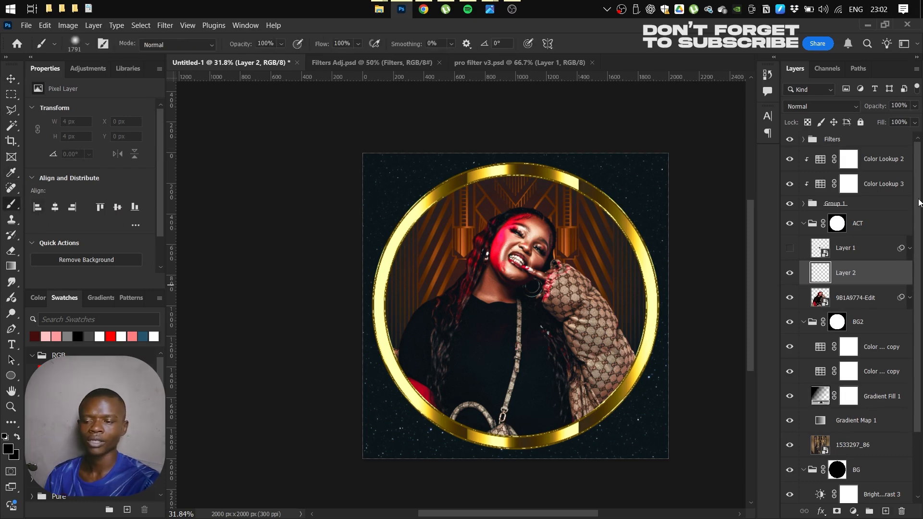
left_click_drag(624, 355, 587, 369)
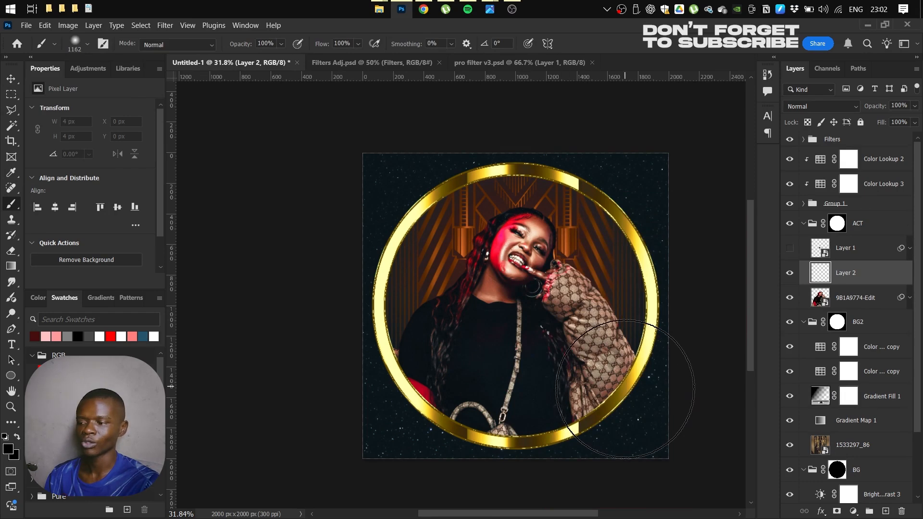
key("d")
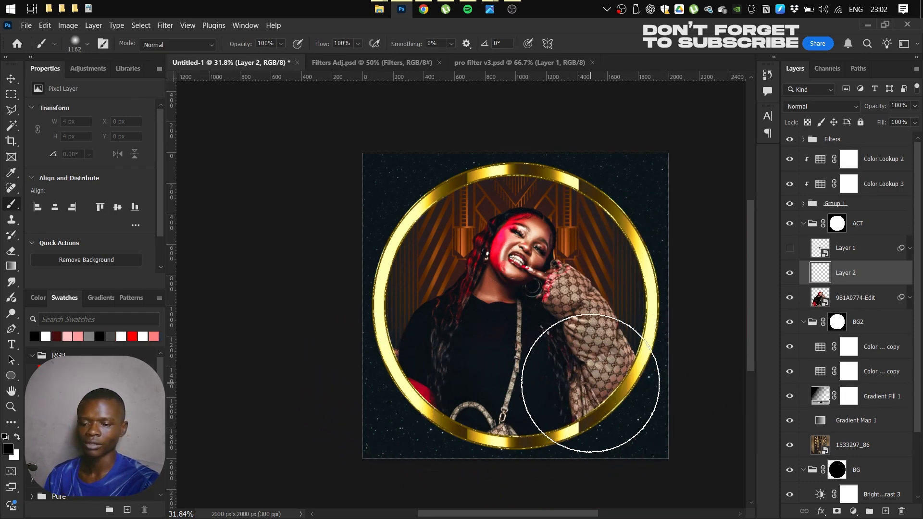
left_click(591, 383)
key("ctrl+z")
mouse_move(647, 400)
left_mouse_down()
mouse_move(550, 428)
mouse_move(312, 410)
mouse_move(593, 422)
mouse_move(317, 393)
mouse_move(679, 419)
left_mouse_up()
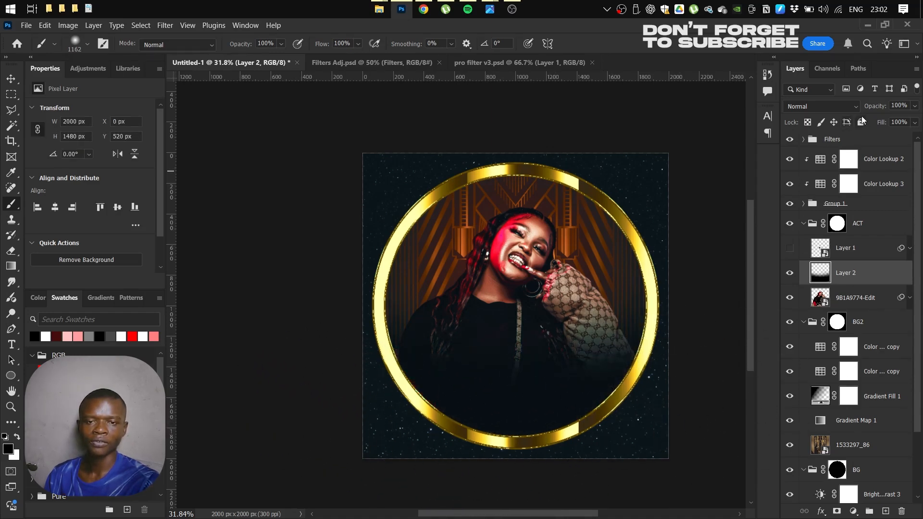
left_click_drag(871, 107, 836, 116)
key("v")
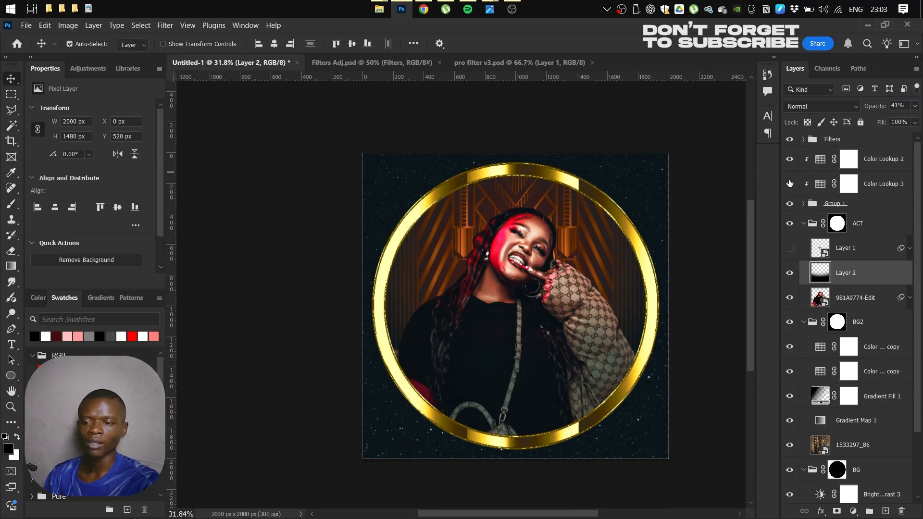
Add a text layer reading "DBN GOGO" over the lower part of the portrait, directly above the Color Lookup 2 adjustment
scroll(610, 243, "down", 5)
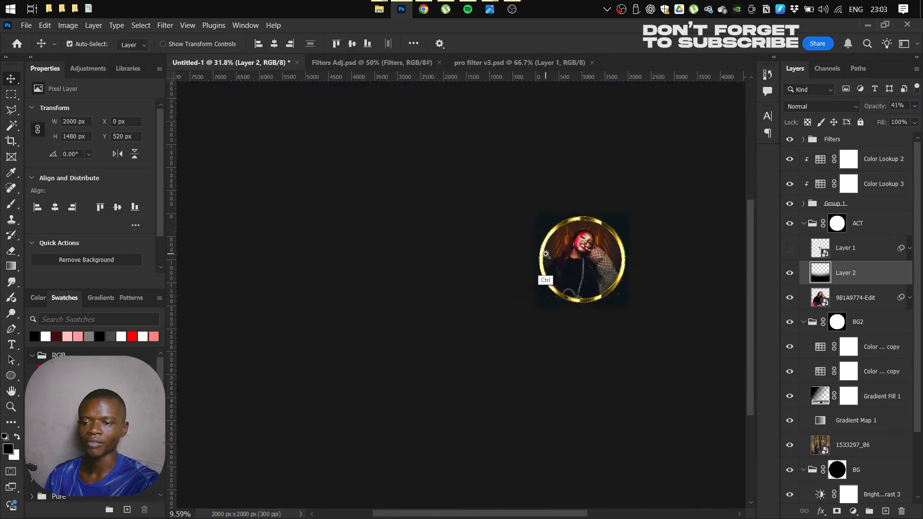
scroll(609, 243, "up", 6)
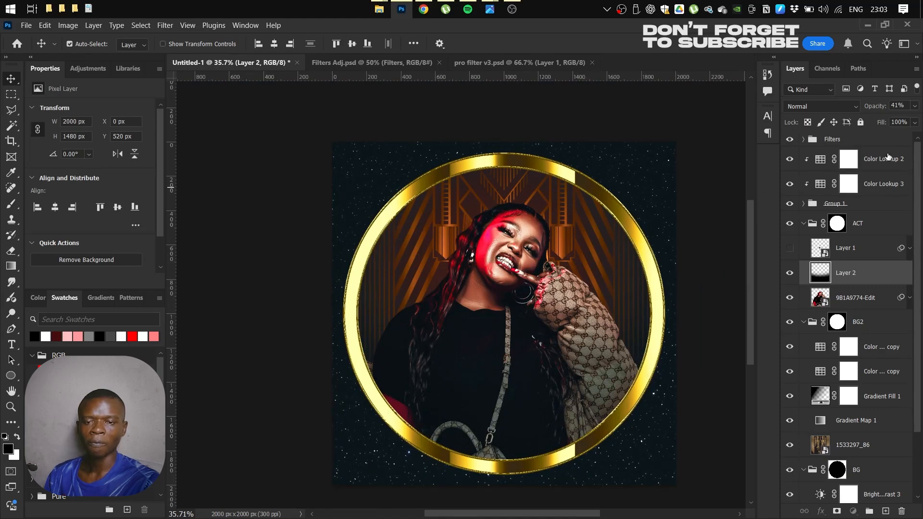
left_click(851, 153)
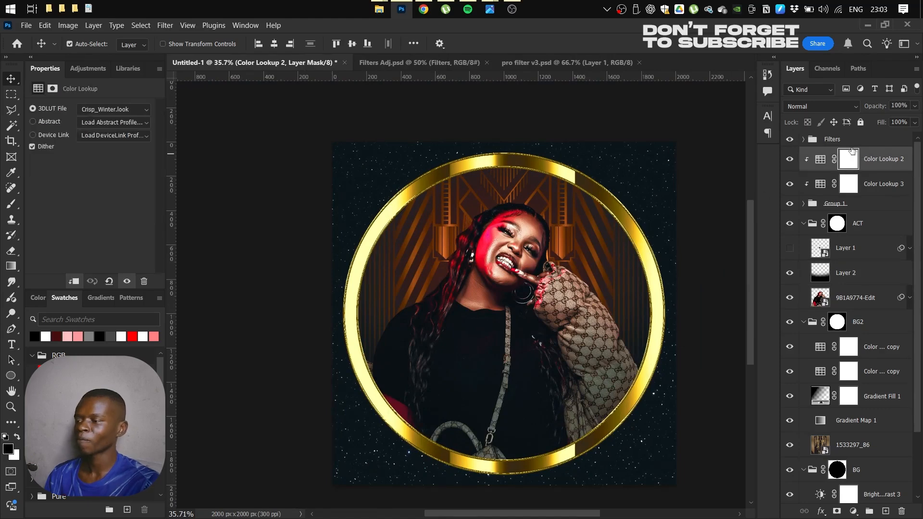
left_click(12, 345)
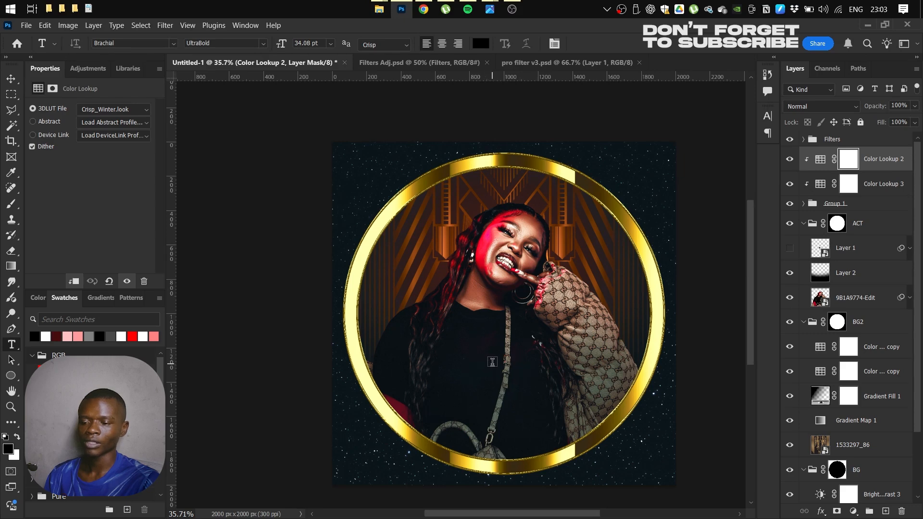
left_click(490, 361)
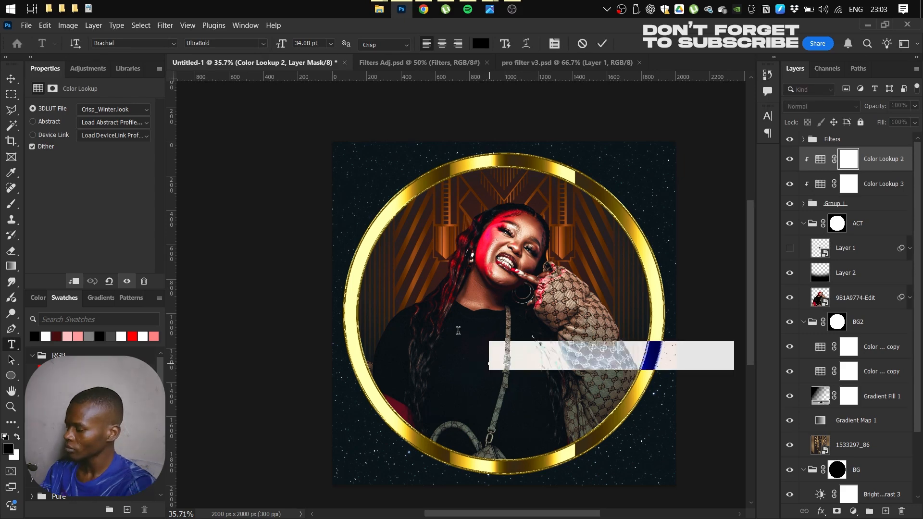
key("BackSpace")
type("D")
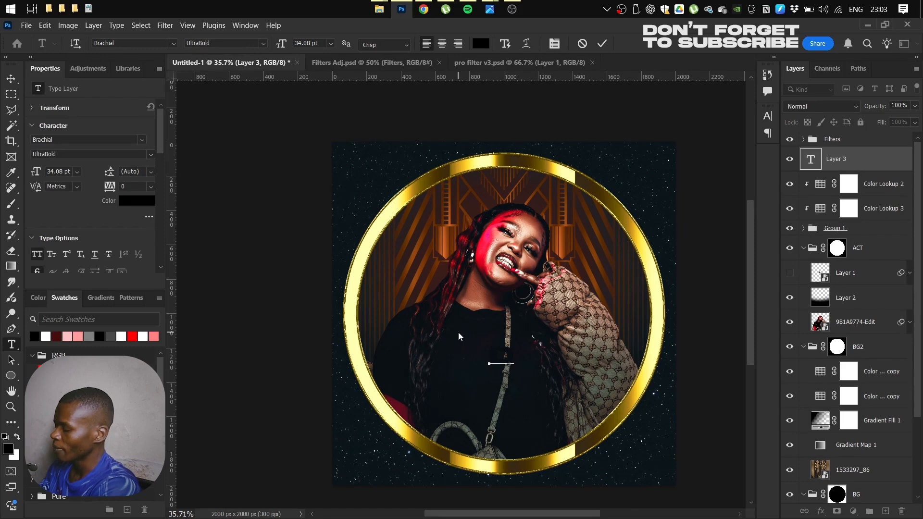
type("ON GOD")
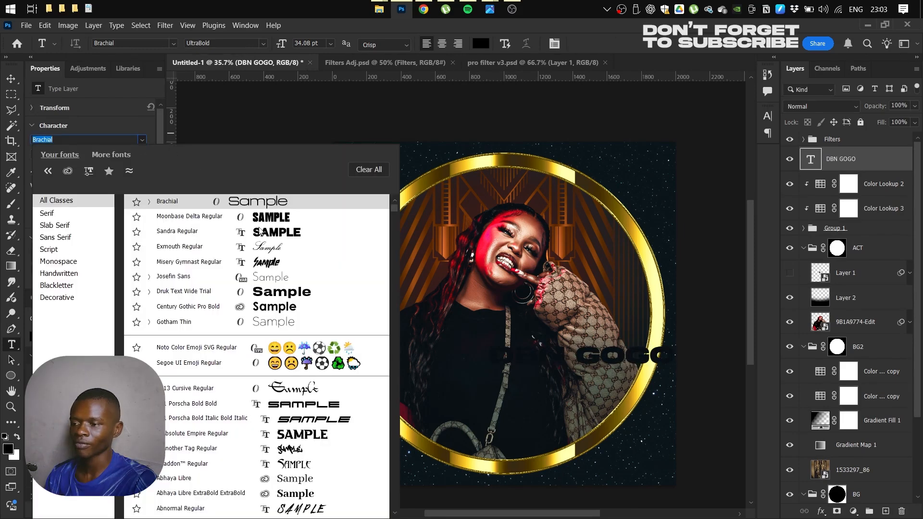
Set the DBN GOGO text in Exmouth Regular and colour it white (ffffff)
left_click(339, 244)
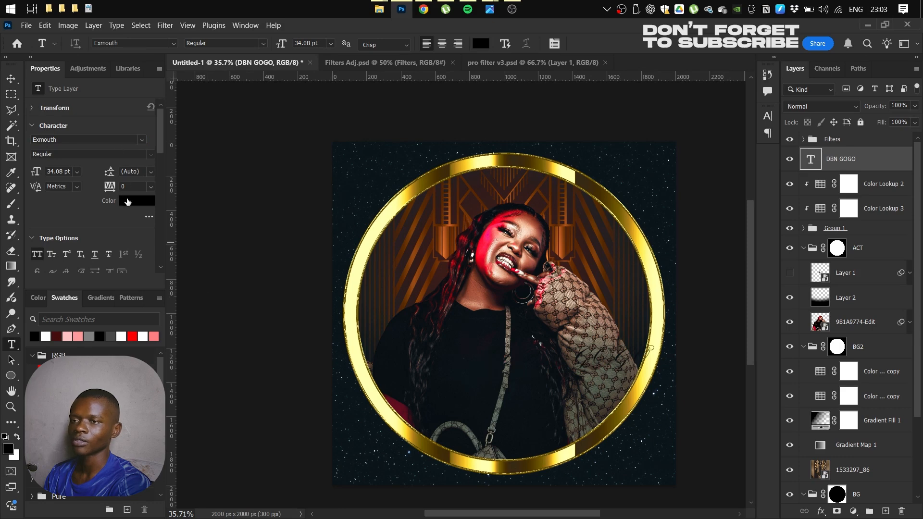
left_click(137, 201)
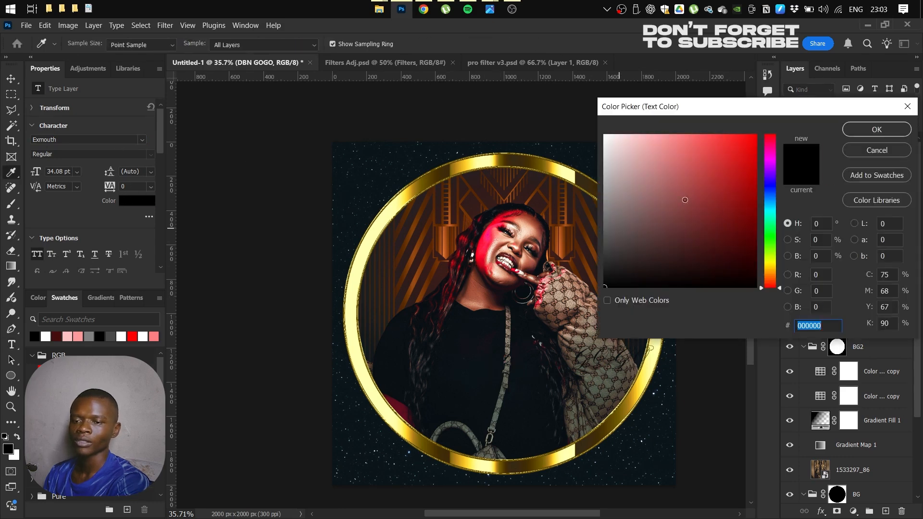
left_click_drag(684, 200, 523, 90)
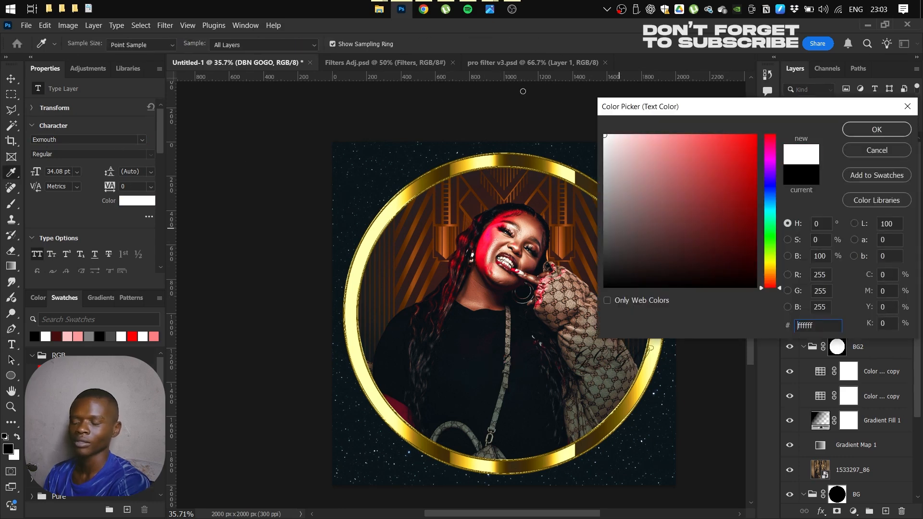
key("Return")
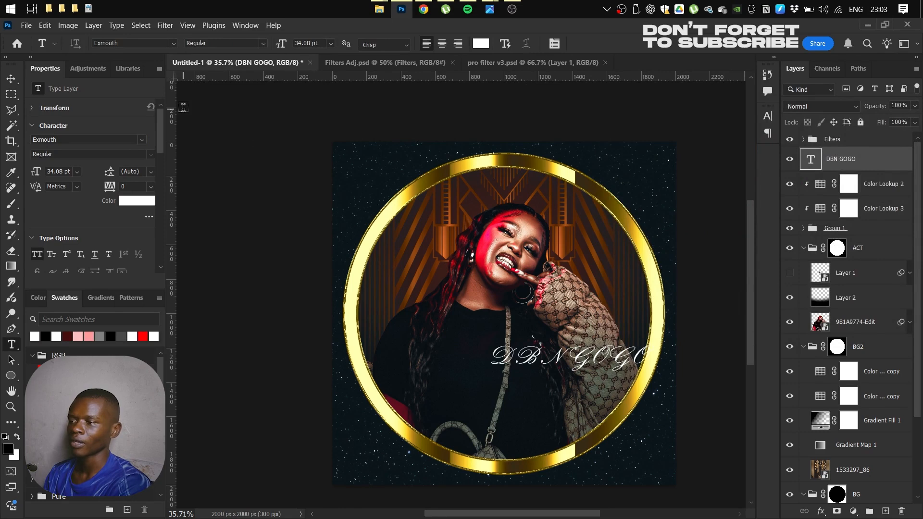
Change the DBN GOGO text's font to Abaddon Regular and enlarge it to about 64.45 pt, centred across the lower portrait
left_click(142, 140)
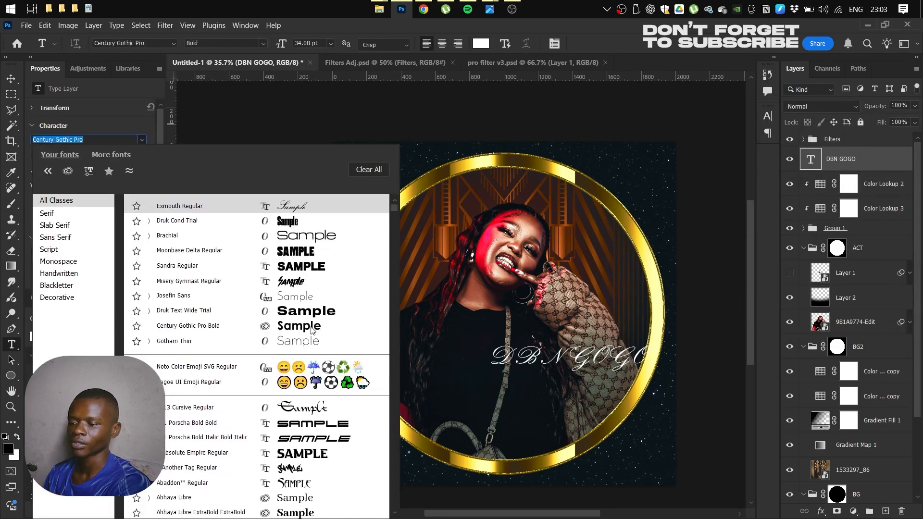
scroll(312, 331, "down", 4)
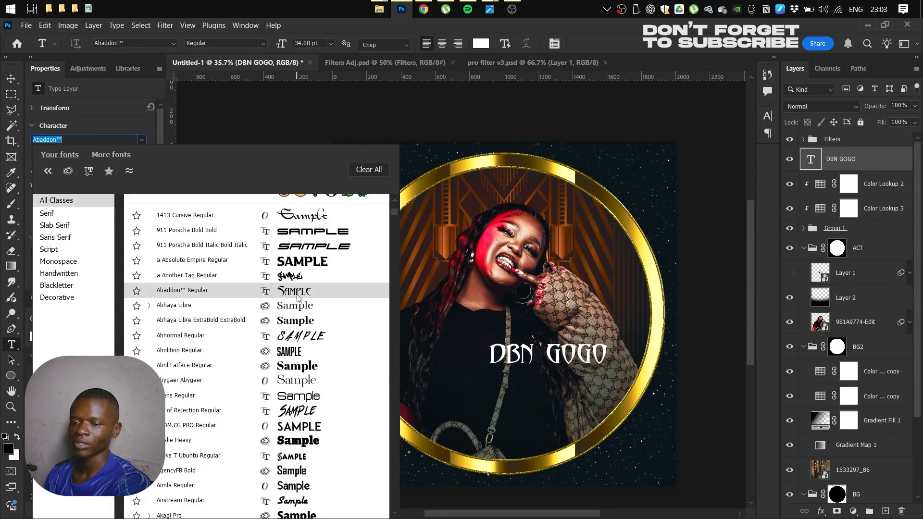
left_click(298, 290)
key("ctrl+t")
left_click_drag(504, 368, 505, 389)
left_click_drag(521, 348, 522, 379)
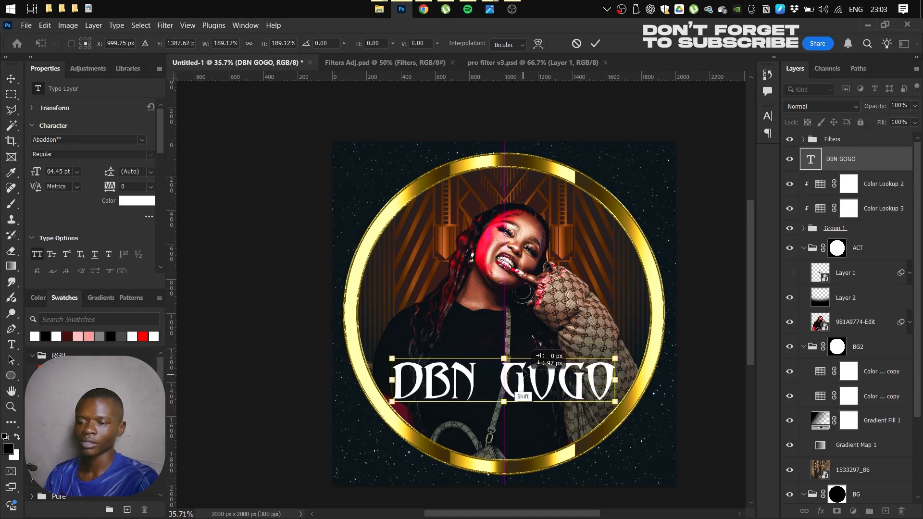
Add an Outer Glow effect to the DBN GOGO text layer with white (ffffff) as its colour
left_click_drag(479, 124, 384, 112)
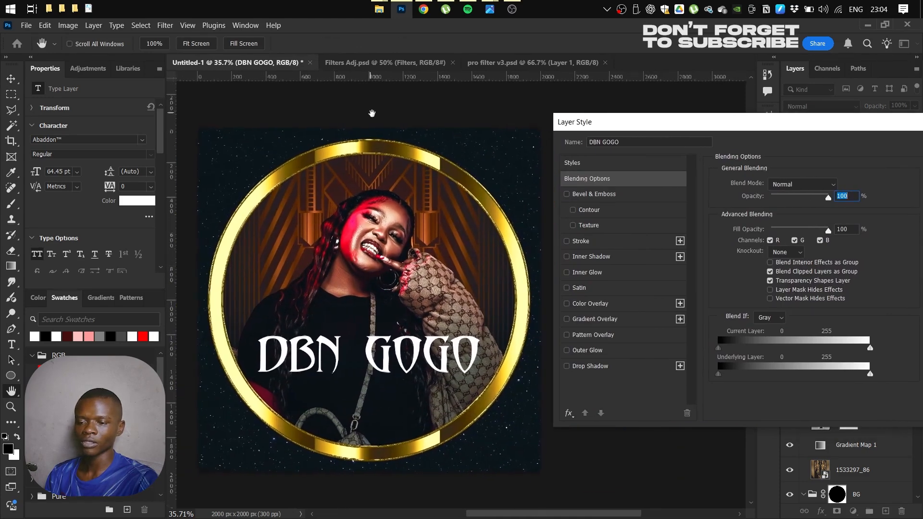
left_click(593, 350)
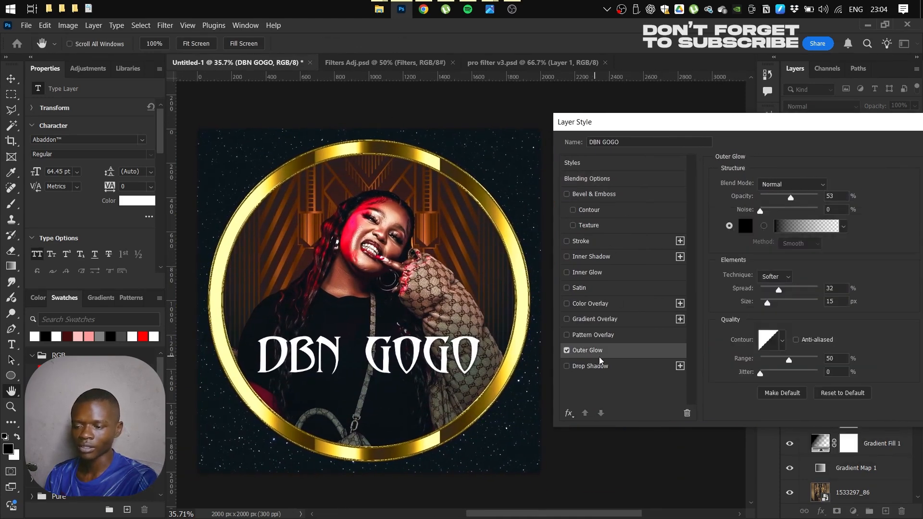
left_click(745, 225)
left_click(605, 135)
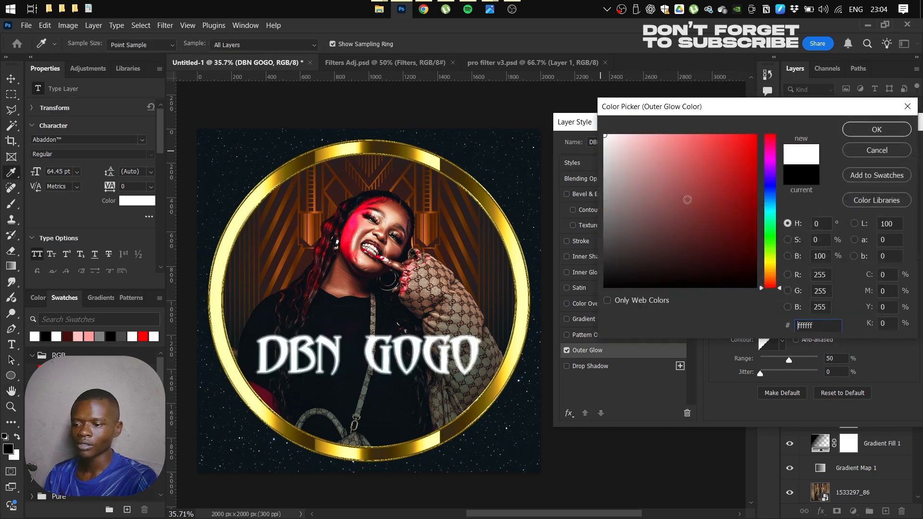
left_click(873, 130)
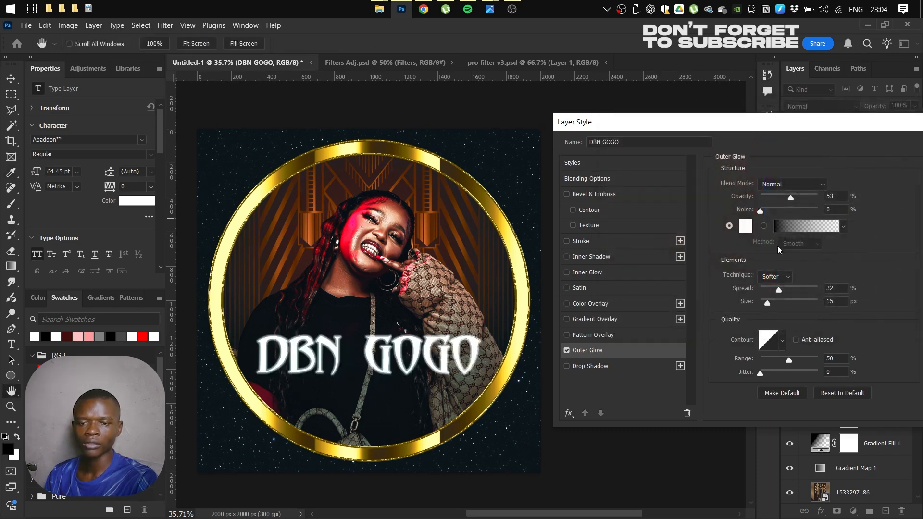
Reset the Outer Glow to its default settings, then set its size to 46 px and opacity to about 27%
left_click(841, 393)
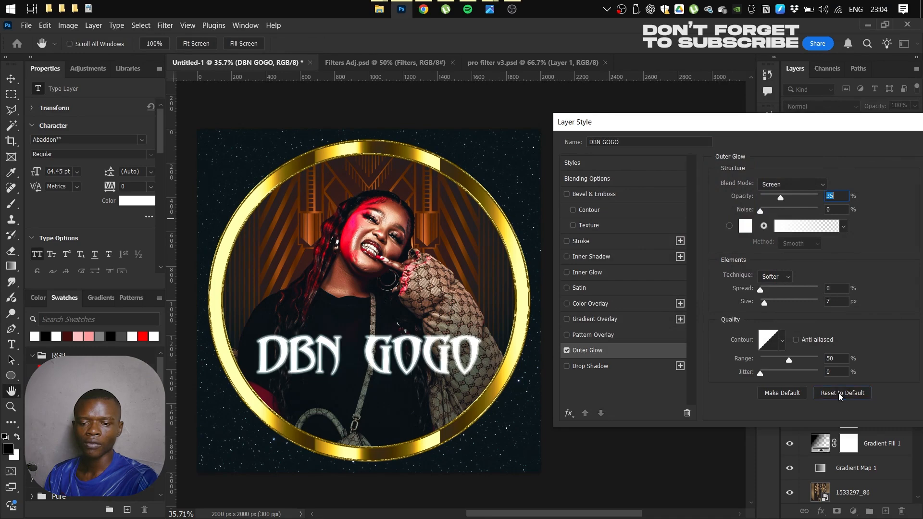
left_click_drag(764, 301, 778, 304)
left_click_drag(785, 198, 793, 201)
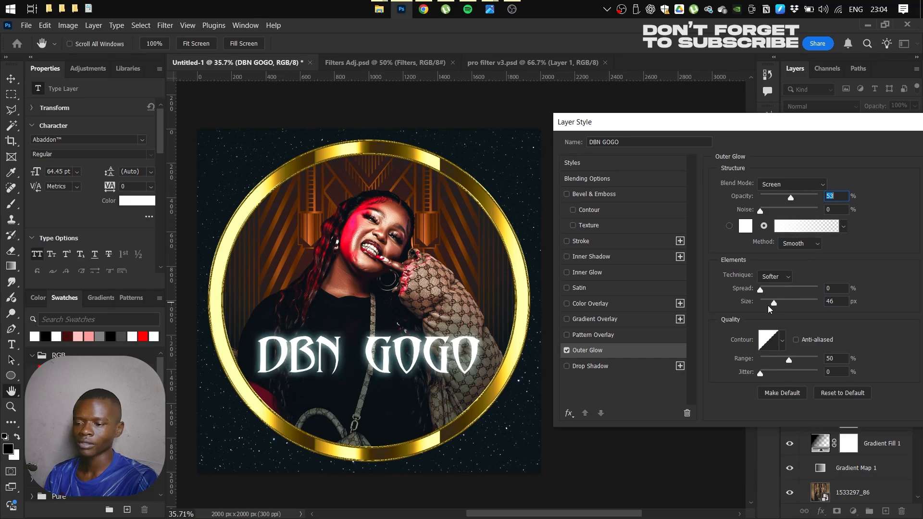
left_click(769, 305)
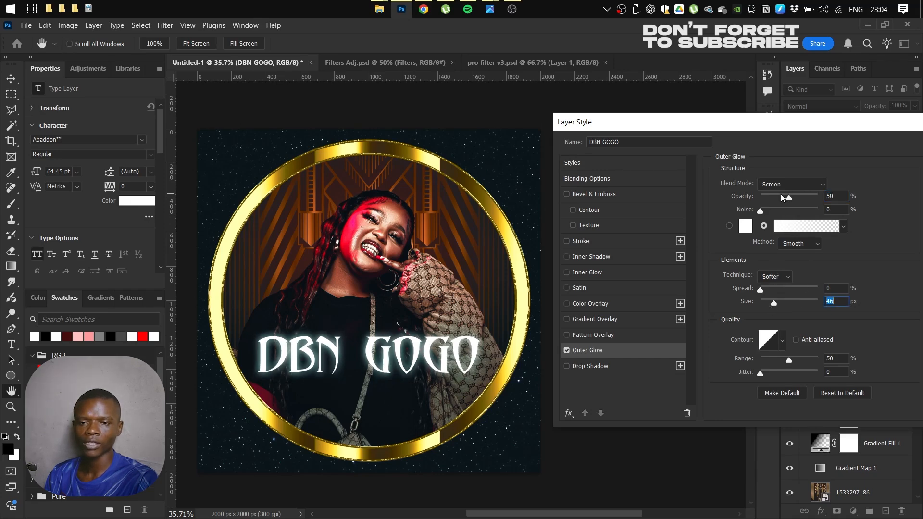
left_click_drag(783, 198, 778, 200)
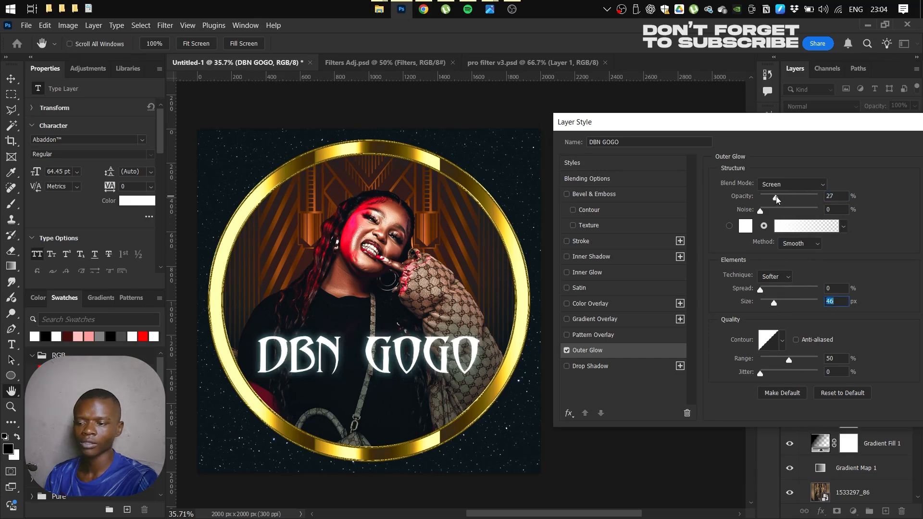
Add a Drop Shadow effect to the DBN GOGO text and colour it white (ffffff)
left_click(622, 368)
left_click(839, 185)
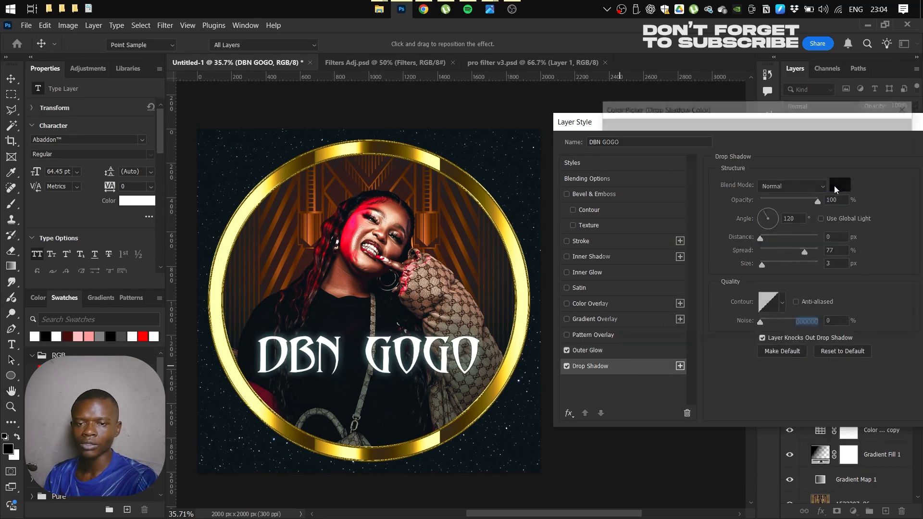
left_click(605, 135)
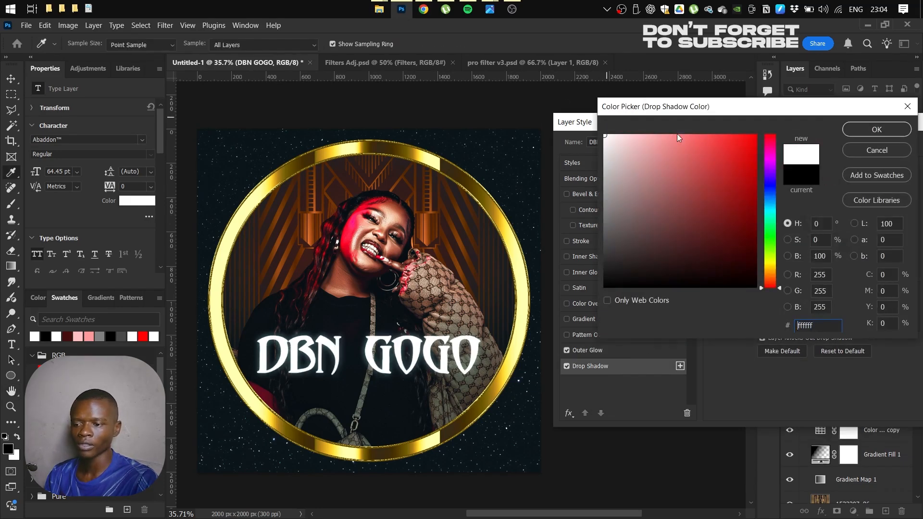
left_click(856, 130)
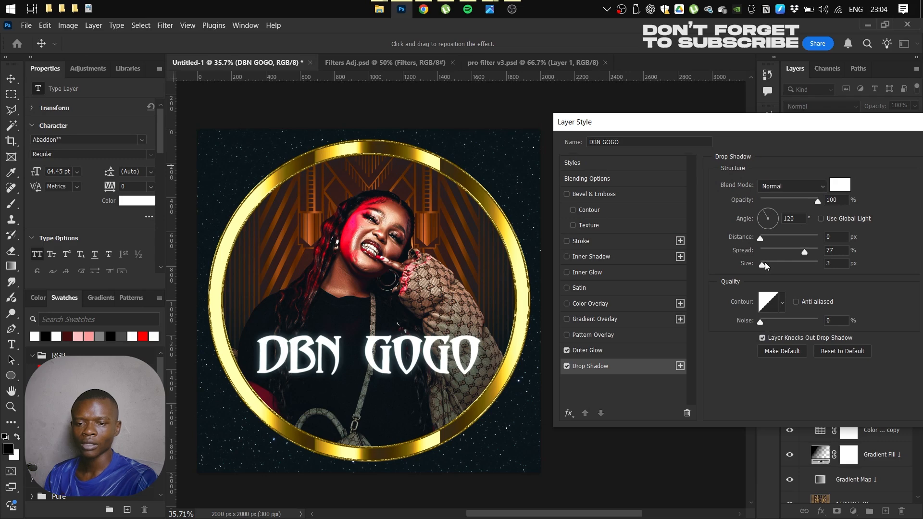
Set the Drop Shadow's spread to 3%, size to 32 px and opacity to 46%, and apply the layer style
mouse_move(762, 264)
left_mouse_down()
mouse_move(790, 258)
mouse_move(747, 258)
mouse_move(773, 270)
mouse_move(765, 260)
left_mouse_up()
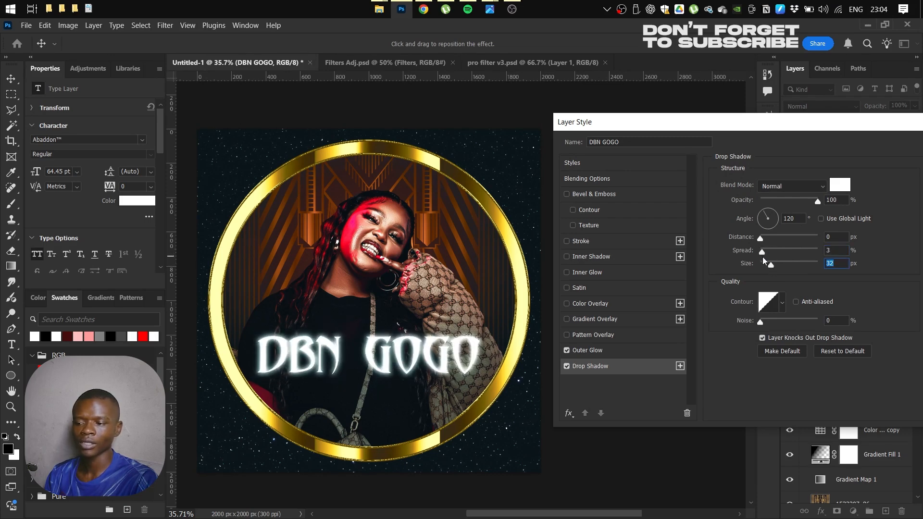
left_click(764, 259)
left_click_drag(818, 202, 786, 202)
left_click_drag(840, 127, 684, 131)
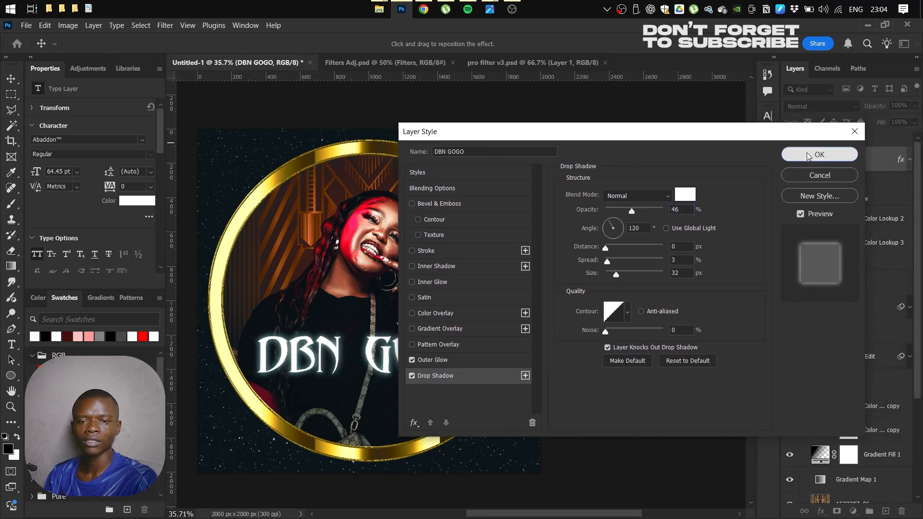
left_click(817, 153)
Change the DBN GOGO text's font to Canterbury Regular
key("ctrl+plus")
left_click(142, 140)
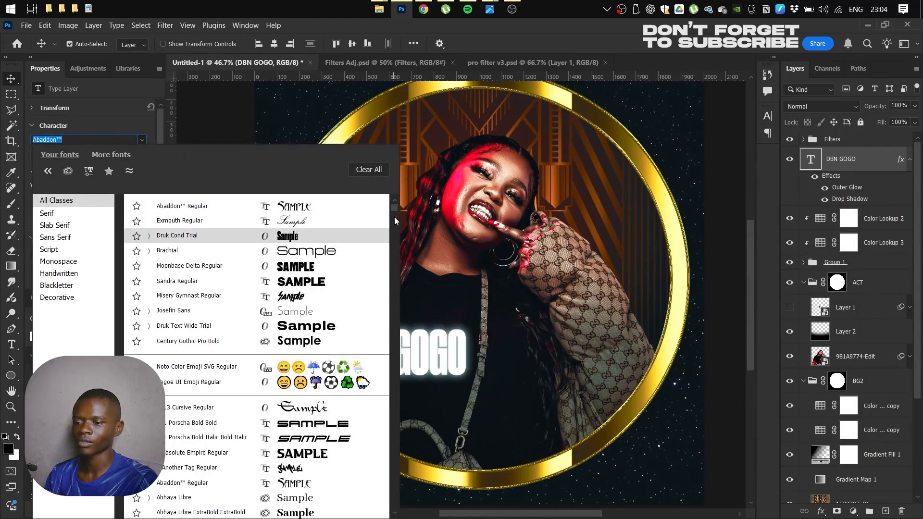
left_click_drag(395, 218, 402, 277)
left_click(186, 385)
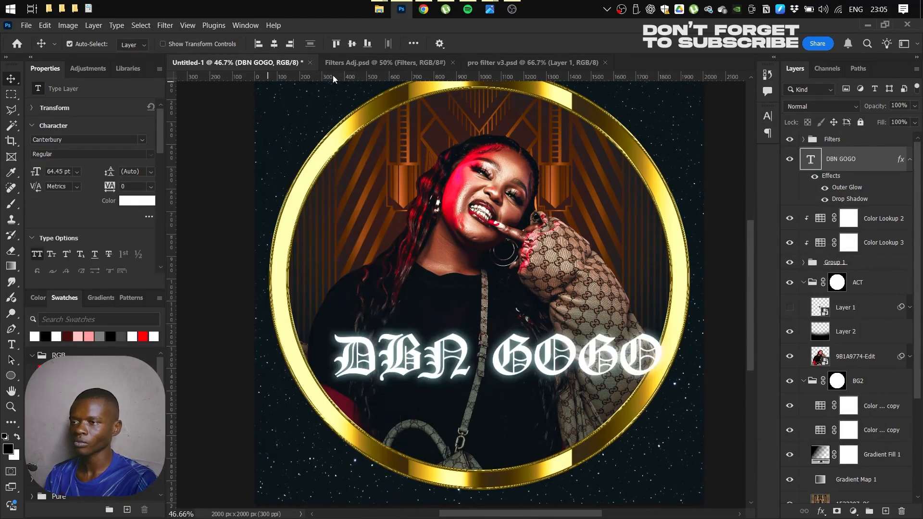
Centre the DBN GOGO text horizontally and scale it down to about 44.51 pt
left_click(277, 46)
key("ctrl+t")
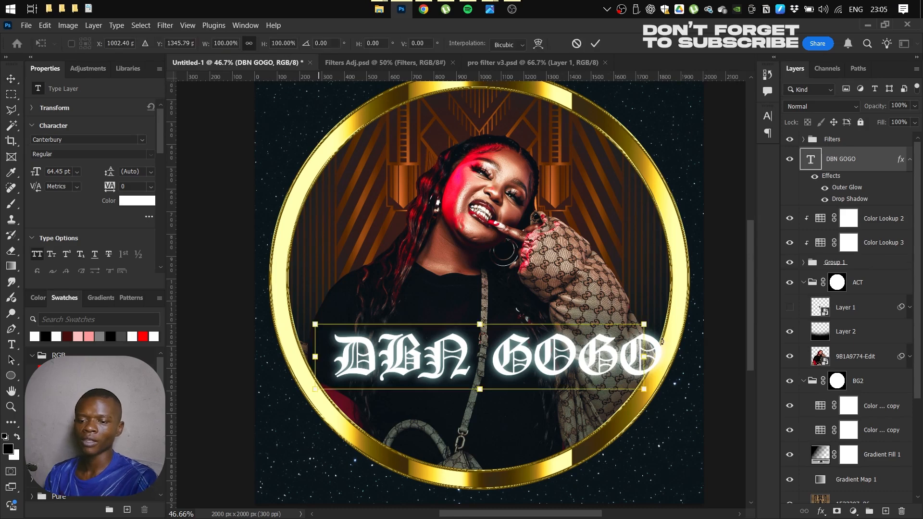
left_click_drag(644, 357, 594, 358)
key("Return")
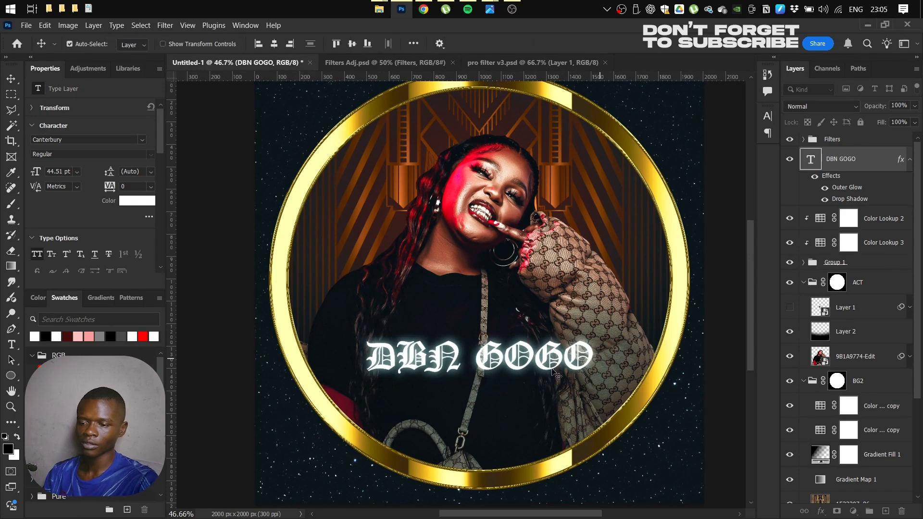
Replace the space in the DBN GOGO text with a line break so the words stack on two lines
double_click(509, 363)
double_click(464, 360)
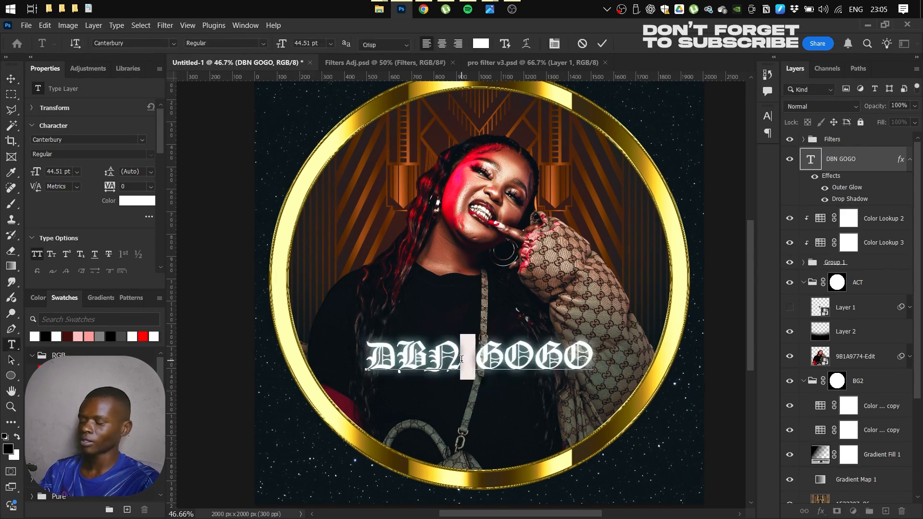
key("Return")
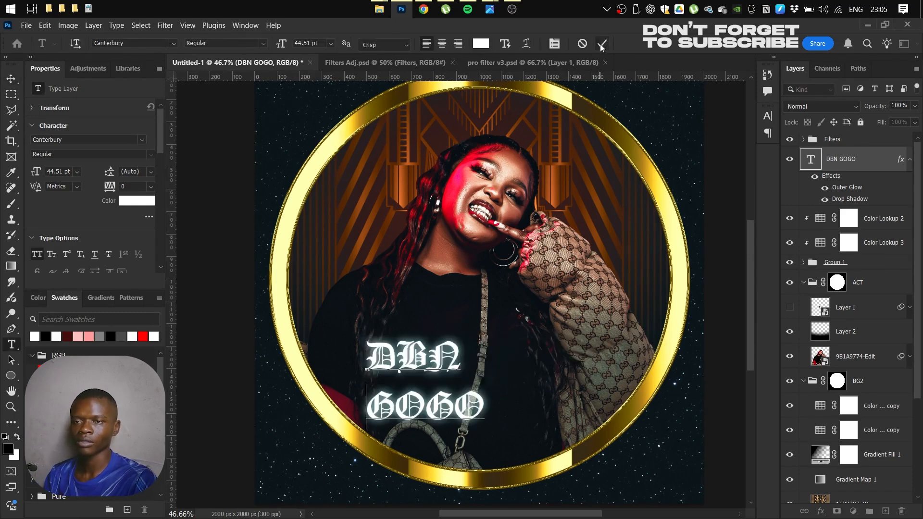
key("ctrl+Return")
Set the leading of the two-line DBN GOGO text to 50 pt
left_click(767, 116)
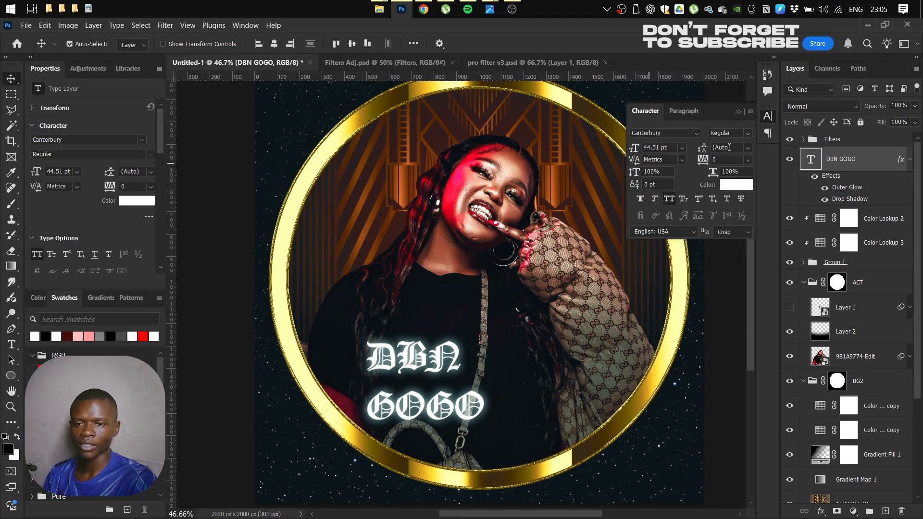
type("52")
key("Return")
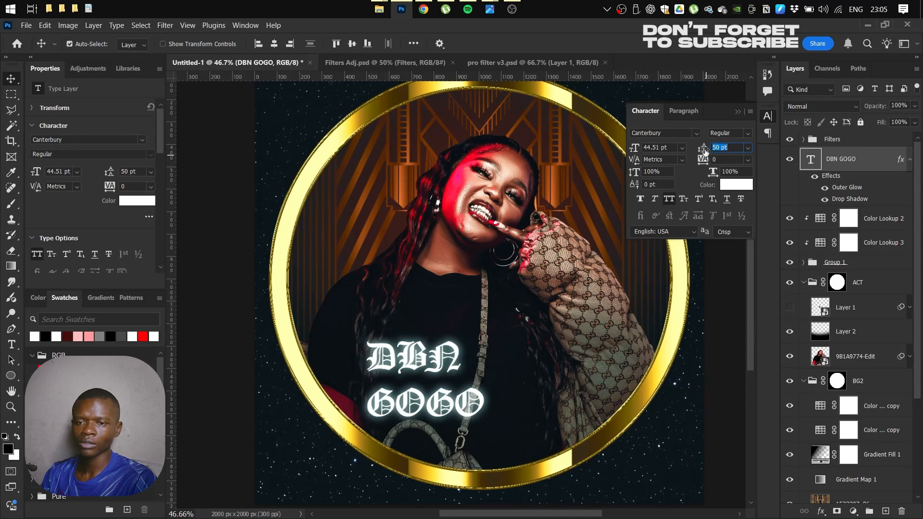
Set the DBN GOGO text's leading to 35 pt and centre its two lines on each other and horizontally on the canvas
type("35")
key("Return")
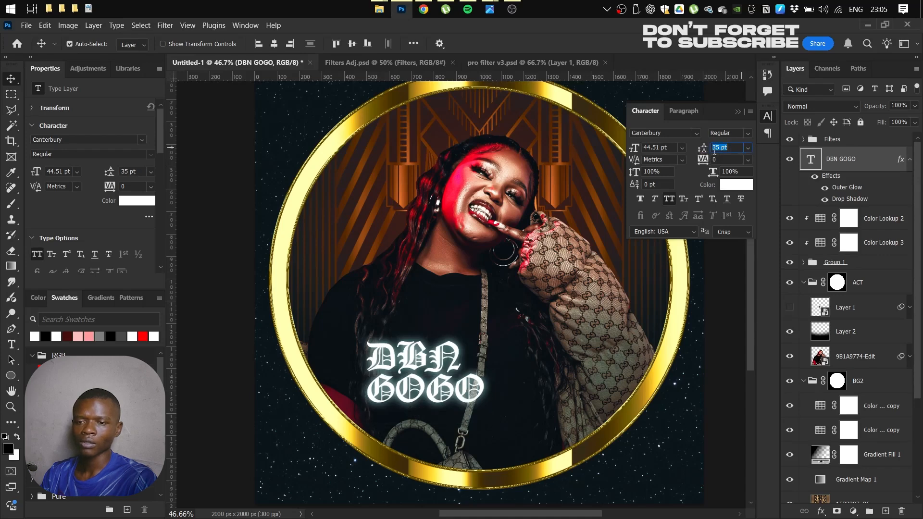
left_click(682, 112)
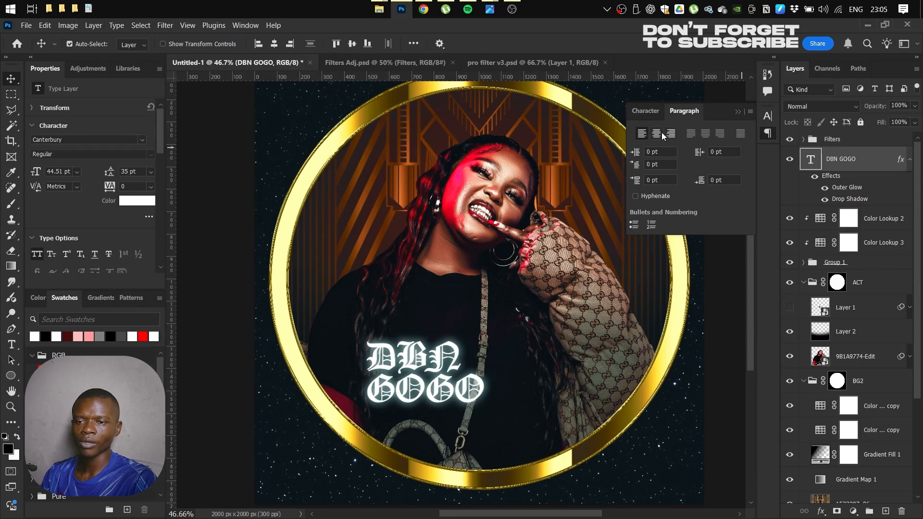
left_click(656, 134)
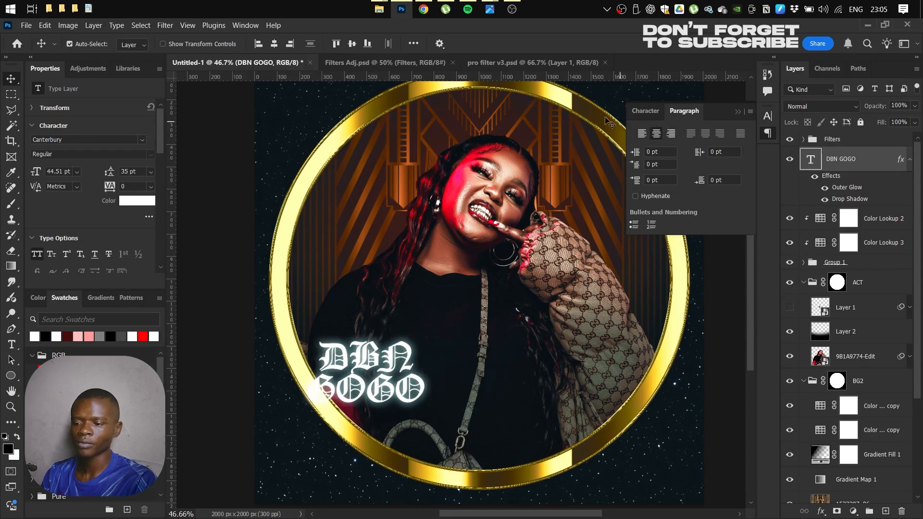
left_click(274, 44)
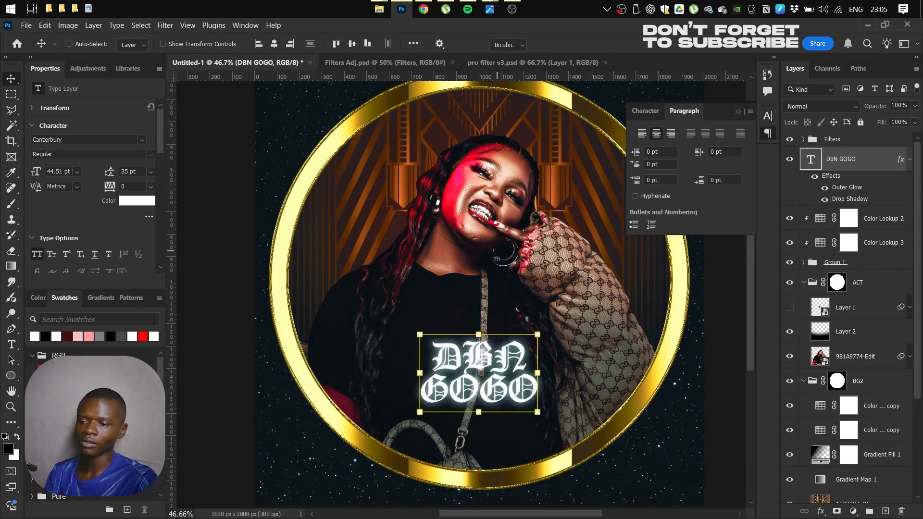
Scale up the DBN GOGO text to about 81.25 pt over the lower part of the circle
key("ctrl+t")
left_click_drag(479, 334, 399, 308)
left_click(596, 45)
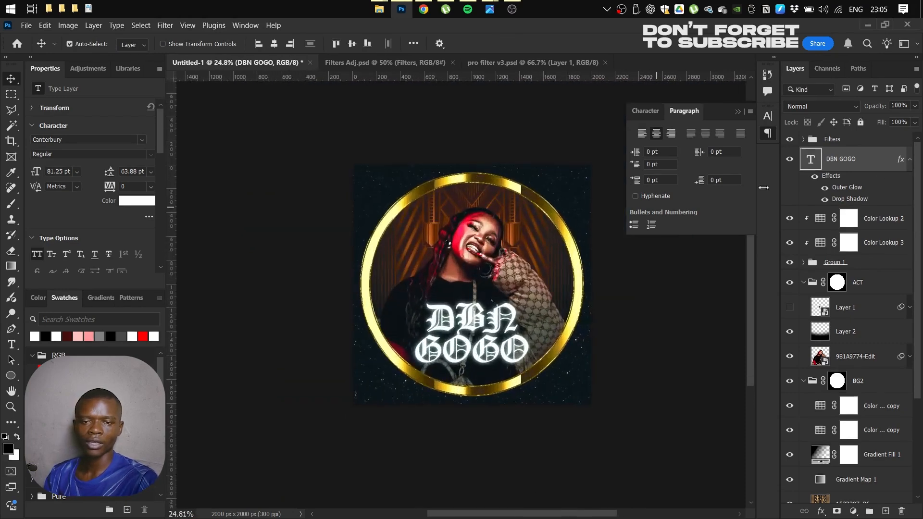
Expand the Filters group and compare the image with its Curves 1 and lowest Color Lookup layers hidden and shown
left_click(854, 142)
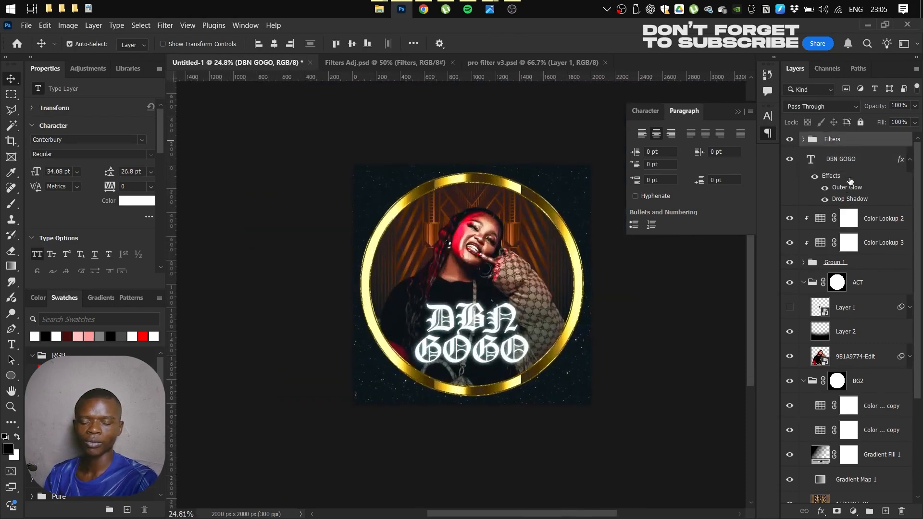
left_click(804, 139)
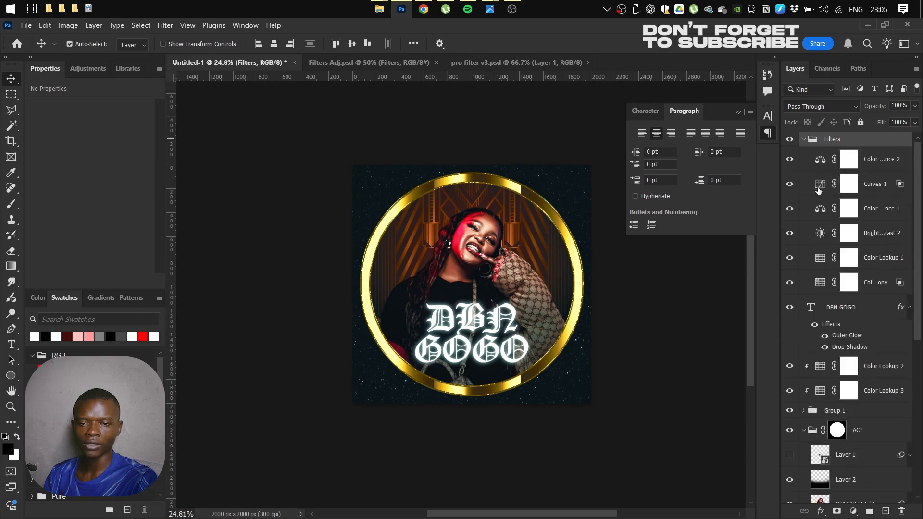
left_click(788, 188)
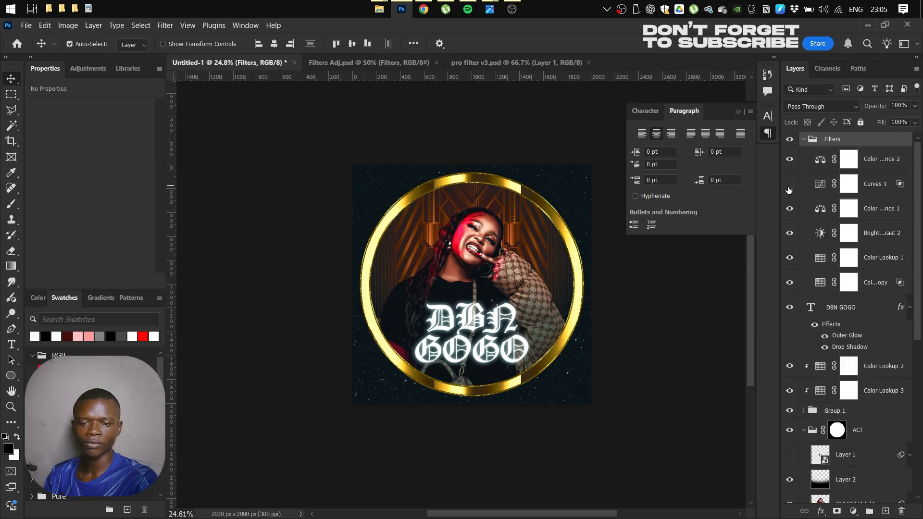
left_click(789, 185)
left_click(788, 284)
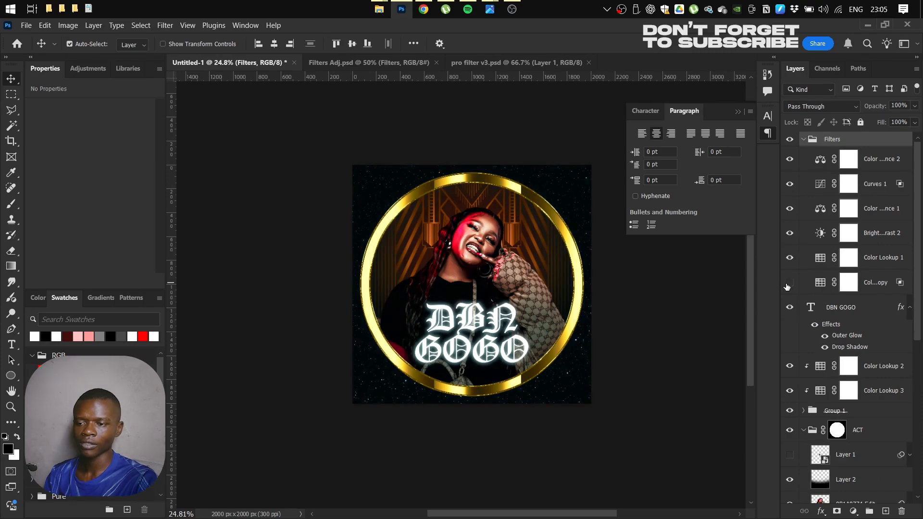
left_click(789, 283)
left_click_drag(475, 284, 505, 301)
mouse_move(585, 306)
left_mouse_down()
mouse_move(545, 308)
mouse_move(573, 308)
left_mouse_up()
left_click(789, 283)
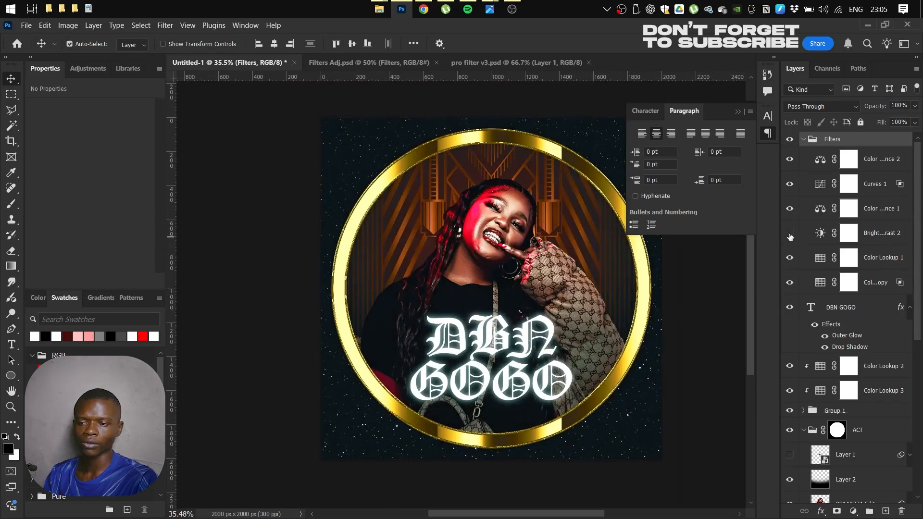
Duplicate Color Lookup 1 to the top of the Filters group and set the copy's 3D LUT to Soft_Warming.look
left_click_drag(806, 261, 828, 153)
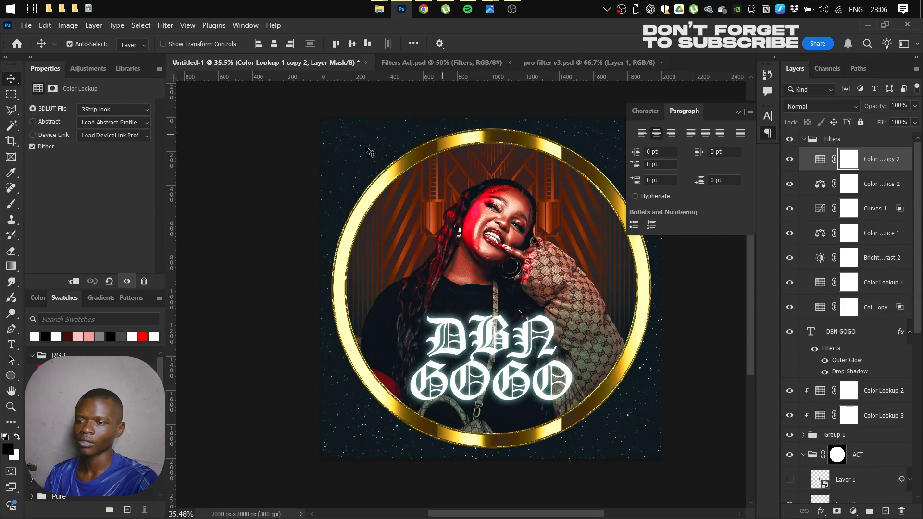
left_click(112, 110)
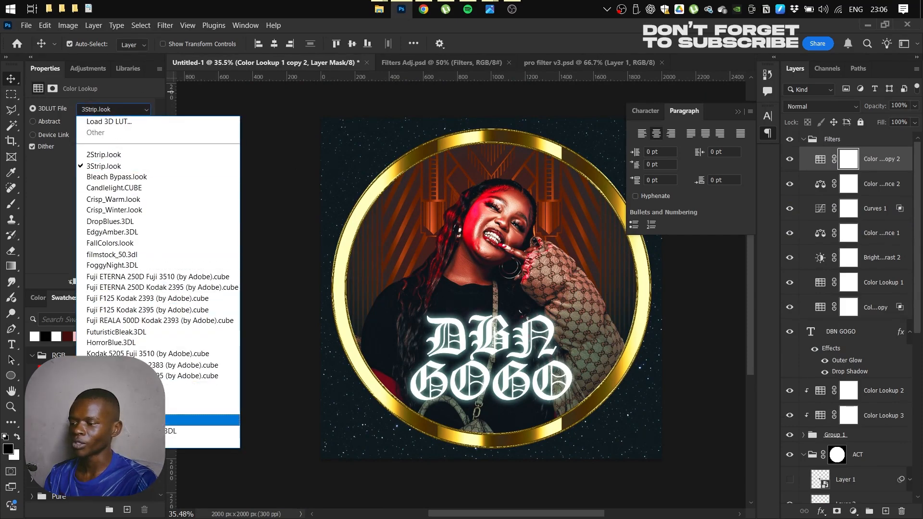
left_click(164, 441)
key("Down")
key("Down")
key("Down")
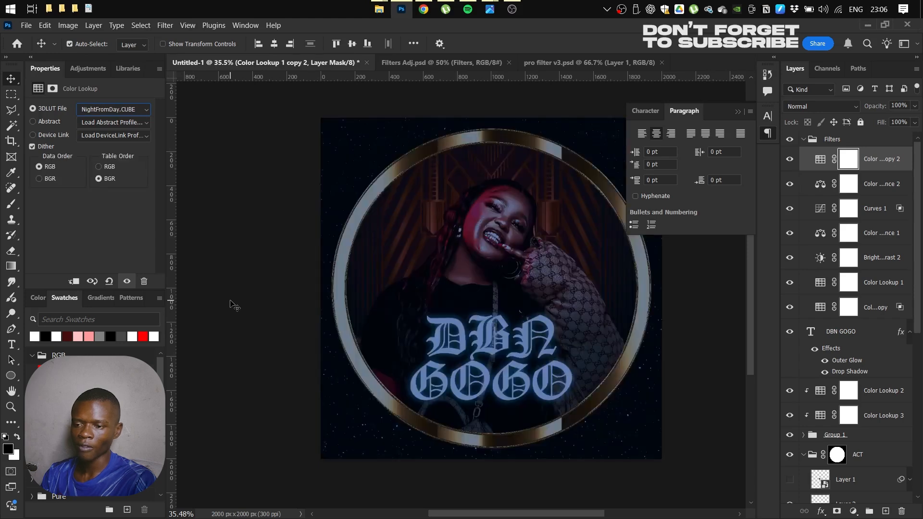
key("Down")
key("Up")
key("Down")
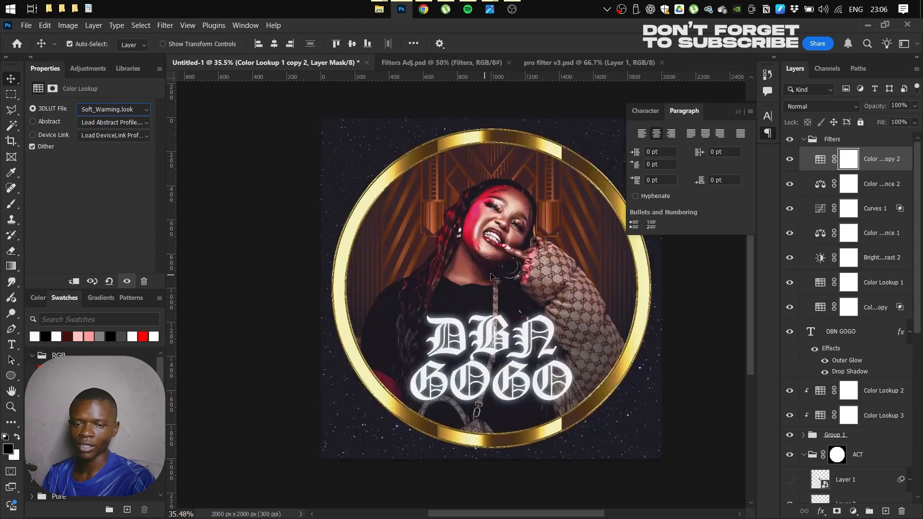
Add a Brightness/Contrast adjustment atop the Filters group with brightness -2 and contrast 50, and compare the image without the two newest filters
left_click(819, 161)
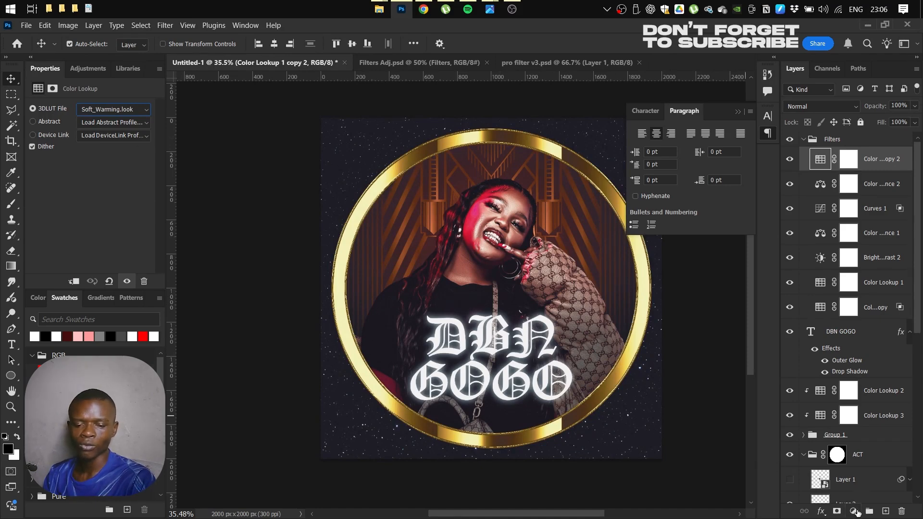
left_click(854, 512)
left_click(861, 340)
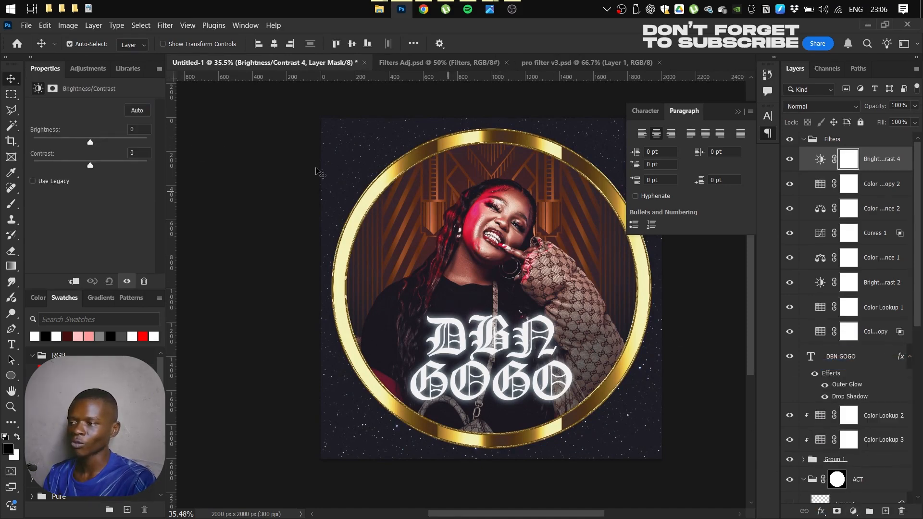
left_click_drag(90, 166, 89, 146)
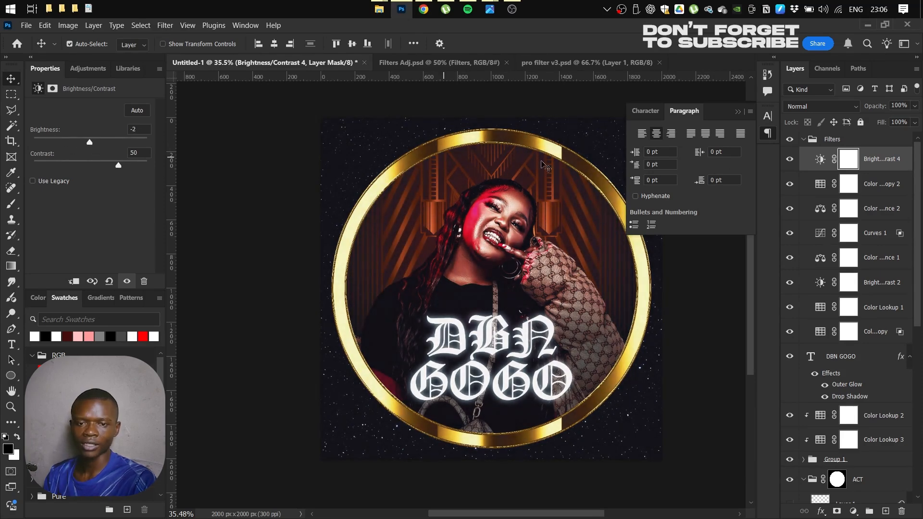
left_click_drag(787, 176, 790, 179)
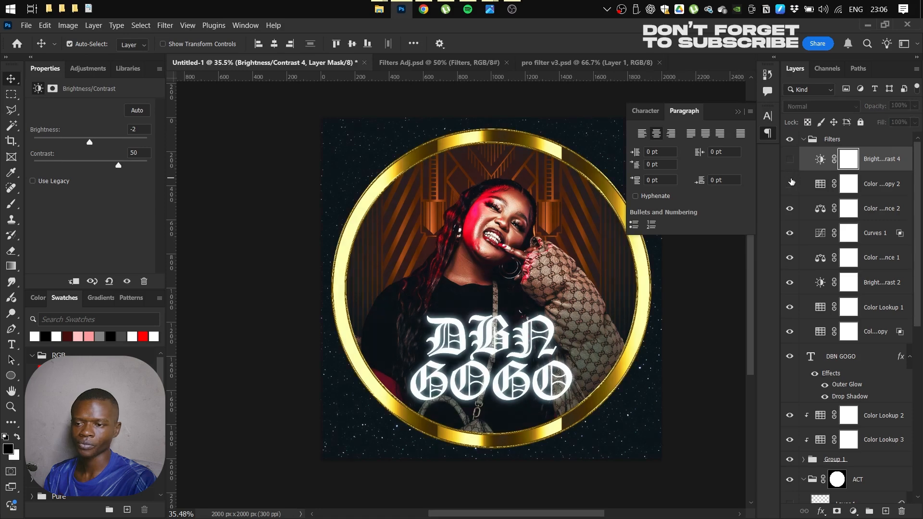
left_click_drag(499, 235, 458, 233)
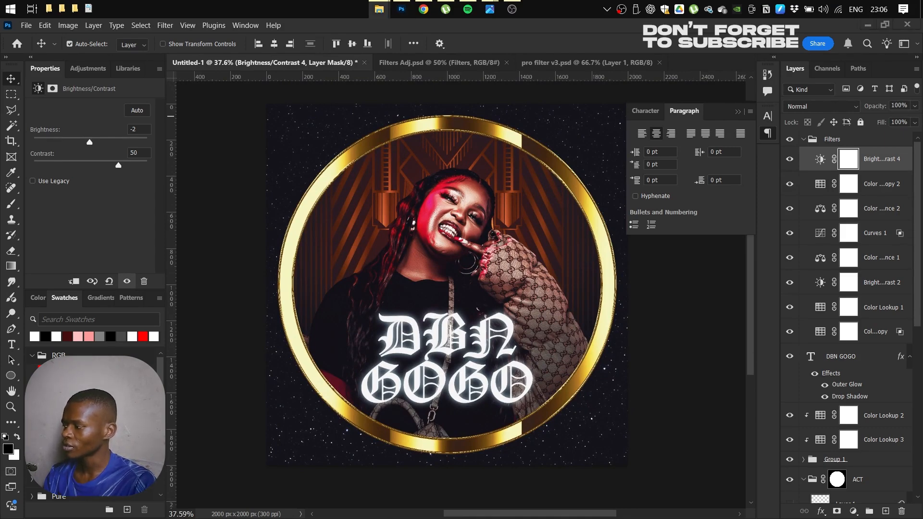
Place the moon image R (10).png at the top of the BG group and enlarge it from its centre to about 28.4%
key("ctrl+t")
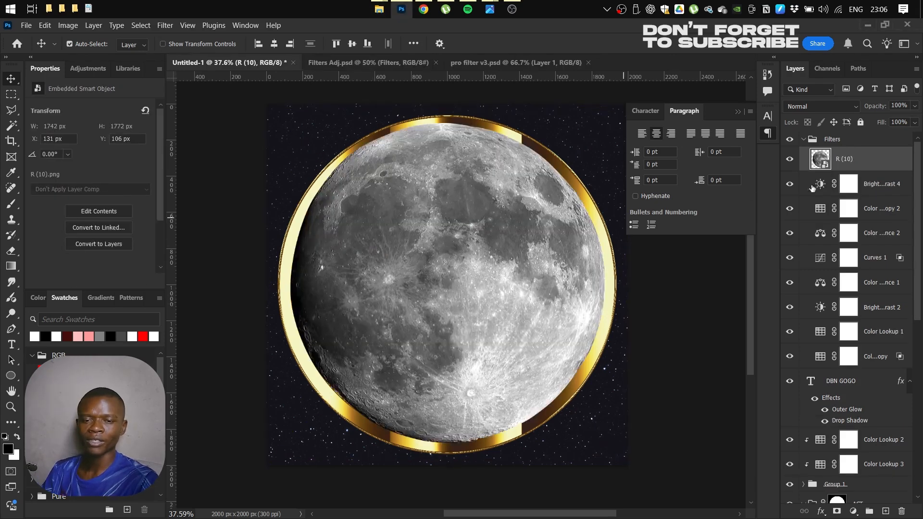
left_click_drag(864, 167, 847, 404)
key("ctrl+t")
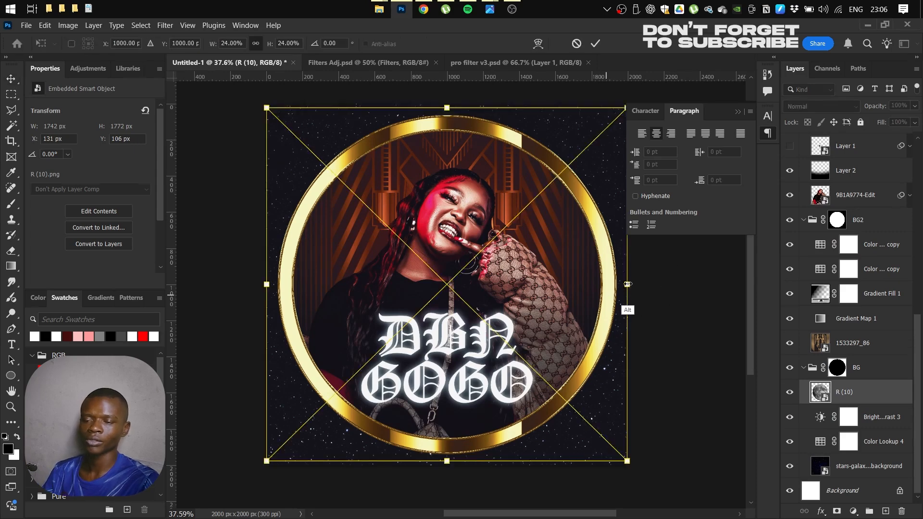
left_click_drag(626, 284, 658, 289)
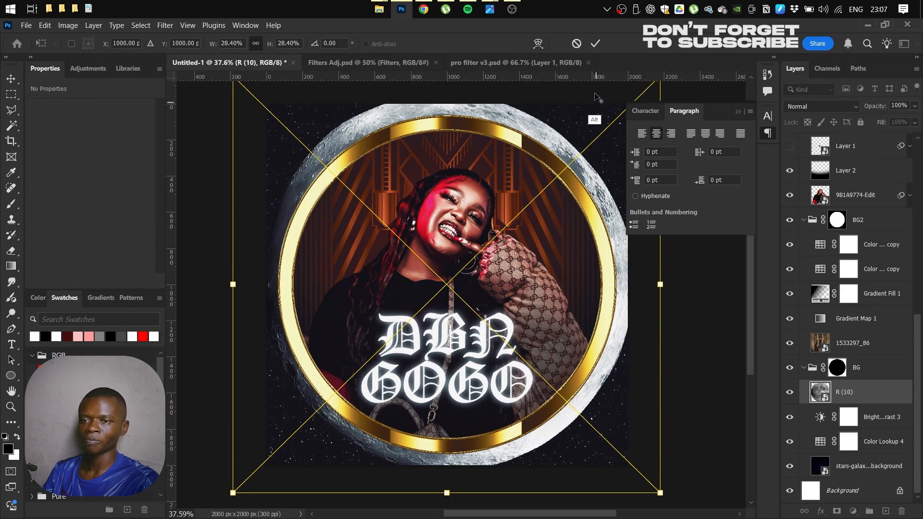
left_click(596, 45)
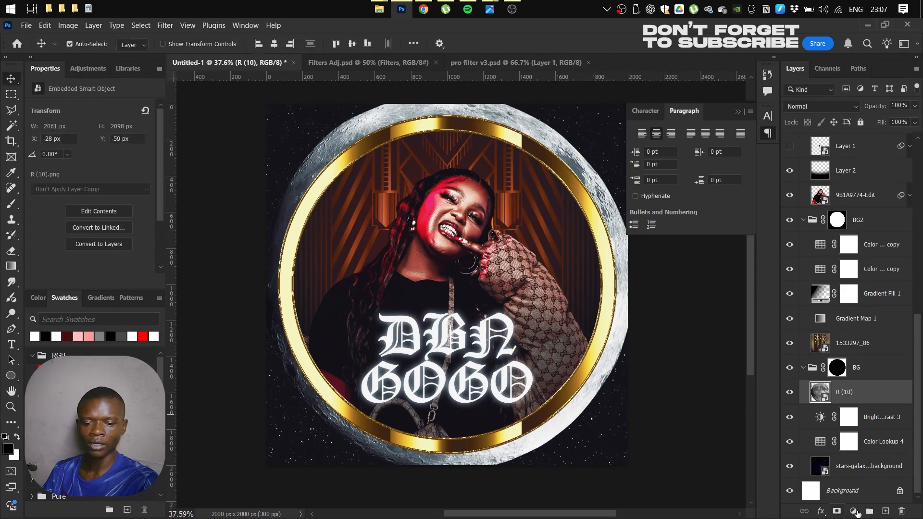
Add a Brightness/Contrast adjustment clipped to the moon layer with brightness -150 and contrast 100
left_click(853, 511)
left_click(865, 340)
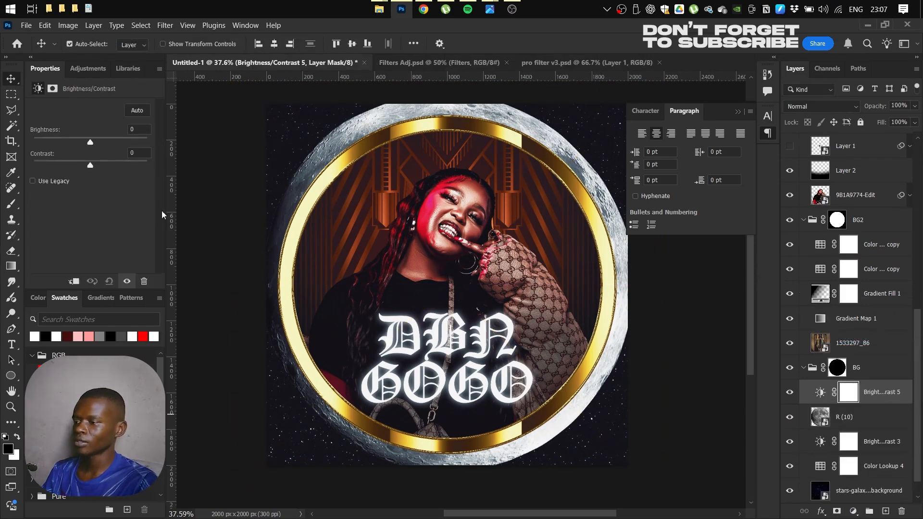
left_click(73, 281)
left_click_drag(86, 143, 34, 142)
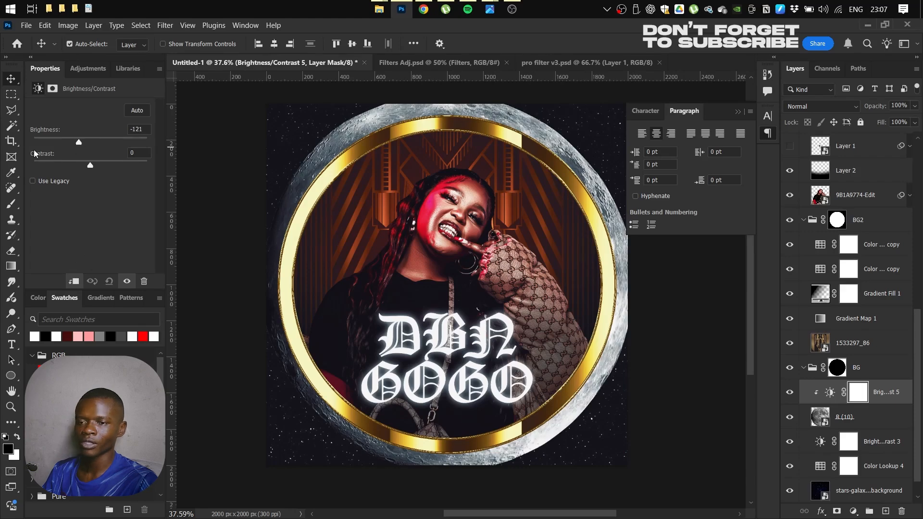
left_click_drag(85, 166, 243, 166)
Duplicate the moon's clipped Brightness/Contrast adjustment directly above the moon layer and set the copy's brightness to 6
left_click_drag(830, 380, 830, 421)
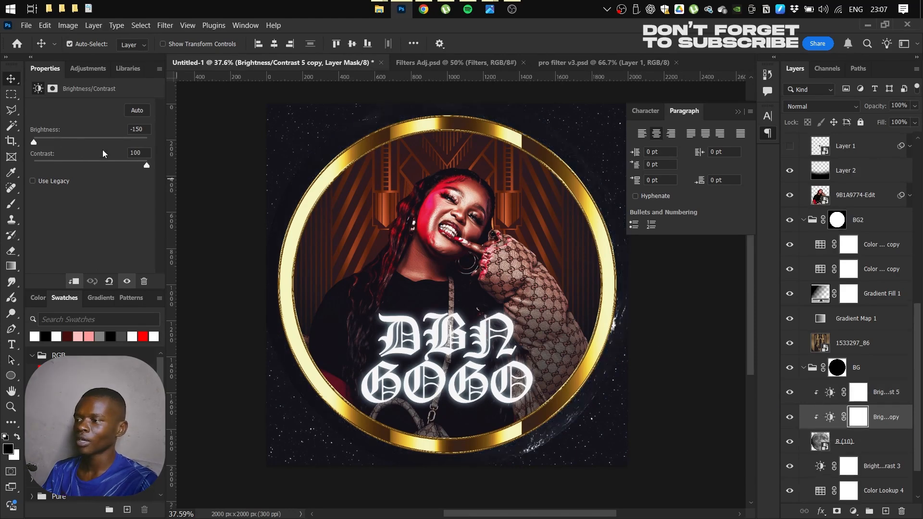
left_click(70, 142)
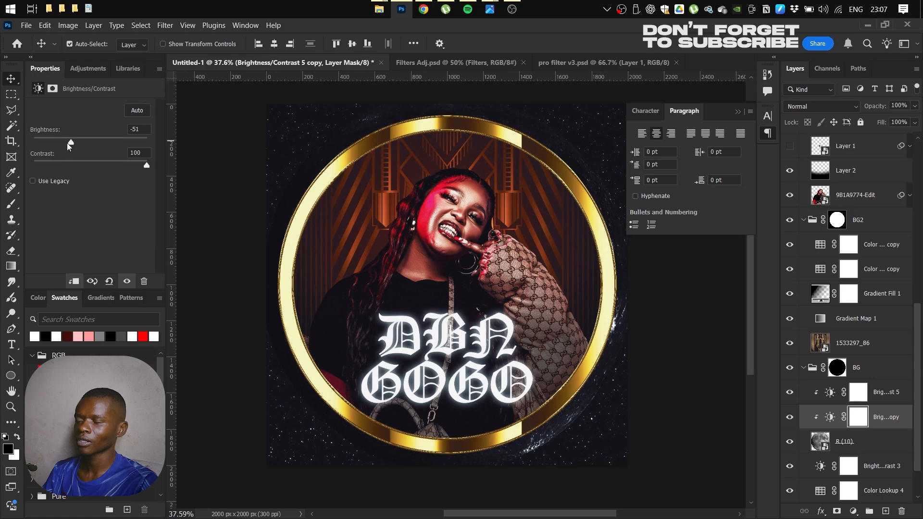
left_click(92, 141)
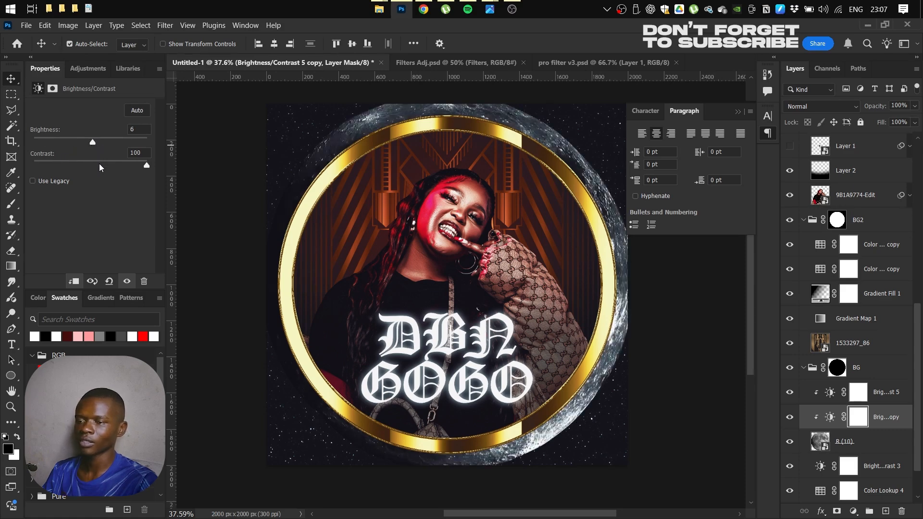
Move the moon down to about Y 1582 px and duplicate it with its two clipped adjustments at the canvas's upper edge
left_click_drag(454, 244, 428, 252)
key("alt+[")
left_click_drag(479, 225, 501, 414)
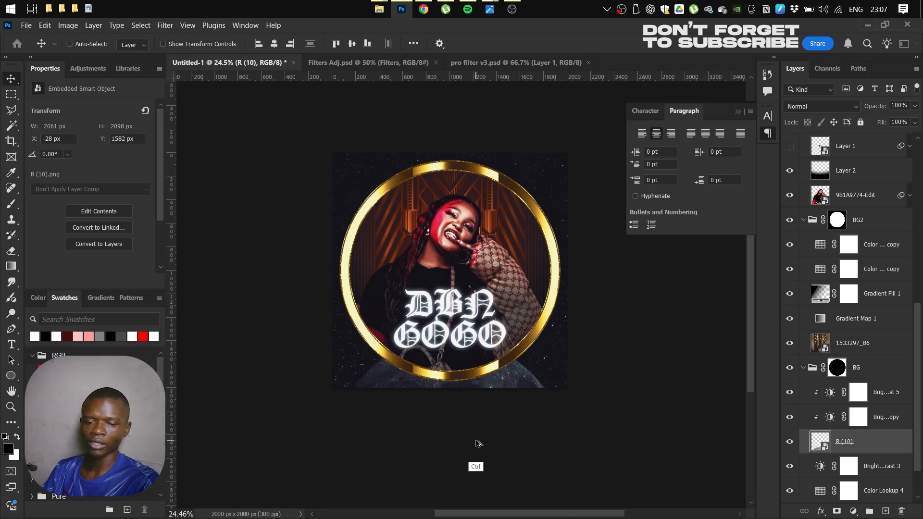
left_click(878, 402, "shift")
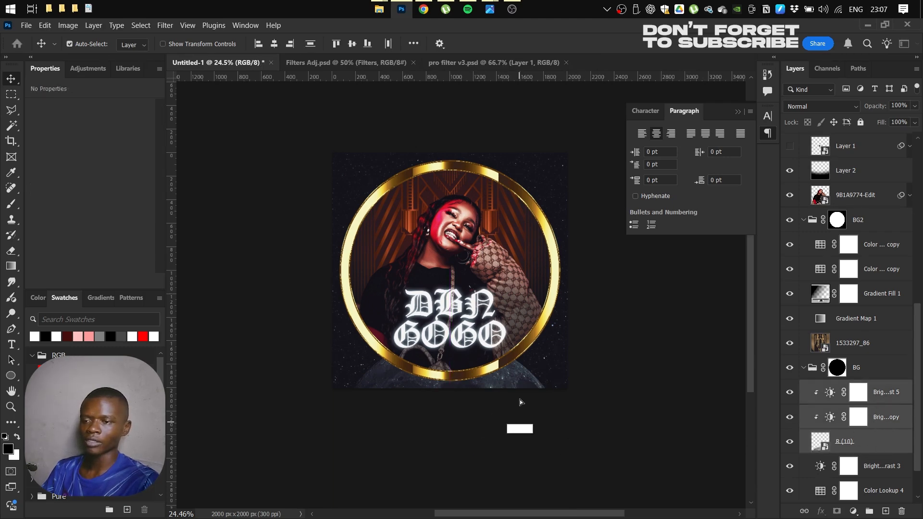
left_click_drag(519, 428, 548, 195)
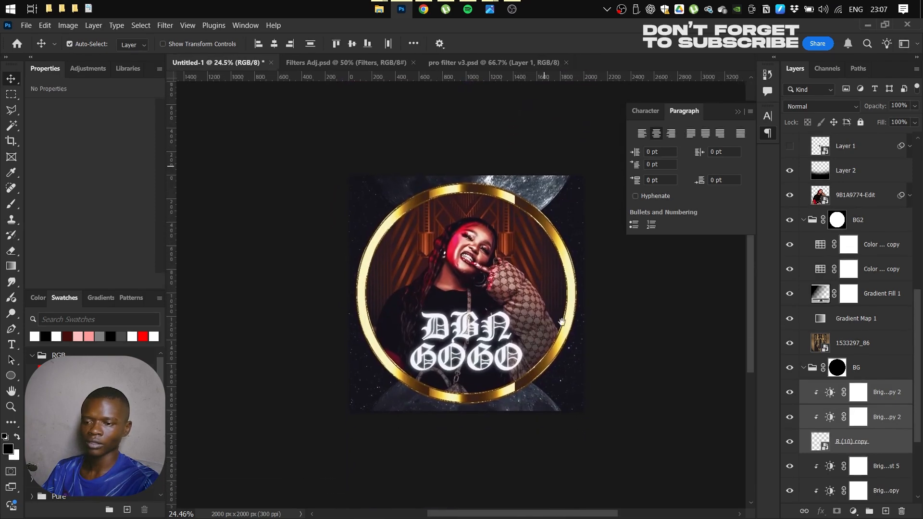
Group both moons with their clipped adjustments and centre the group vertically on the canvas
scroll(860, 398, "down", 5)
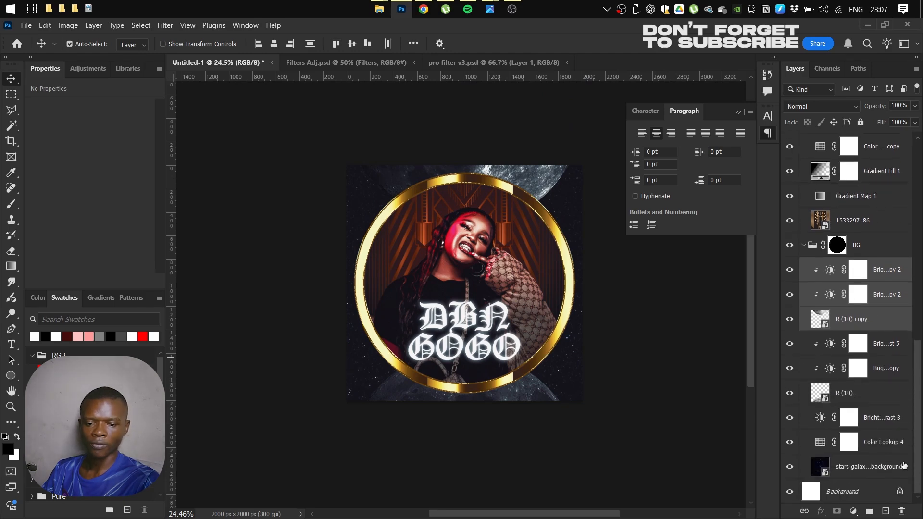
left_click(846, 393, "ctrl")
key("ctrl+g")
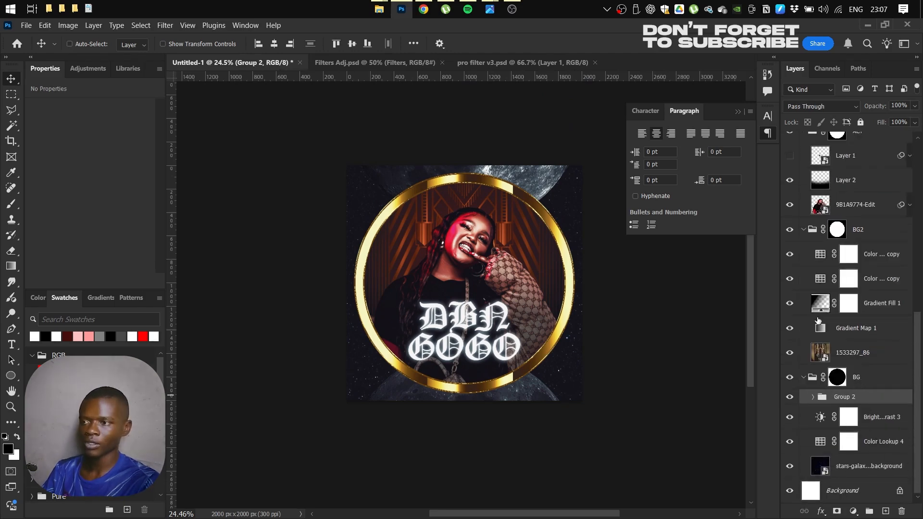
left_click(352, 45)
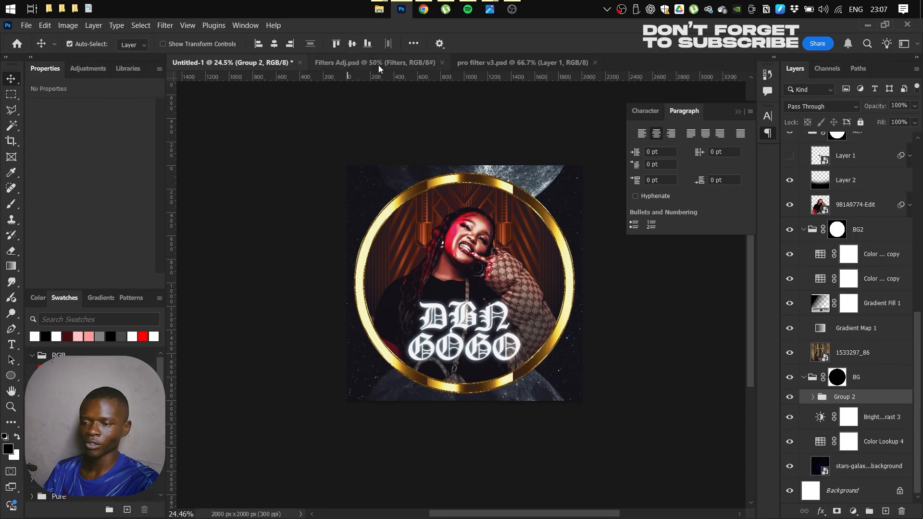
left_click_drag(504, 265, 487, 277)
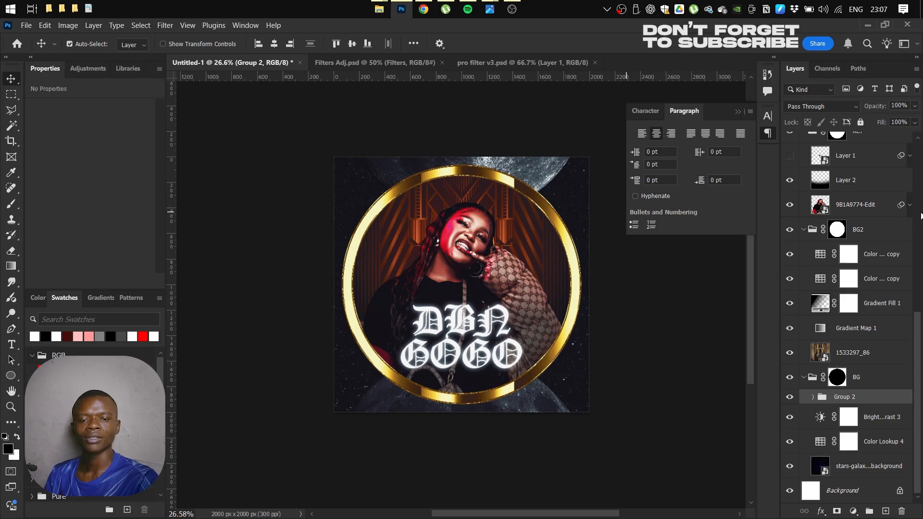
Scale the Moët & Chandon logo down to about 368 × 126 px and place it in the canvas's upper-right corner
scroll(921, 217, "up", 5)
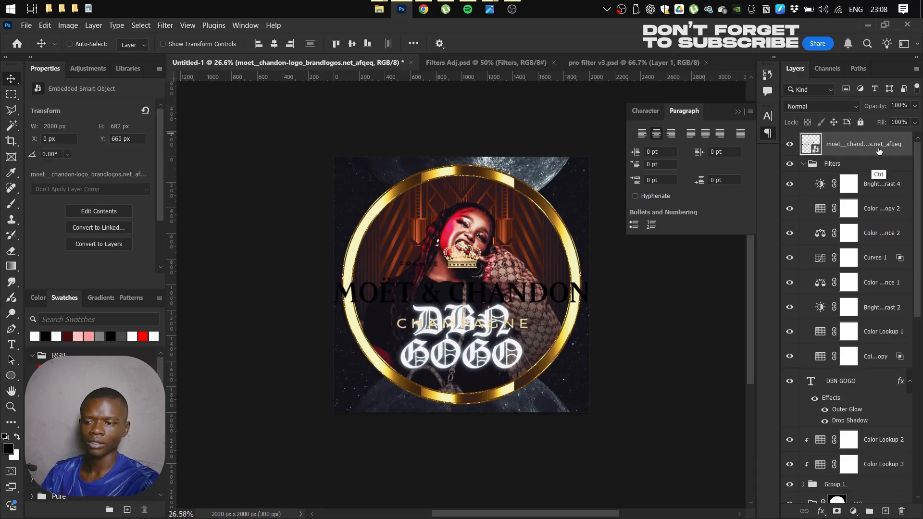
key("ctrl+t")
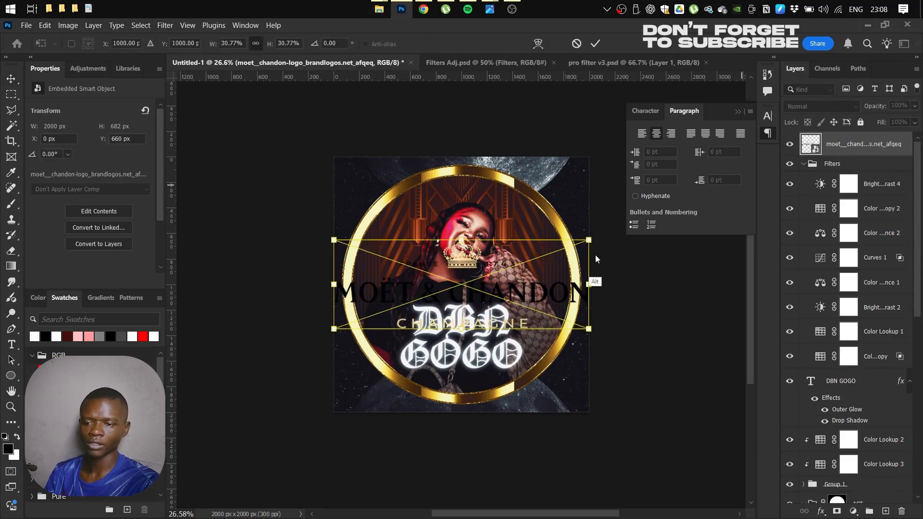
left_click_drag(589, 240, 553, 253)
Apply a white Color Overlay layer style to the Moët & Chandon logo
double_click(904, 149)
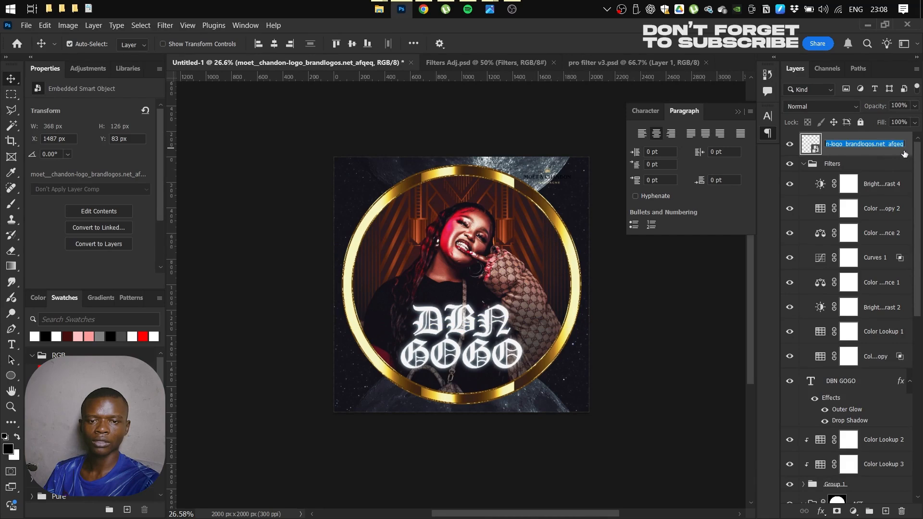
left_click(905, 154)
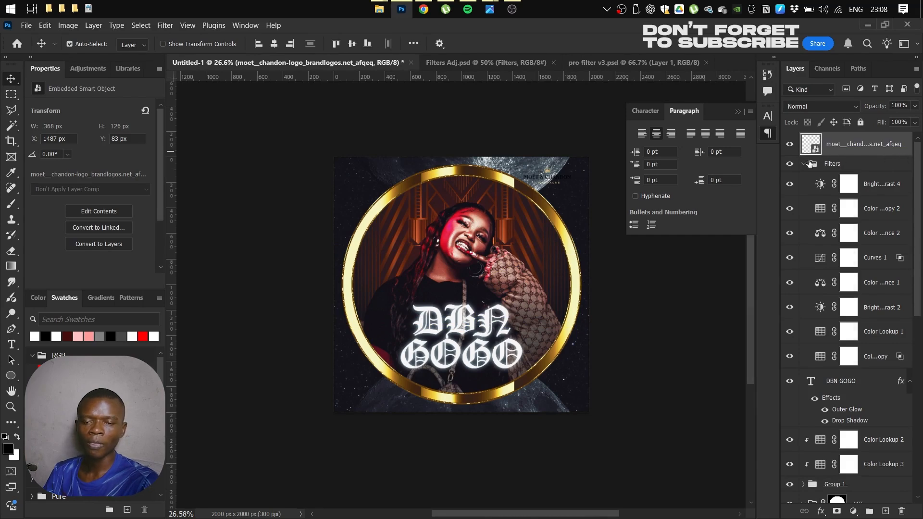
double_click(904, 153)
left_click(459, 314)
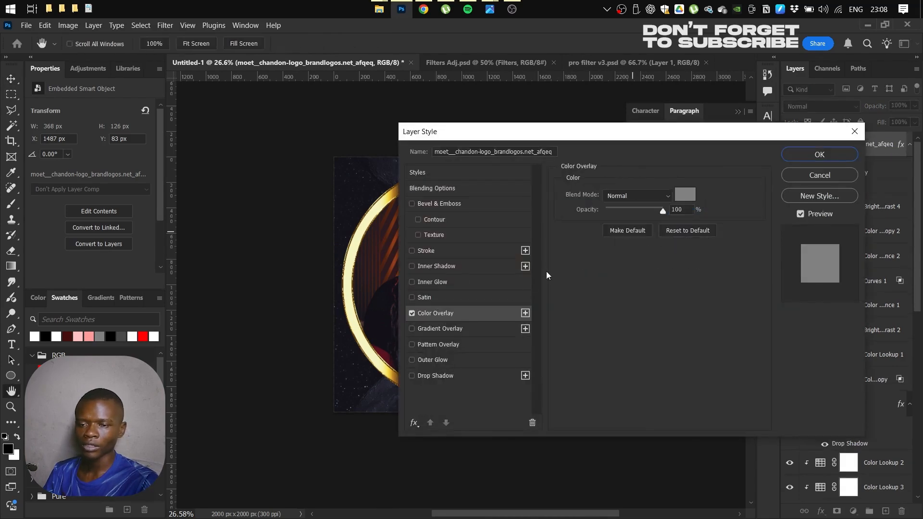
left_click(692, 197)
left_click(846, 129)
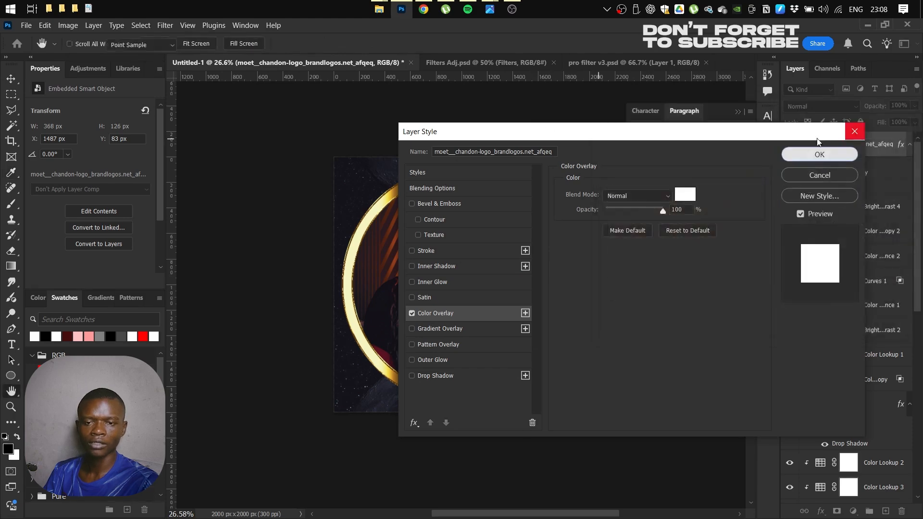
left_click(820, 152)
Move the Moët & Chandon logo inside the gold ring above the woman's head, at about X 816 px, Y 247 px
left_click_drag(584, 184, 462, 192)
scroll(462, 192, "up", 5)
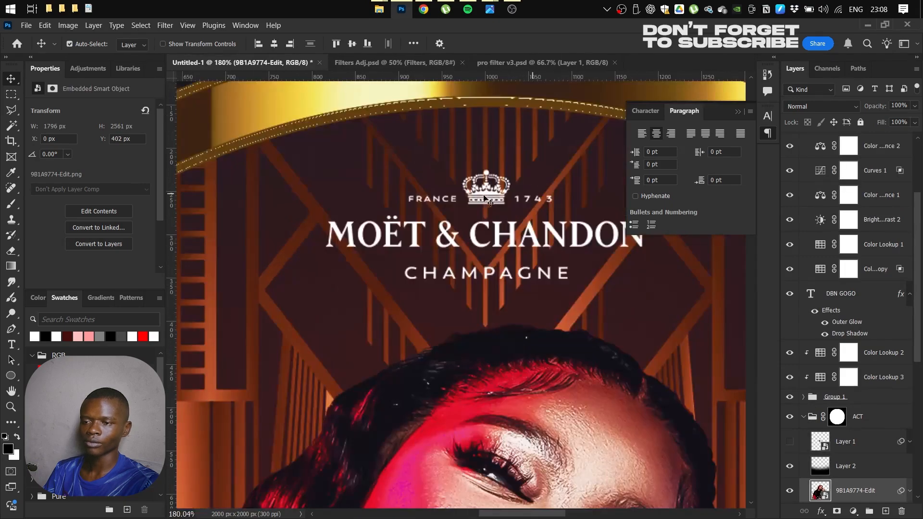
left_click_drag(483, 194, 518, 216)
scroll(495, 240, "down", 5)
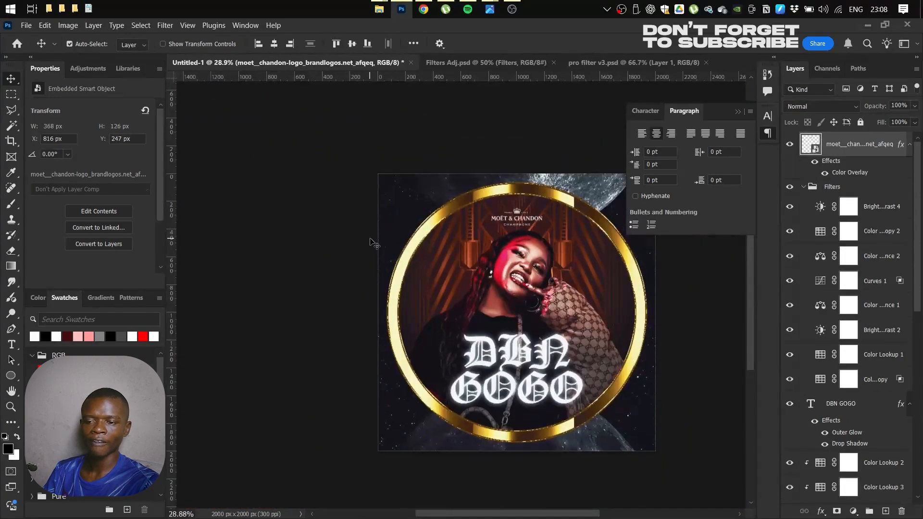